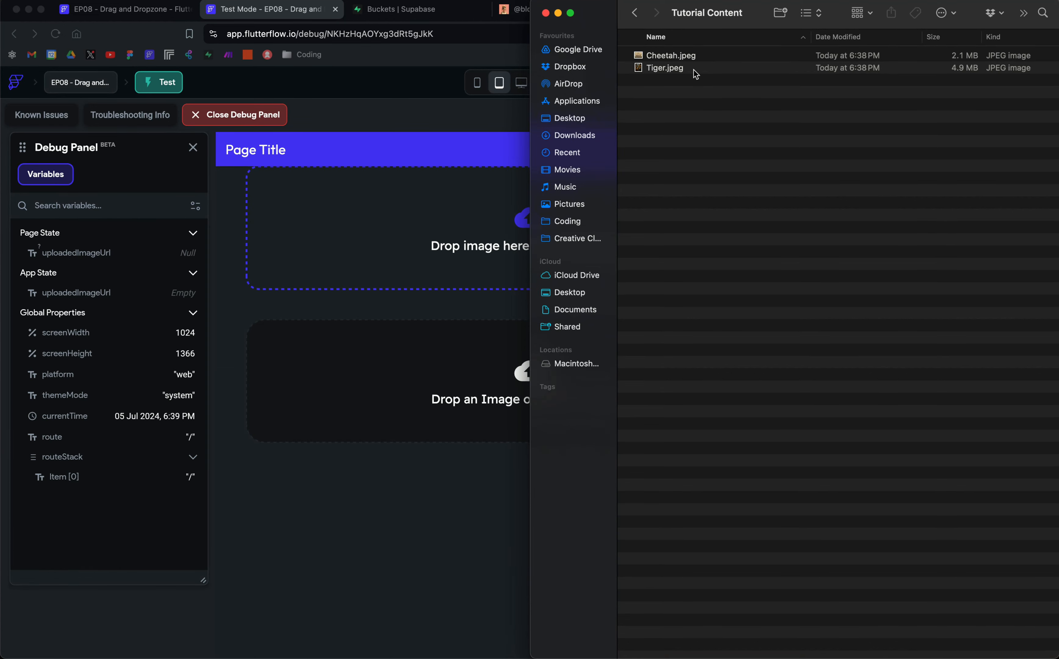
Step: Upload Tiger.jpeg from the Tutorial Content folder into the "Drop an Image or Click to Upload" dropzone of the test app
left_click_drag(530, 91, 769, 111)
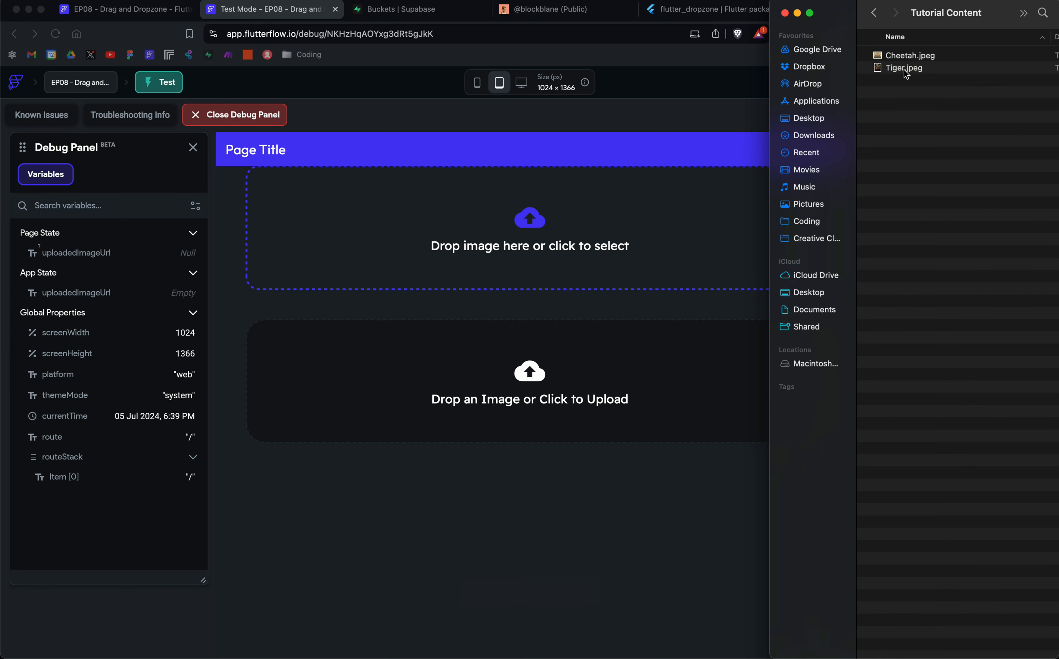
left_click_drag(905, 70, 542, 395)
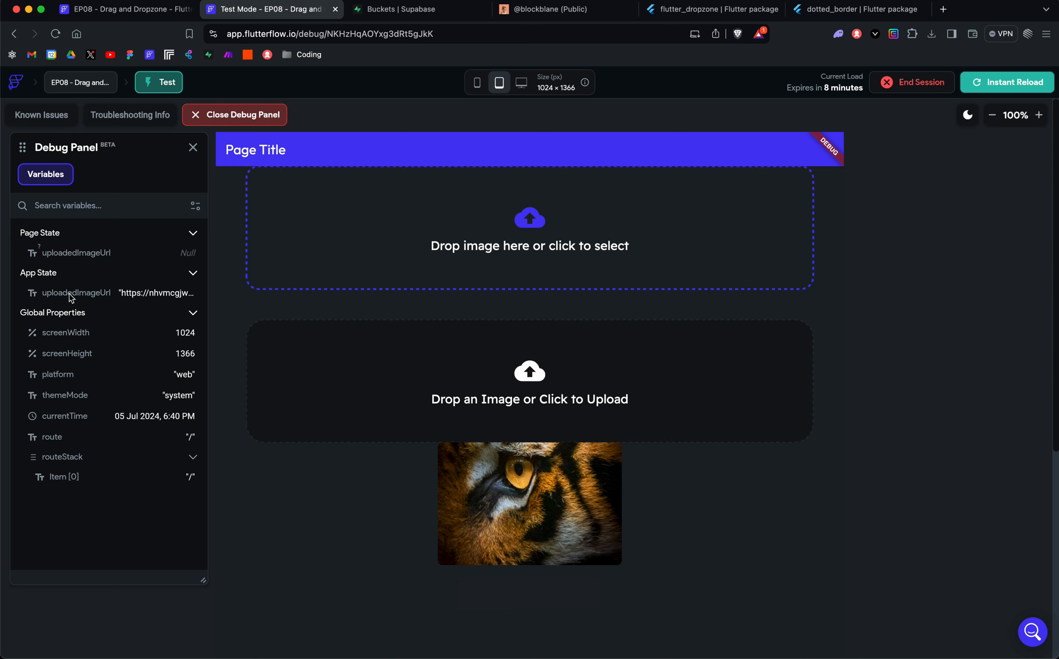
Step: Inspect the uploaded Tiger image in the Testing July folder of the Supabase Youtube bucket and through the App State uploadedImageUrl link
left_click(371, 18)
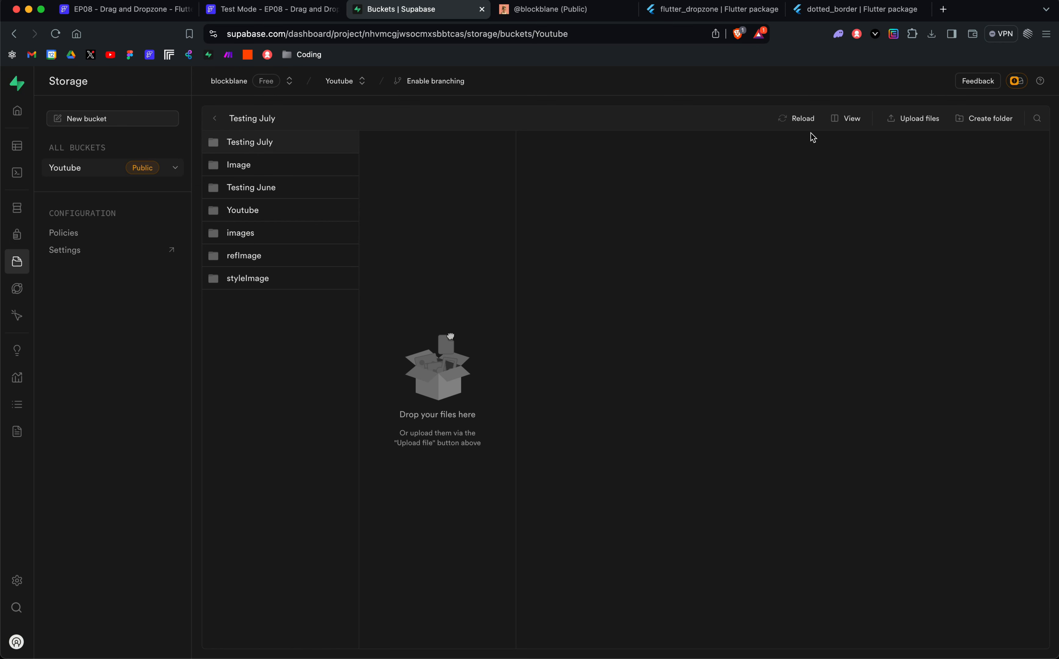
left_click(793, 119)
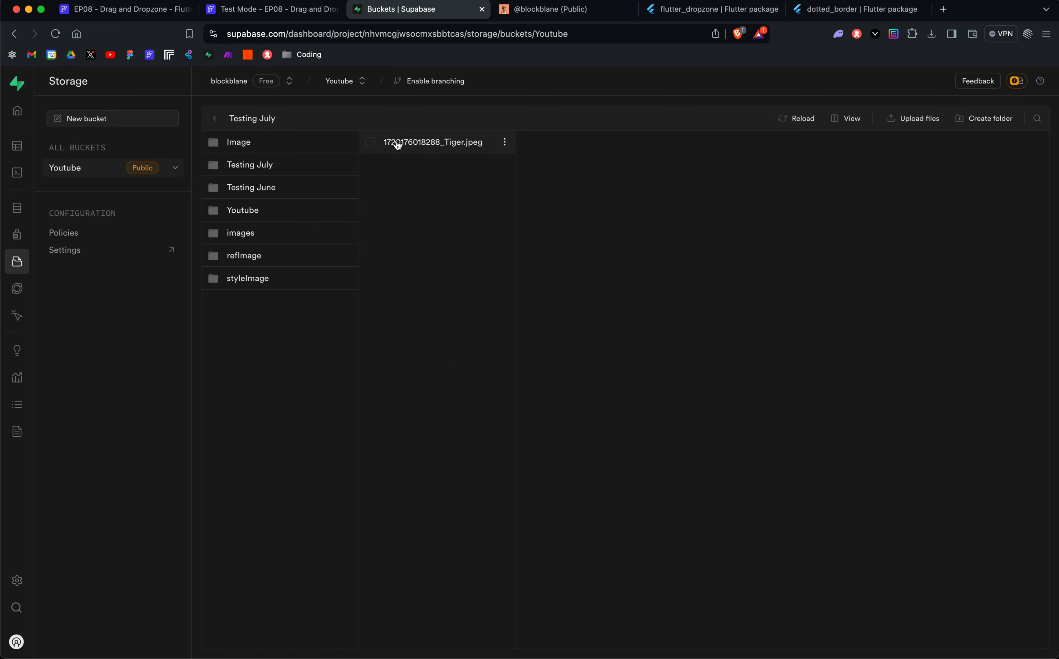
left_click(398, 146)
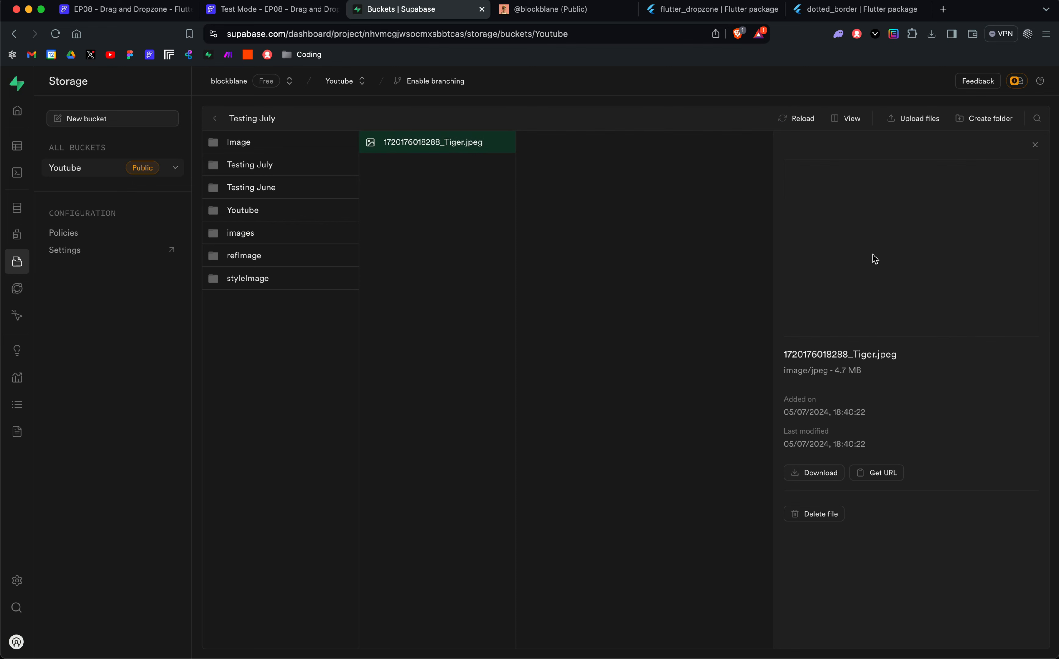
left_click(267, 12)
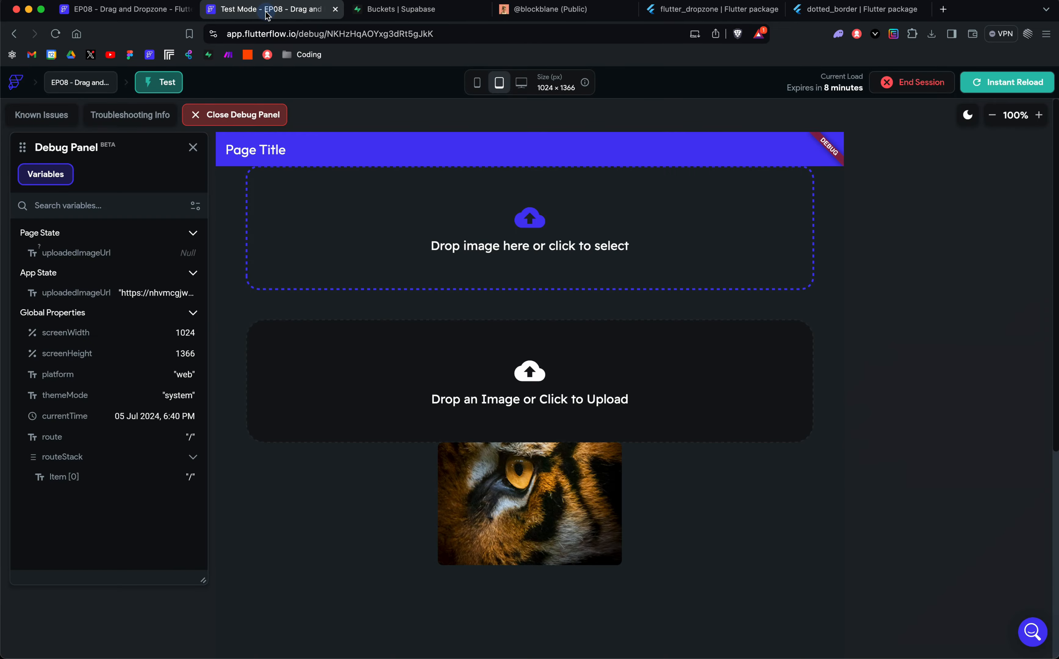
left_click(196, 296)
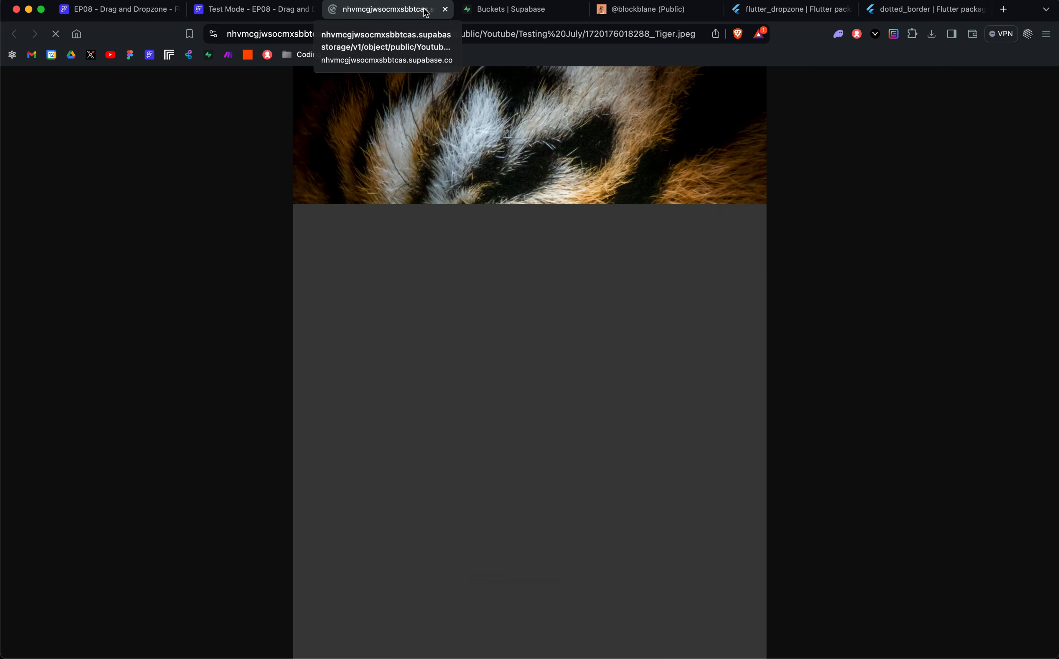
left_click(446, 9)
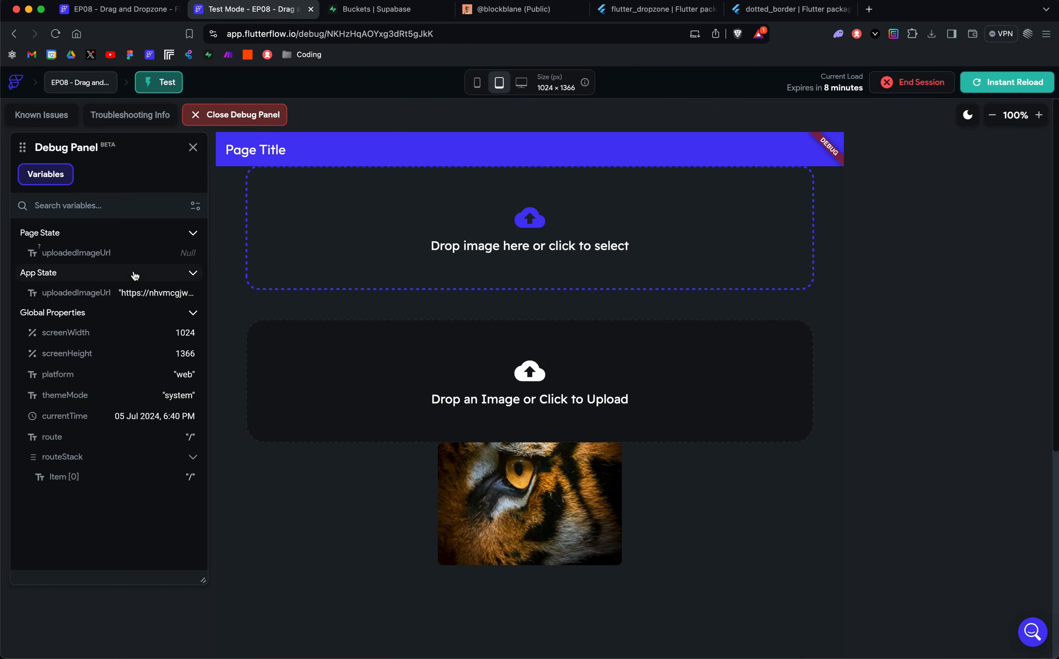
left_click(398, 9)
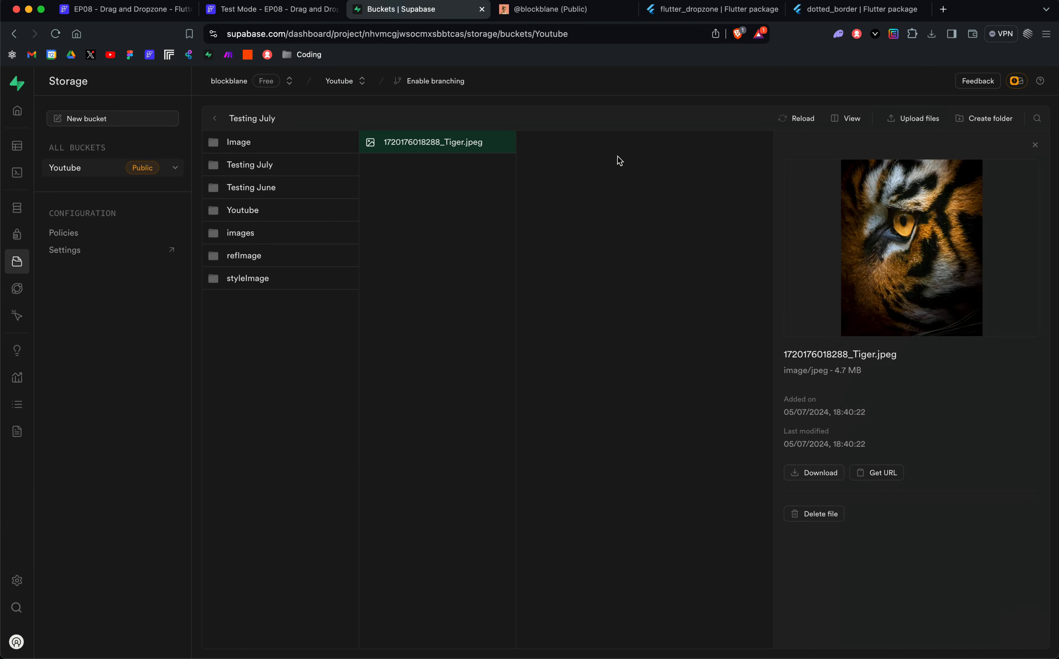
Step: Back in the FlutterFlow test app, upload Cheetah.jpeg from the Tutorial Content folder into the "Drop image here or click to select" dropzone
left_click(270, 9)
key("ctrl+Up")
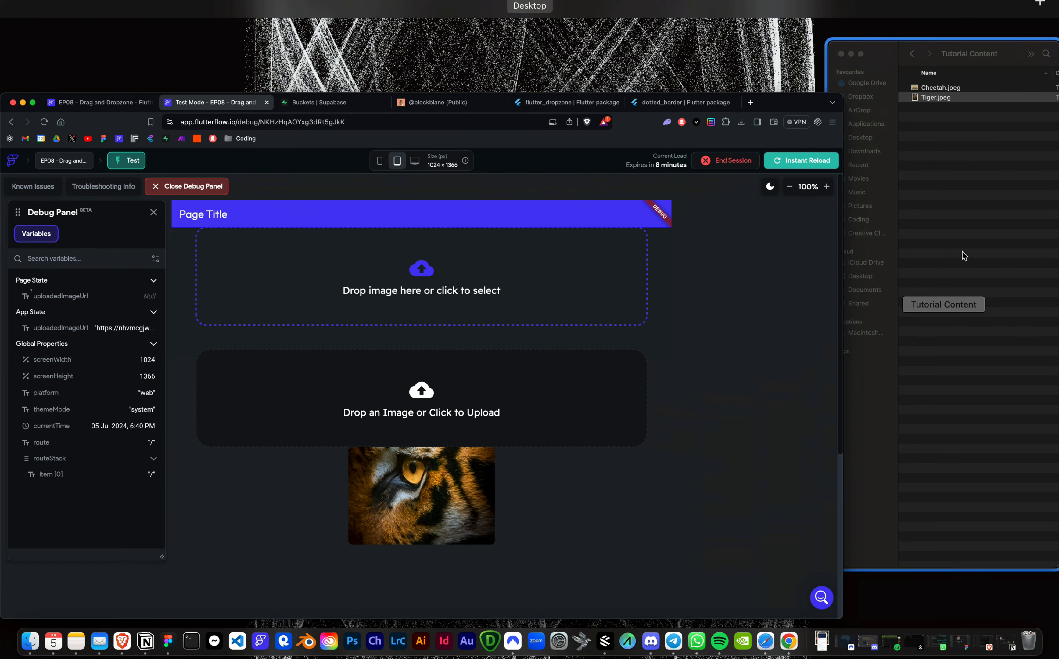
left_click(963, 252)
left_click(906, 51)
left_click_drag(912, 53, 504, 260)
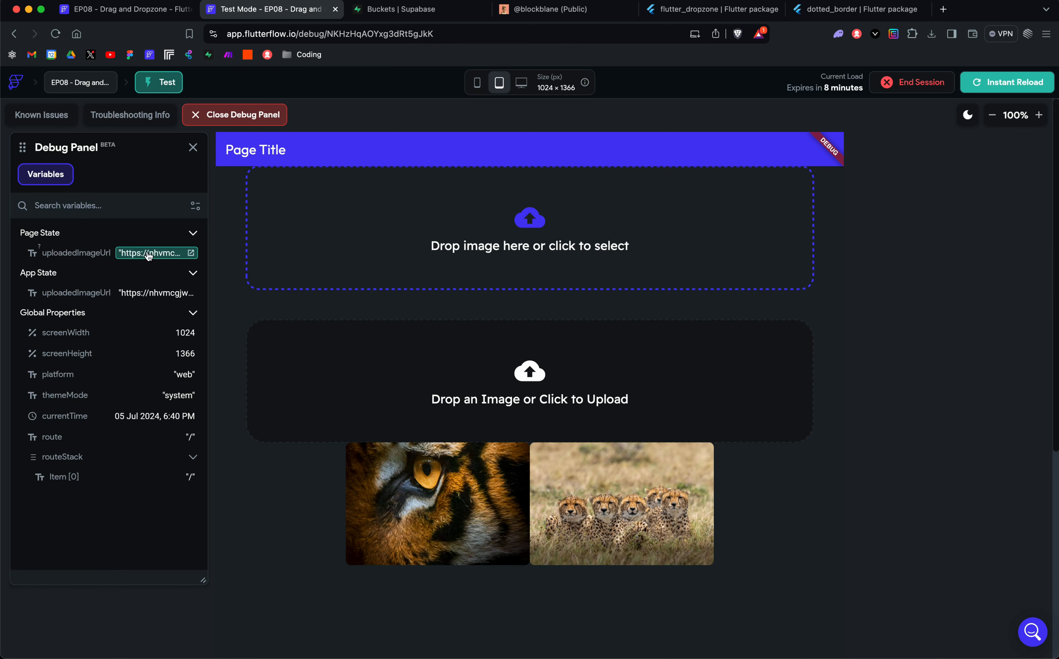
Step: Preview the uploaded Cheetah image in the images folder of the Supabase Youtube bucket, and return to the test app
left_click(386, 10)
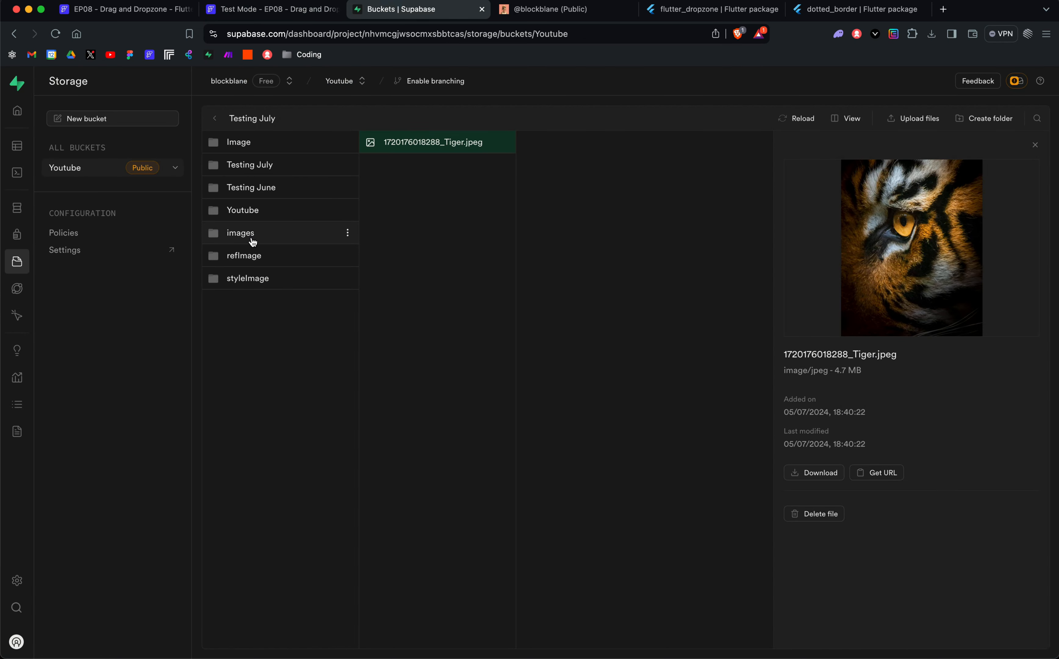
left_click(252, 236)
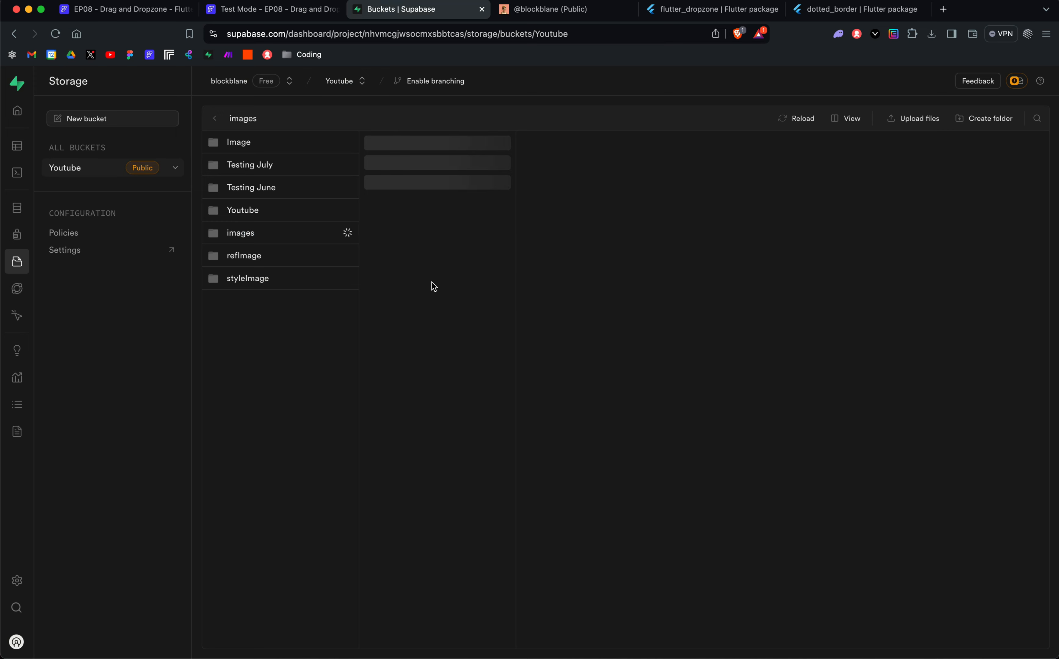
scroll(479, 285, "down", 10)
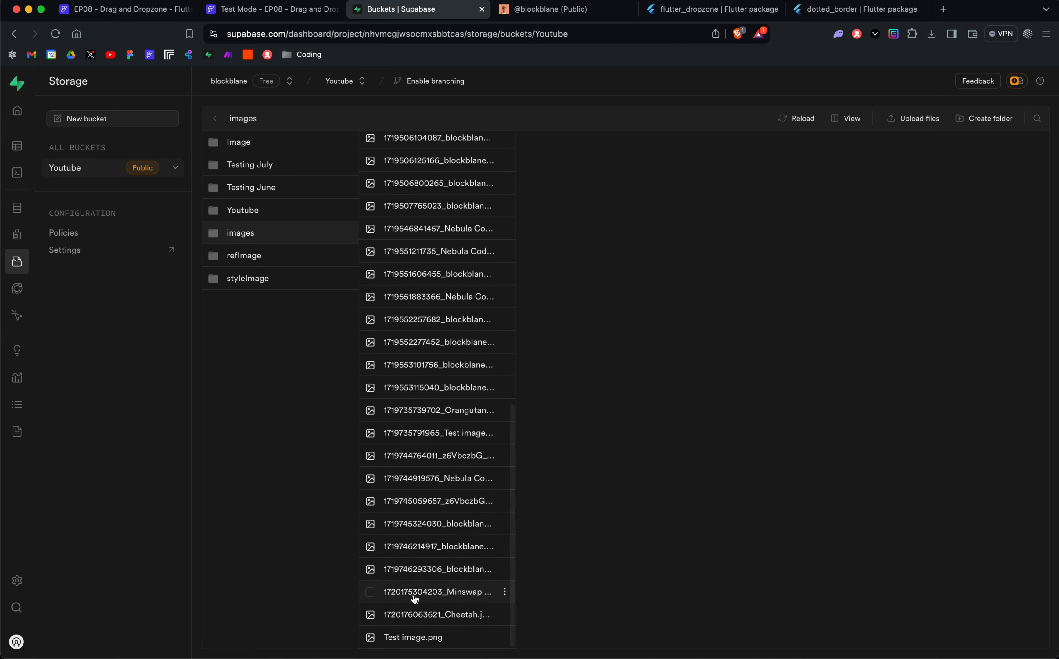
left_click(418, 622)
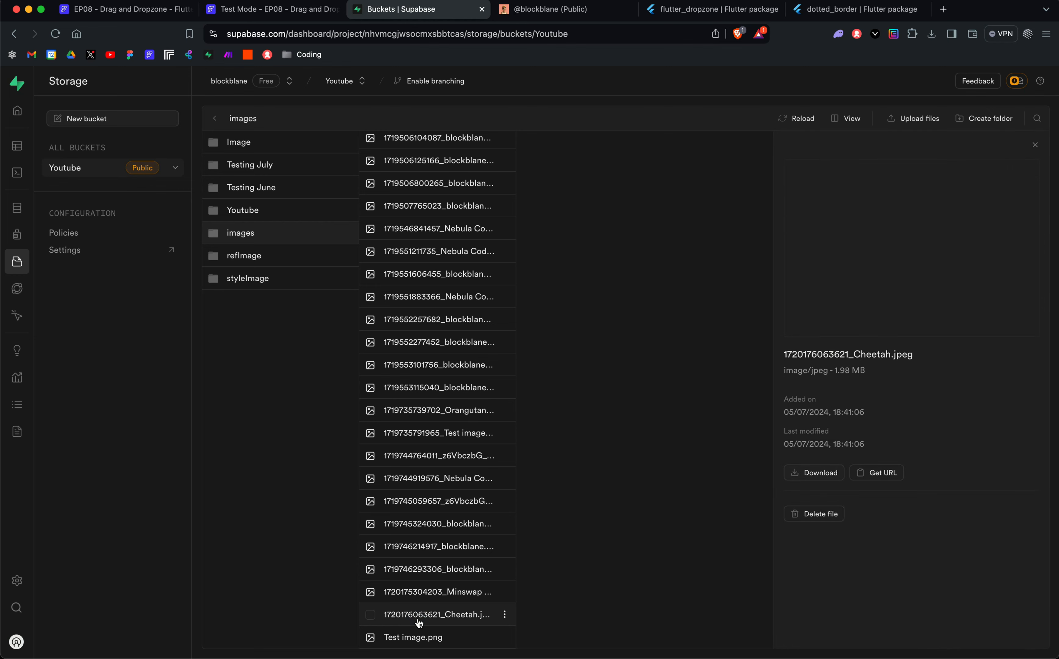
left_click(259, 174)
left_click(266, 8)
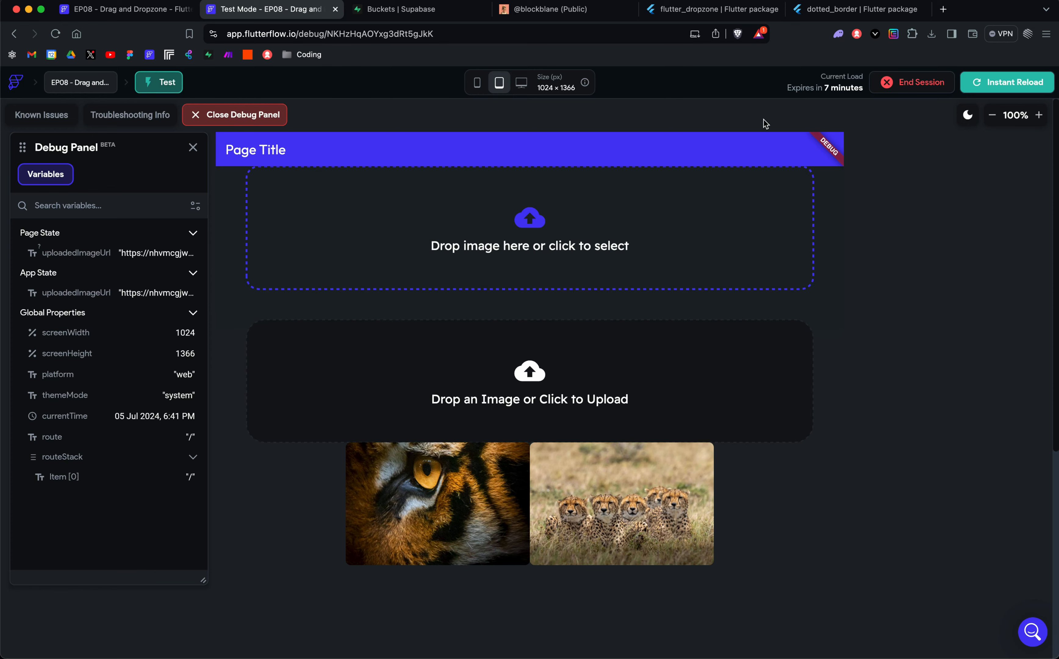
Step: Open the EP08 - Drag and Dropzone page on the Notion site and view the Custom Widget code under Dropzone - Page State
left_click(551, 9)
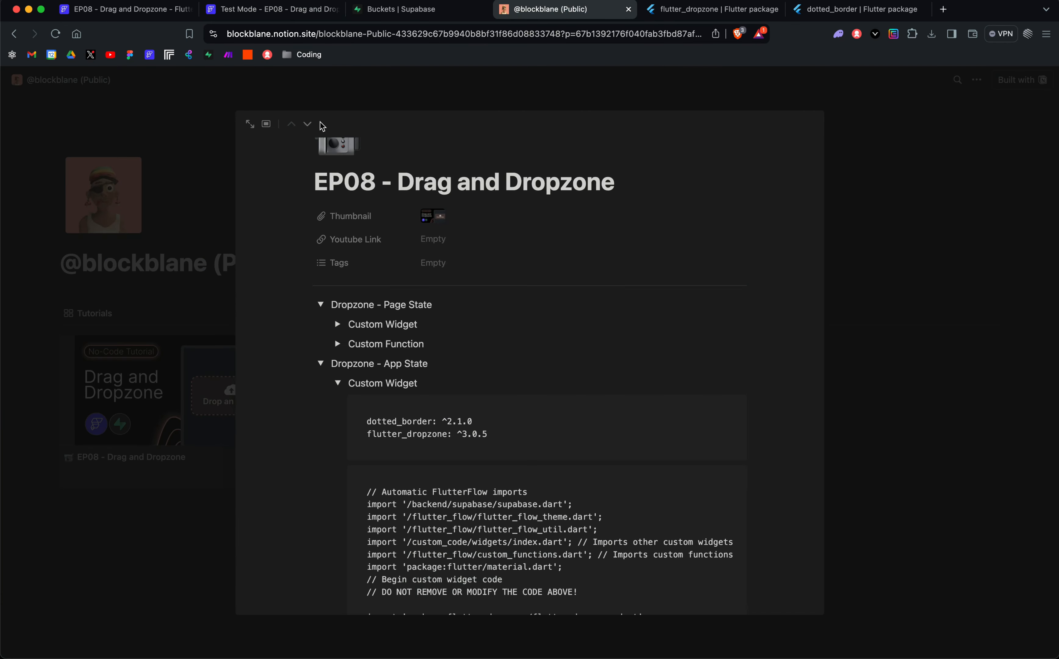
left_click(303, 96)
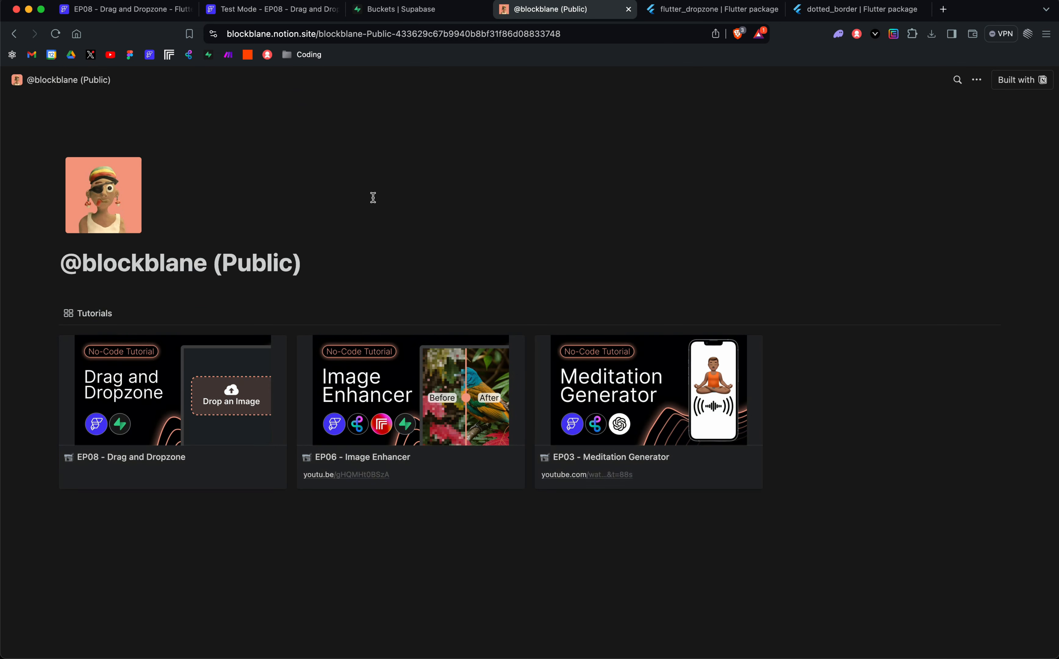
left_click(176, 406)
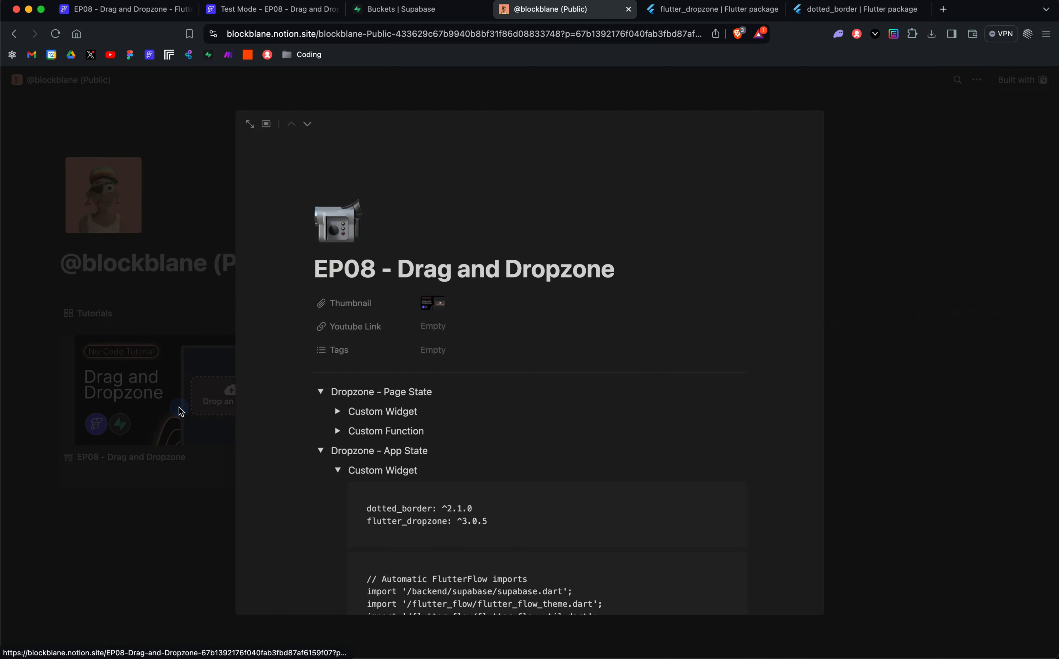
scroll(344, 235, "down", 8)
scroll(334, 313, "up", 6)
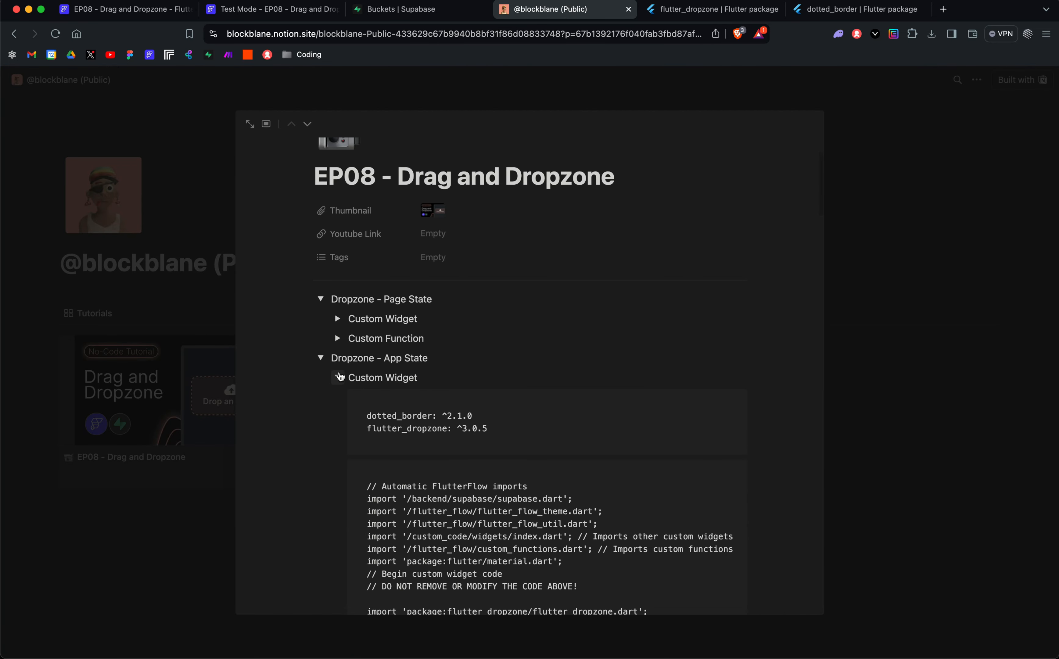
left_click(338, 375)
left_click(339, 412)
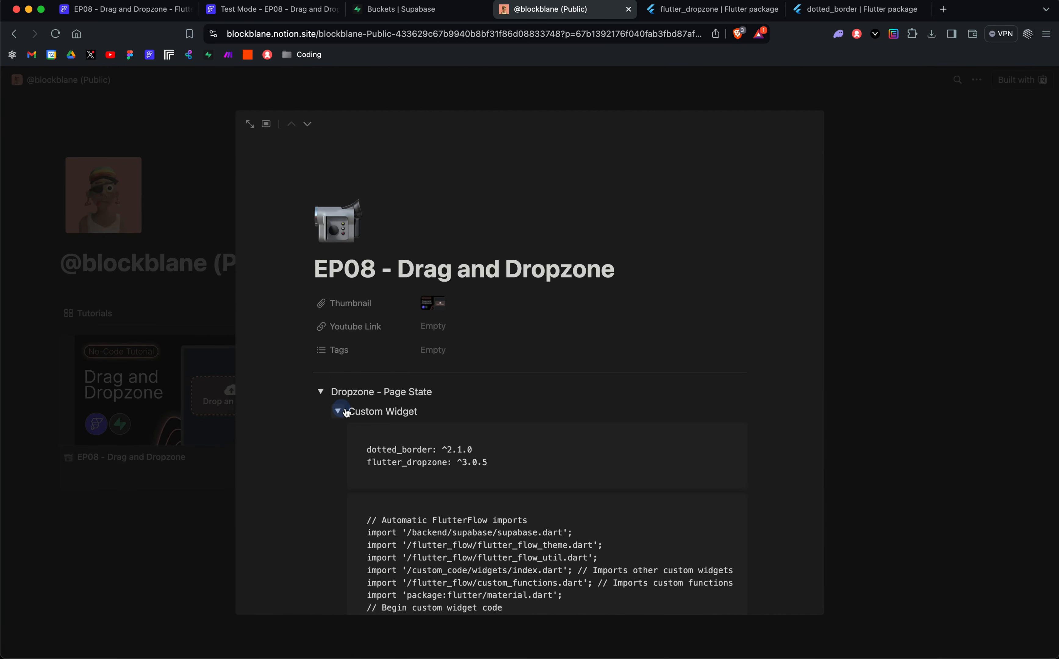
scroll(411, 414, "down", 2)
left_click(338, 346)
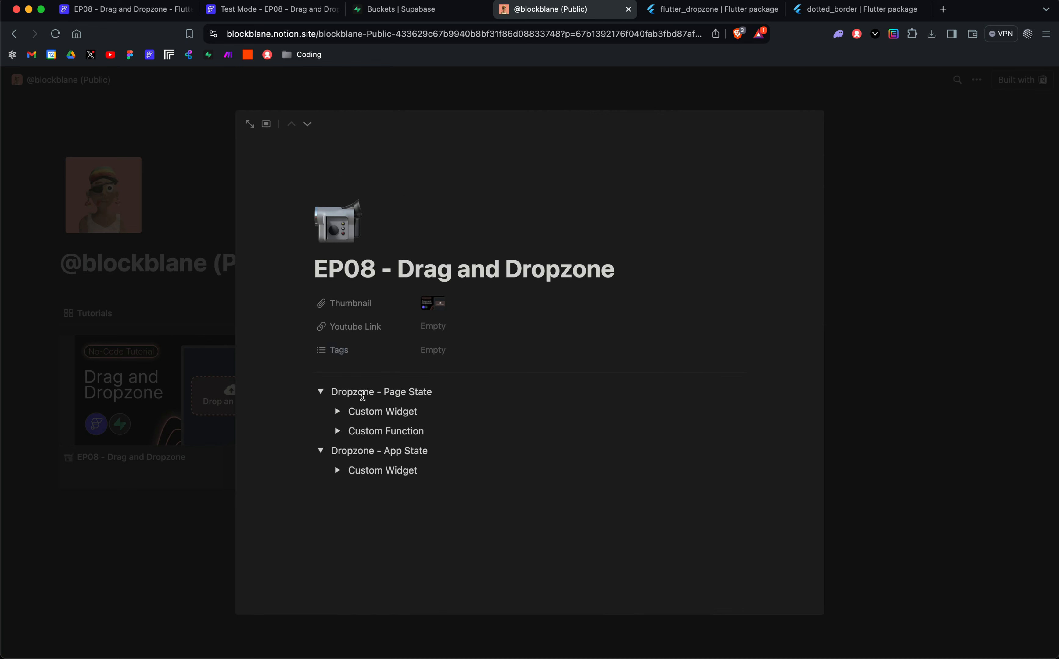
Step: View the Page State Custom Function code and the Custom Widget code under Dropzone - App State
left_click(338, 431)
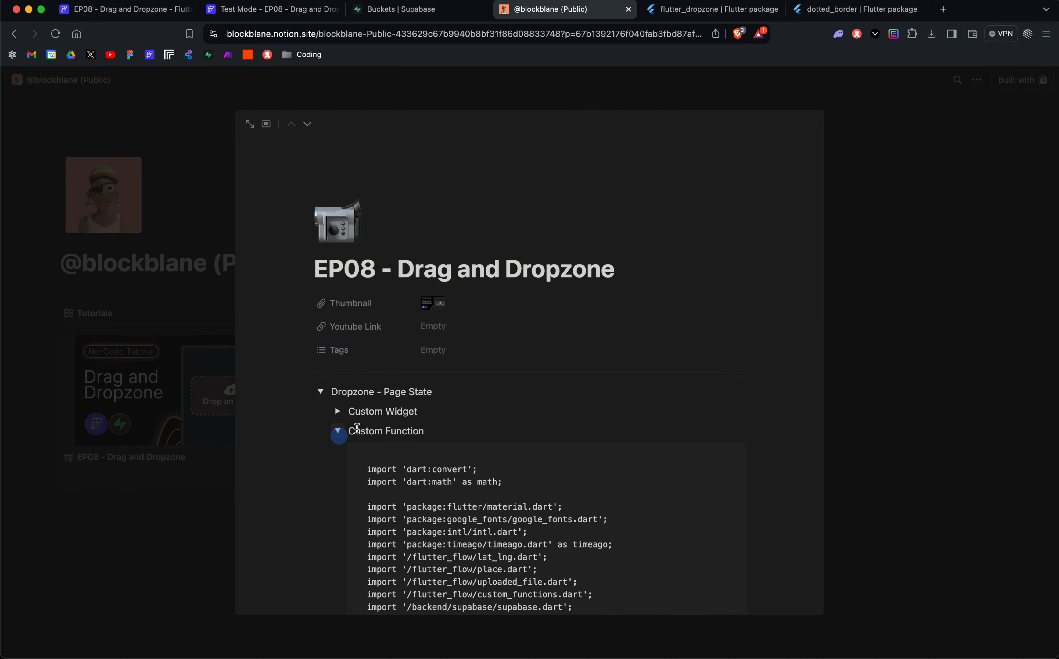
scroll(342, 431, "down", 5)
left_click(339, 241)
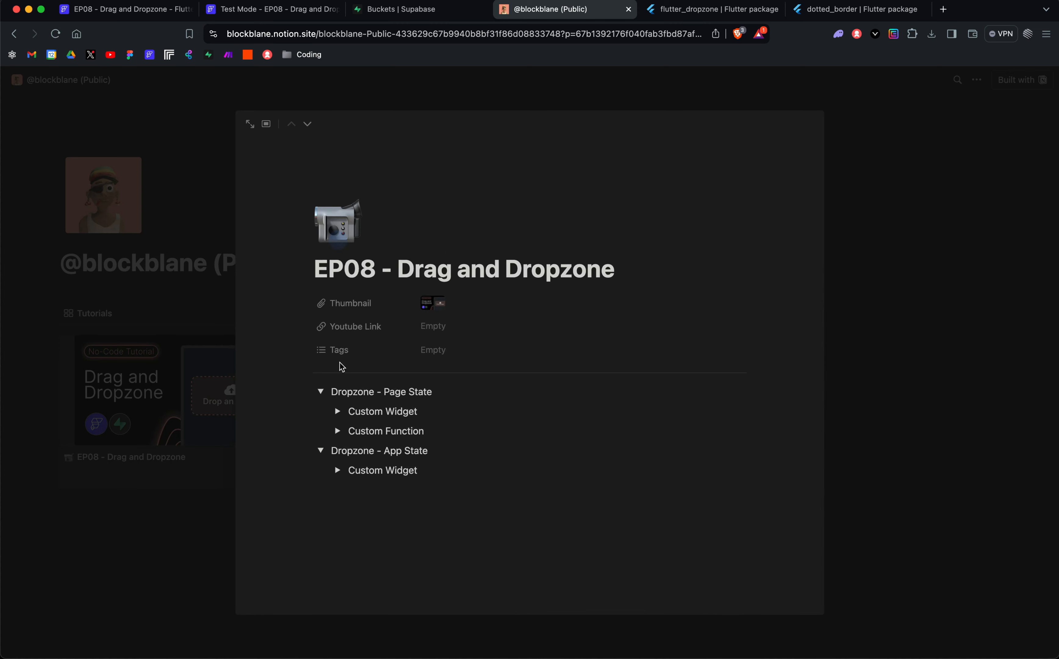
left_click(338, 469)
scroll(385, 451, "down", 1)
scroll(386, 452, "down", 2)
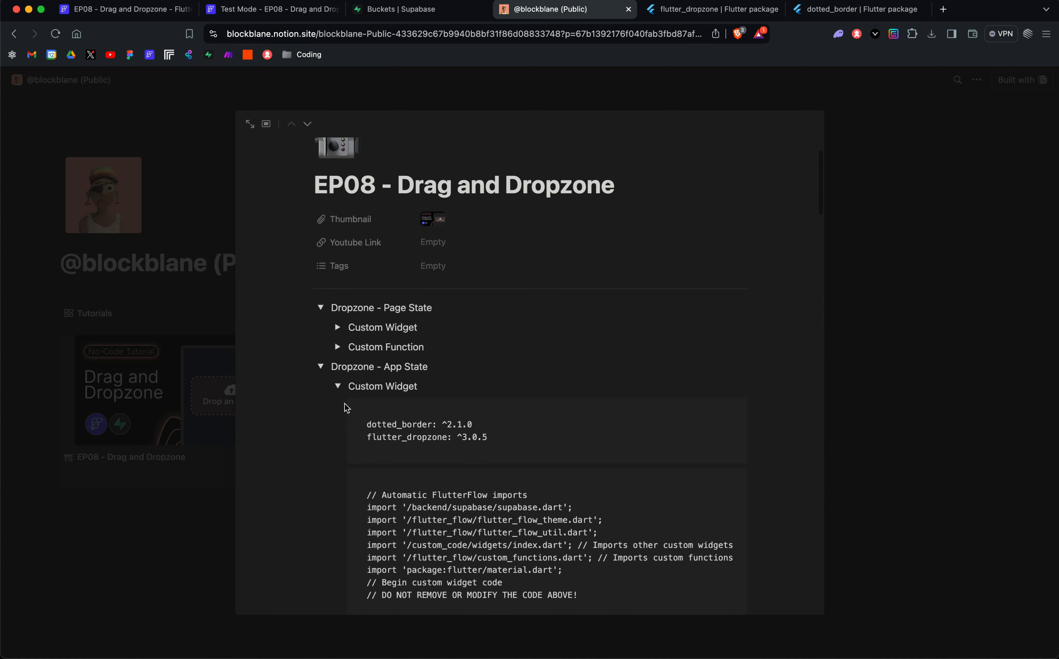
left_click(338, 383)
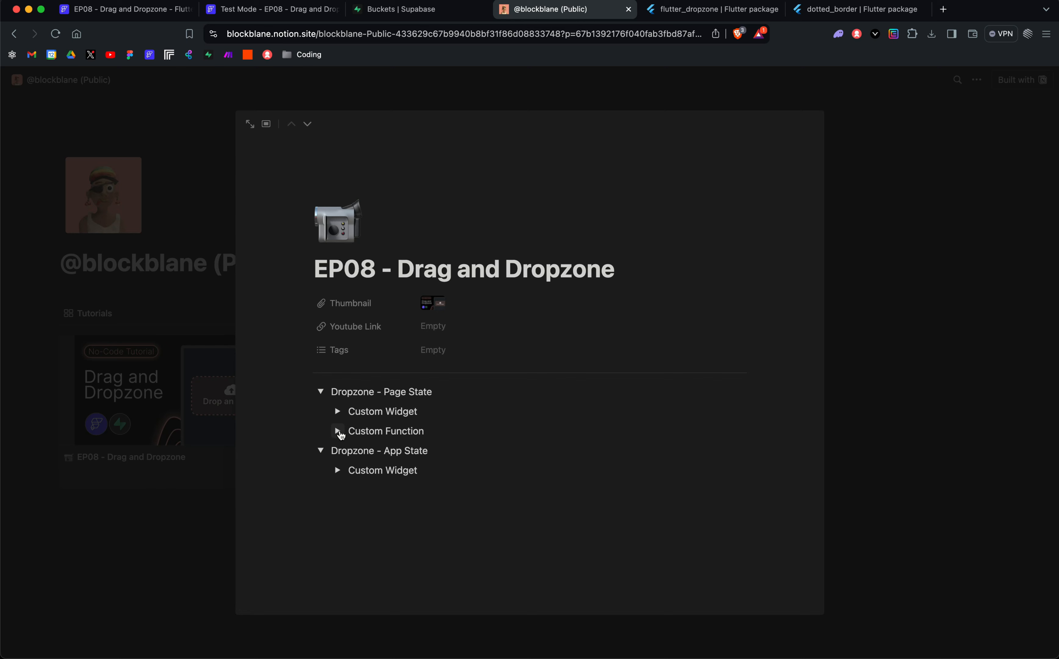
Step: View the Page State Custom Function code once more, collapse it and close the EP08 page
left_click(339, 431)
scroll(341, 392, "down", 3)
left_click(340, 328)
left_click(916, 210)
Step: Switch to the FlutterFlow project editor and compare the DropzonePageState and DropzoneAppState widgets on the HomePage
left_click(252, 9)
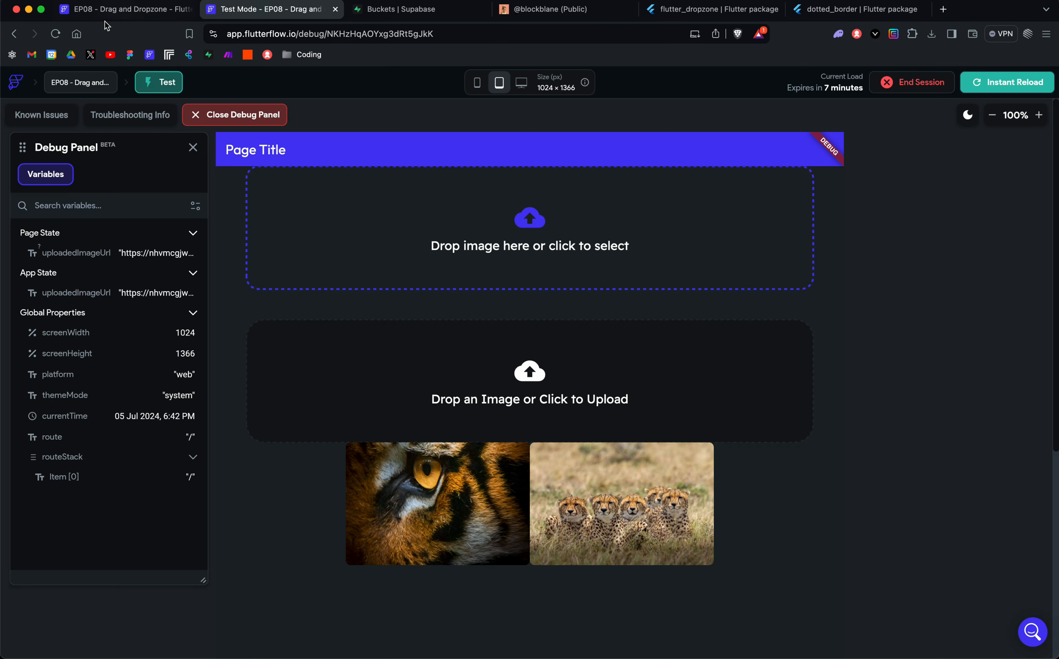
left_click(99, 9)
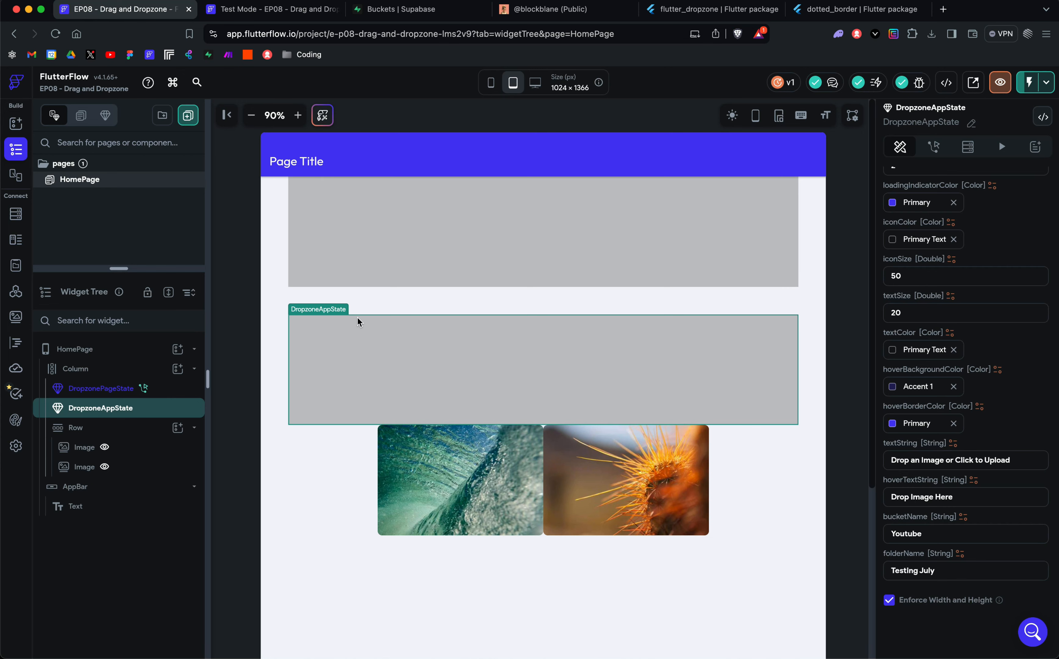
left_click(404, 215)
left_click(398, 349)
left_click(392, 229)
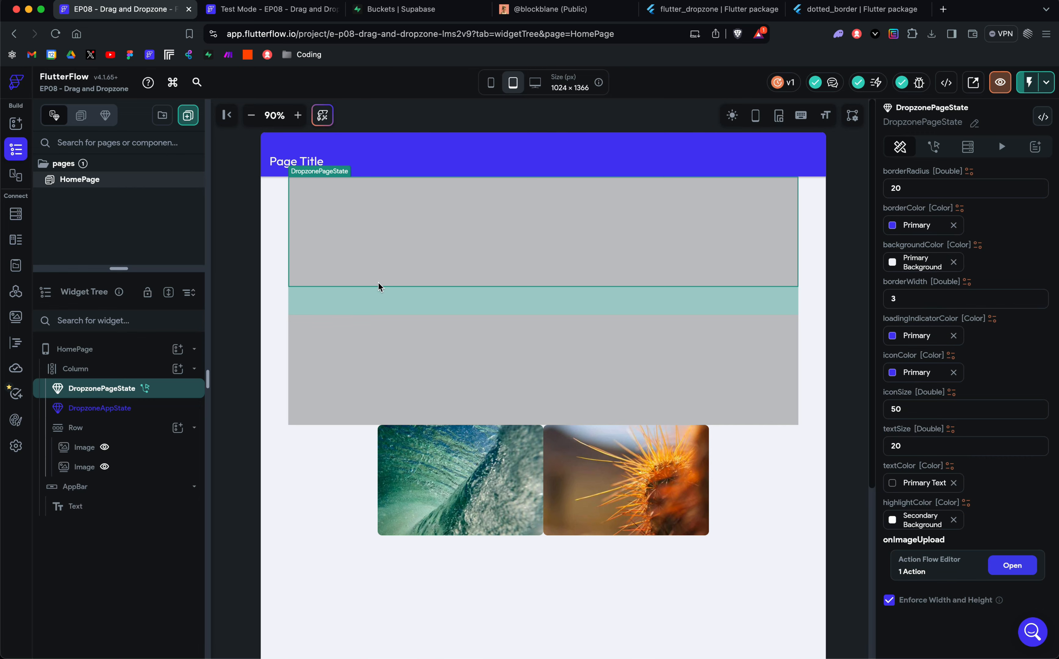
Step: Examine the custom widget properties of DropzoneAppState, from size, border and color settings to the bucket and folder names
left_click(375, 372)
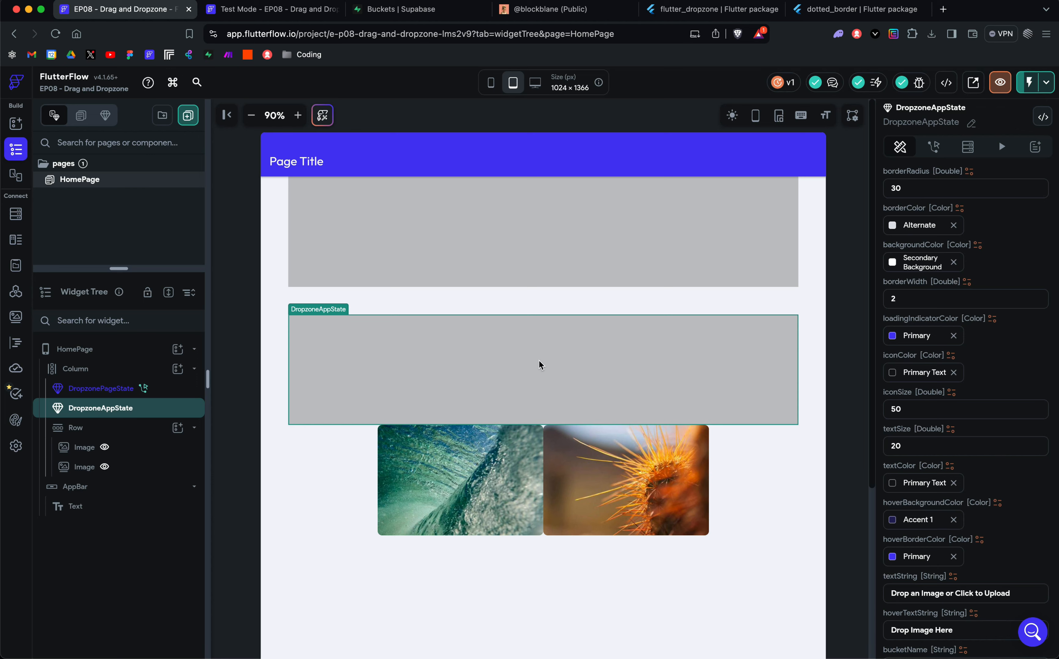
scroll(914, 479, "down", 5)
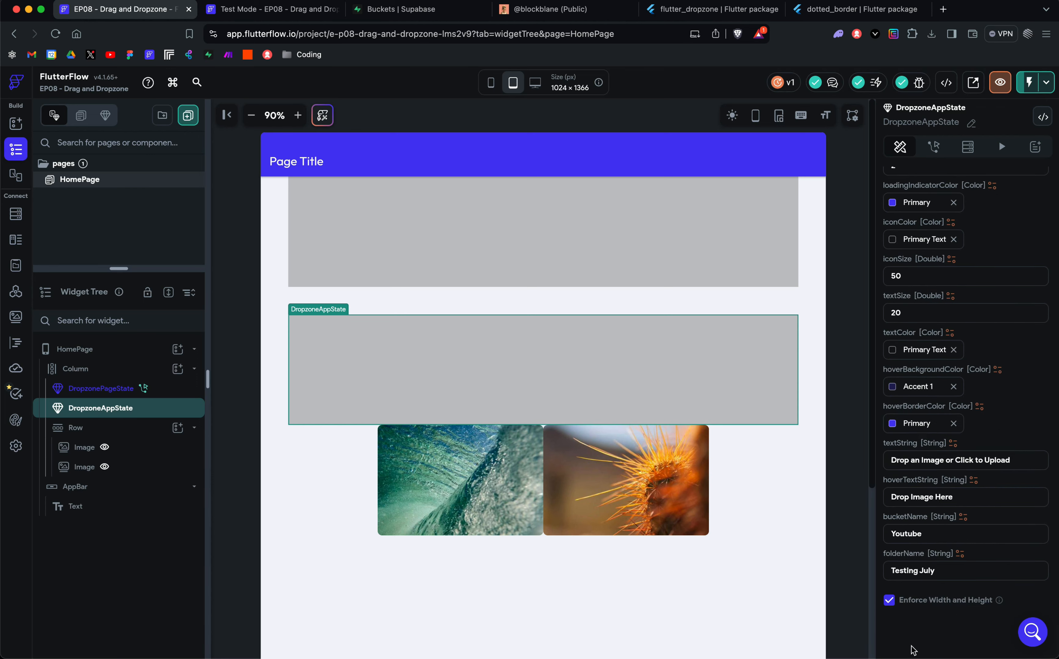
scroll(932, 464, "up", 6)
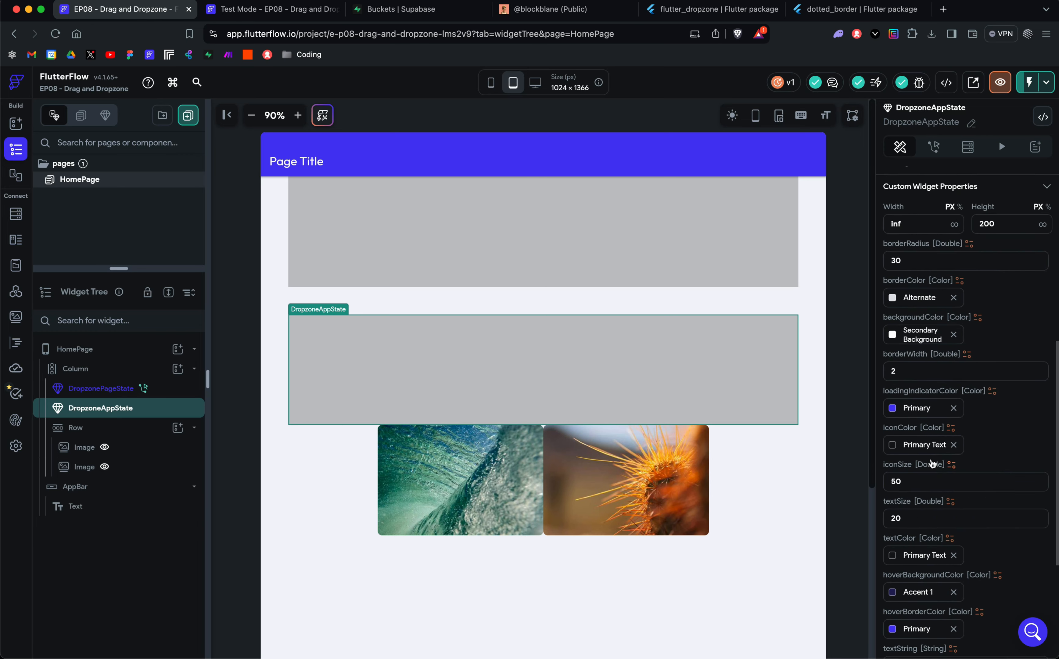
scroll(932, 463, "up", 2)
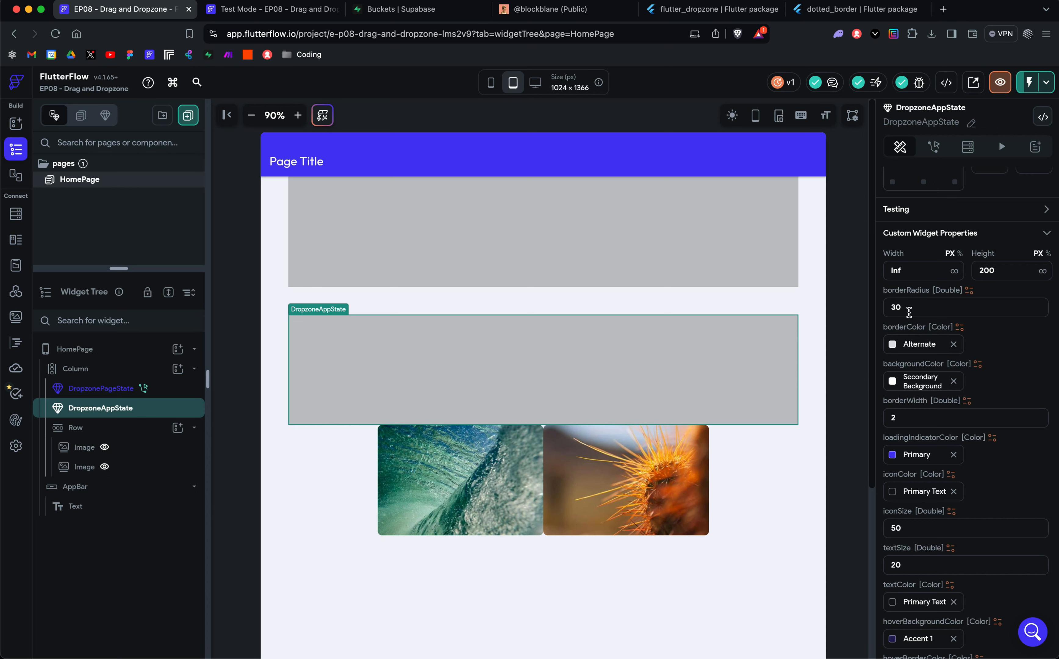
scroll(915, 329, "down", 2)
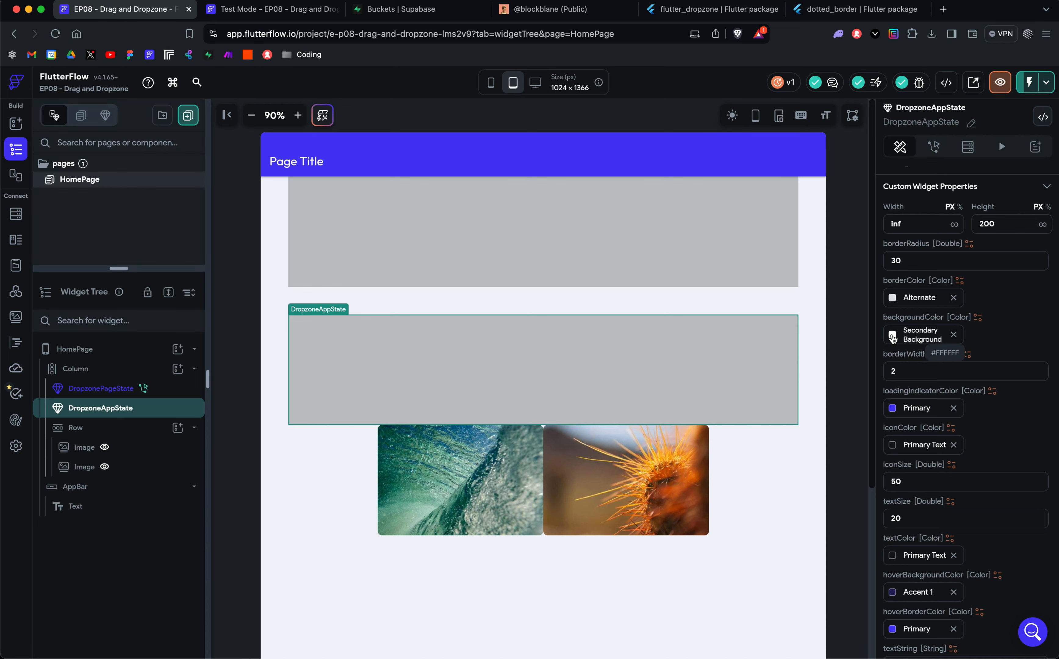
scroll(892, 337, "down", 2)
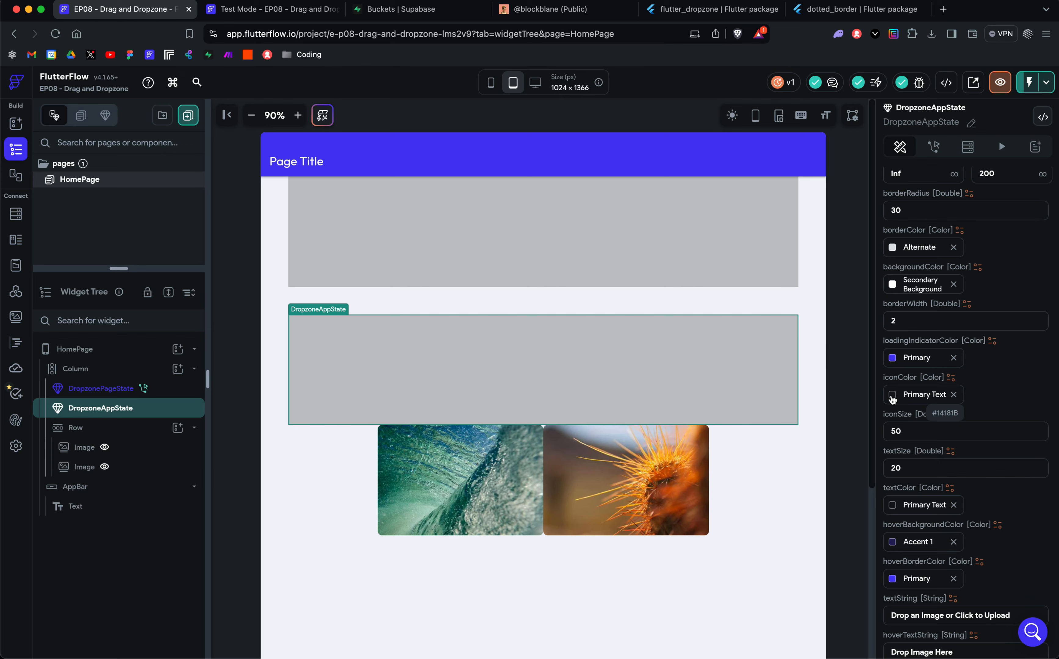
Step: Review the remaining DropzoneAppState properties, from text and hover settings to the bucket and folder names
scroll(892, 399, "down", 5)
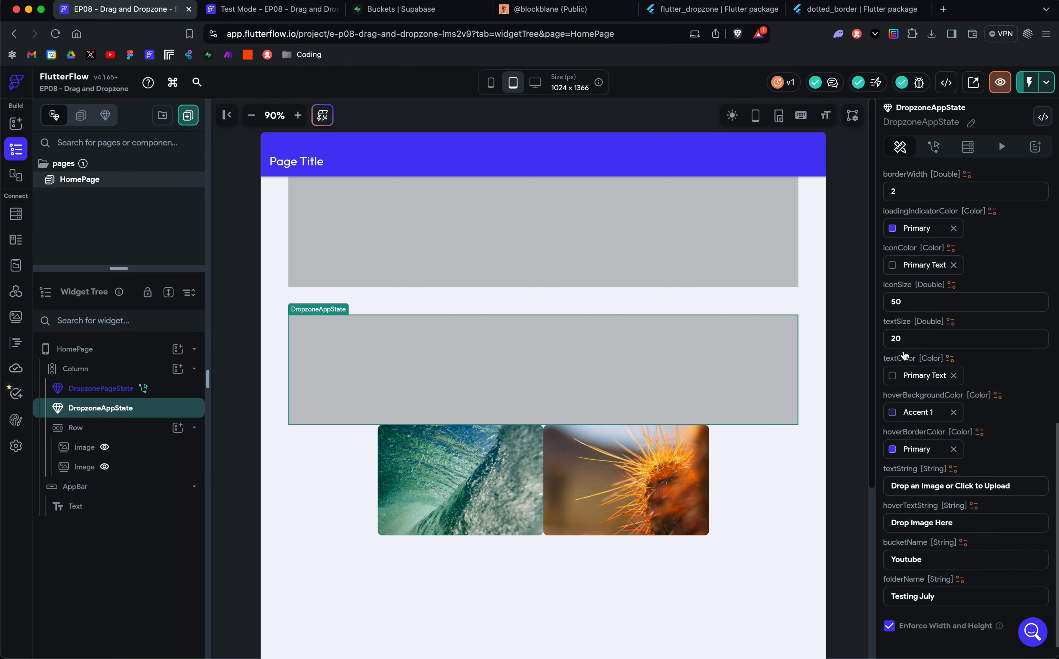
scroll(909, 345, "down", 1)
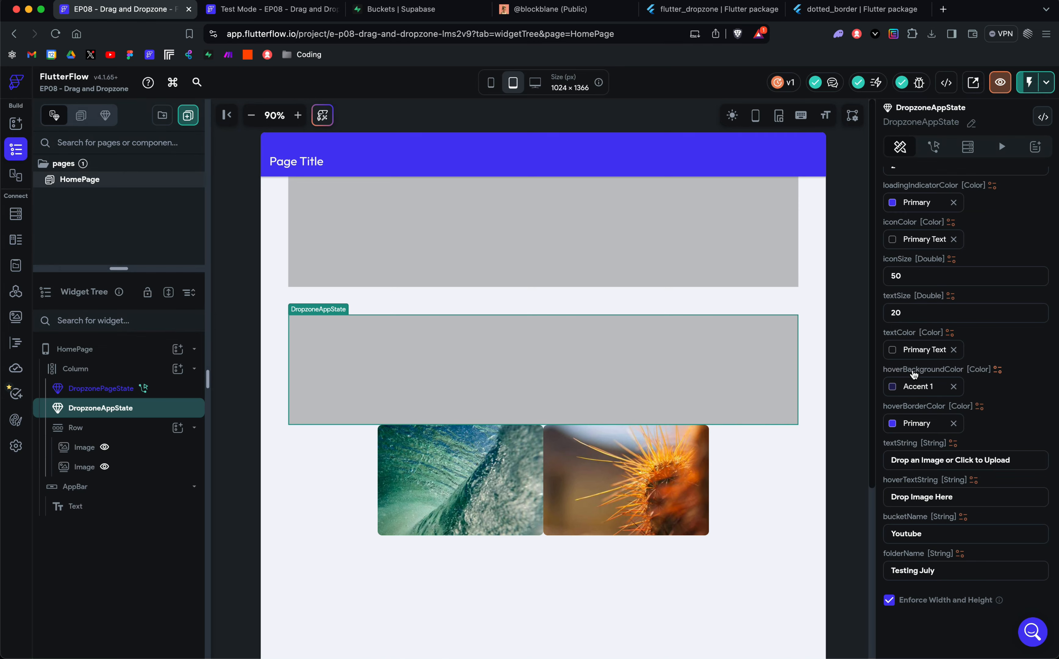
Step: Switch to the Test Mode page, try to drop Cheetah.jpeg from the Tutorial Content folder, and close the opened image tab
left_click(272, 8)
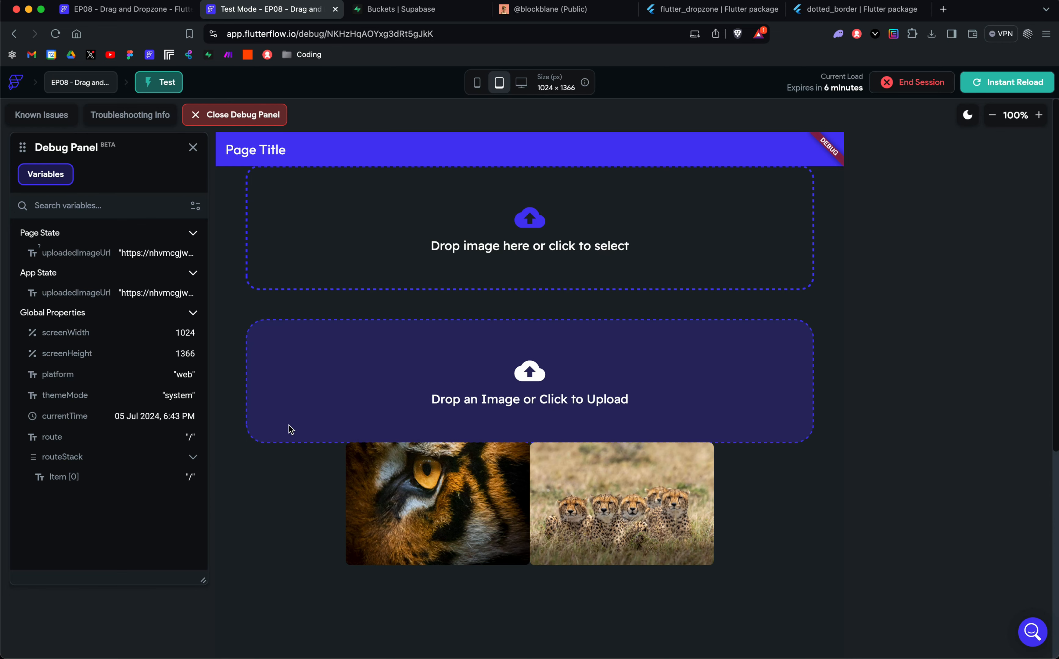
key("ctrl+Up")
left_click(938, 290)
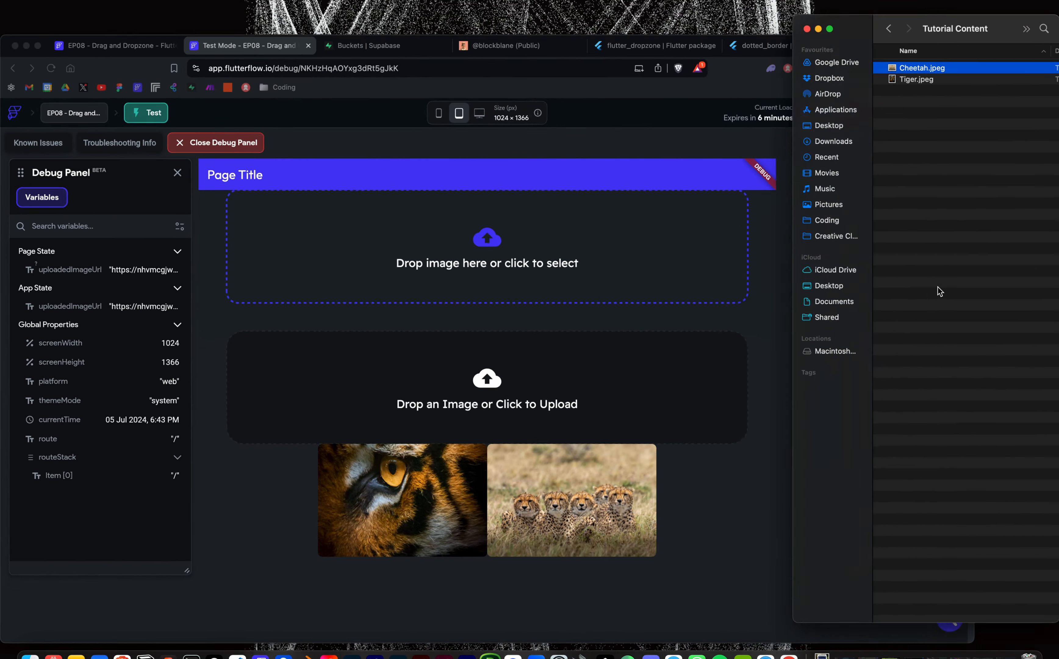
left_click_drag(902, 55, 983, 286)
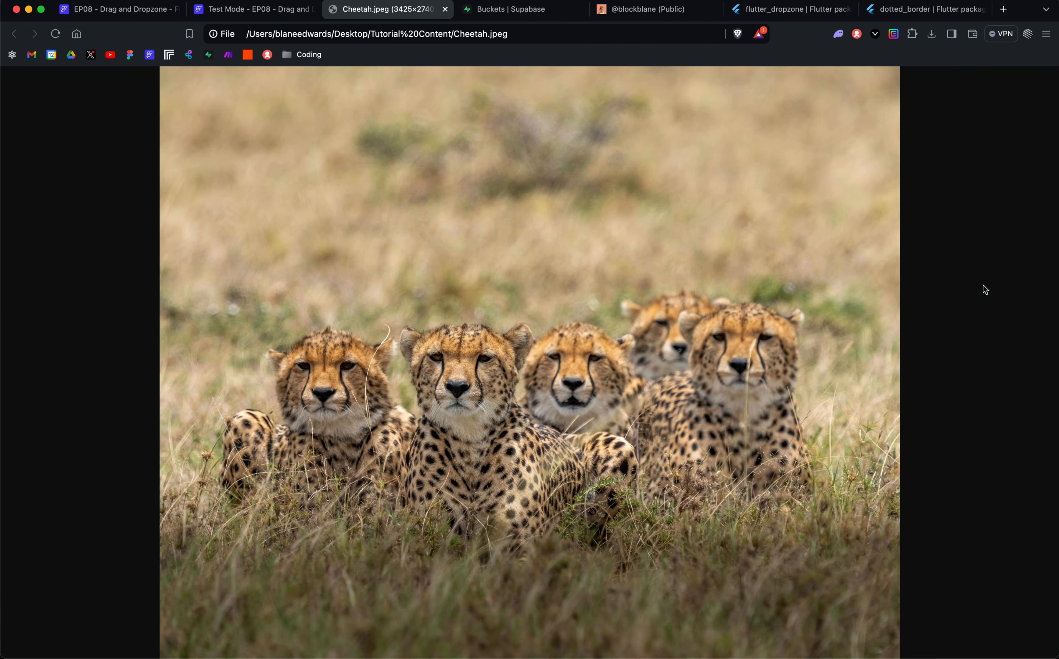
left_click(445, 9)
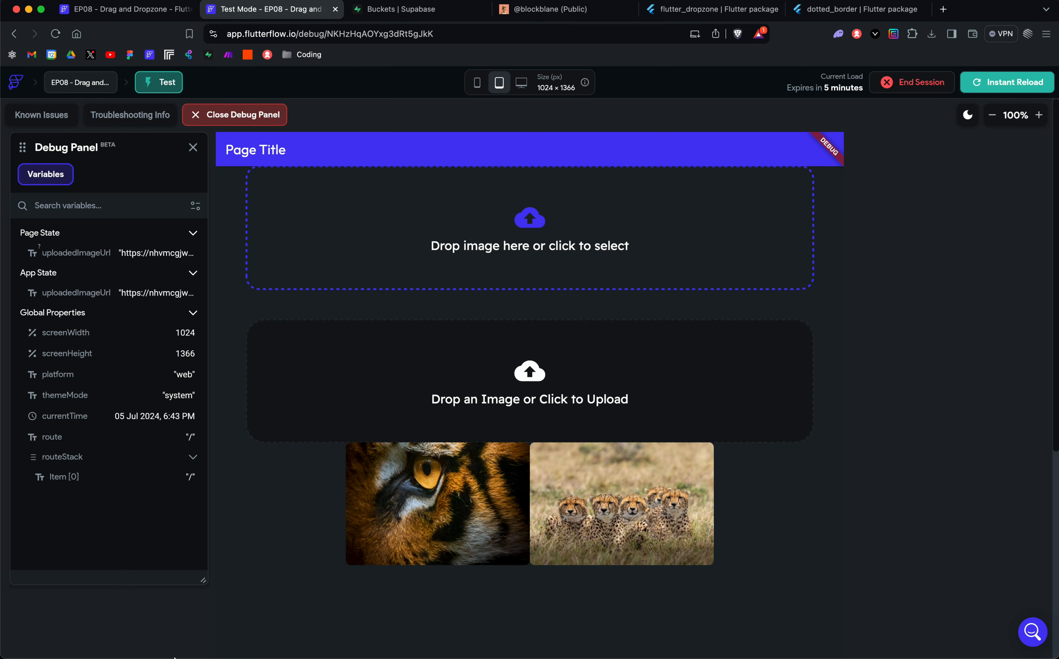
Step: Try moving Cheetah.jpeg from the Tutorial Content folder again, and return to the Test Mode page
left_click(30, 637)
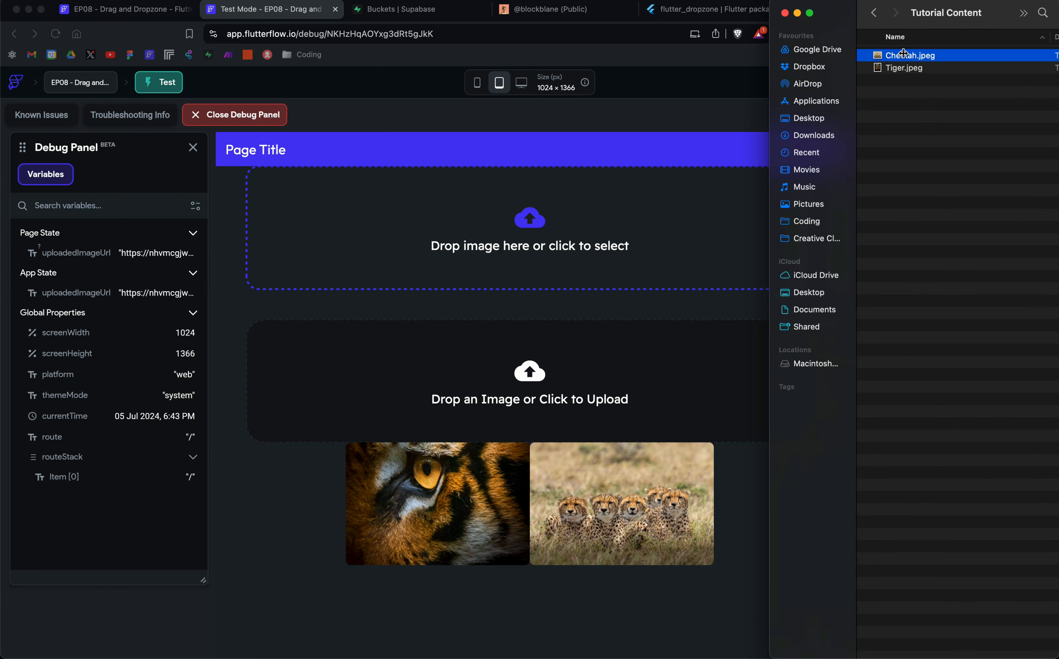
left_click_drag(906, 55, 936, 85)
left_click(578, 312)
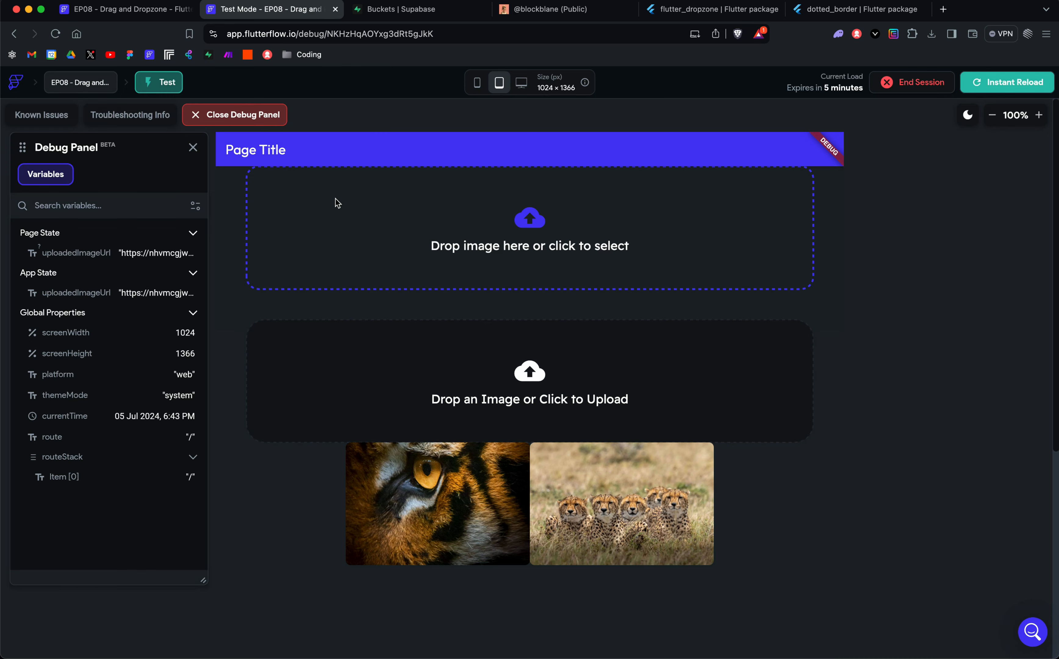
Step: Compare DropzoneAppState's bucketName and folderName in the project editor with the Youtube bucket and its Testing July folder in Supabase
left_click(133, 11)
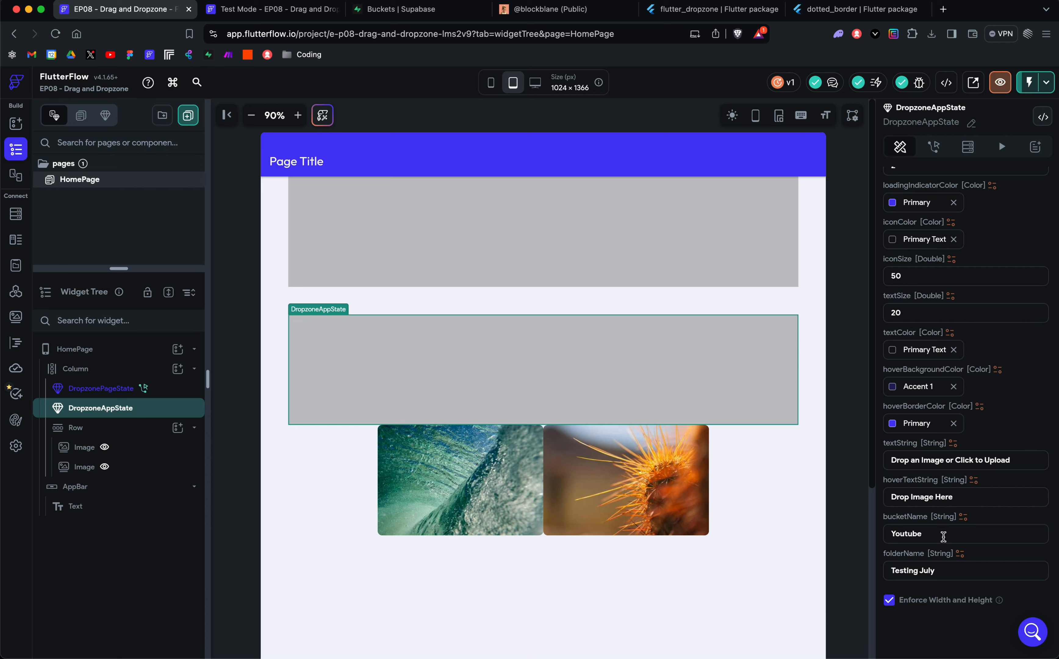
left_click(943, 536)
left_click(961, 536)
left_click(431, 15)
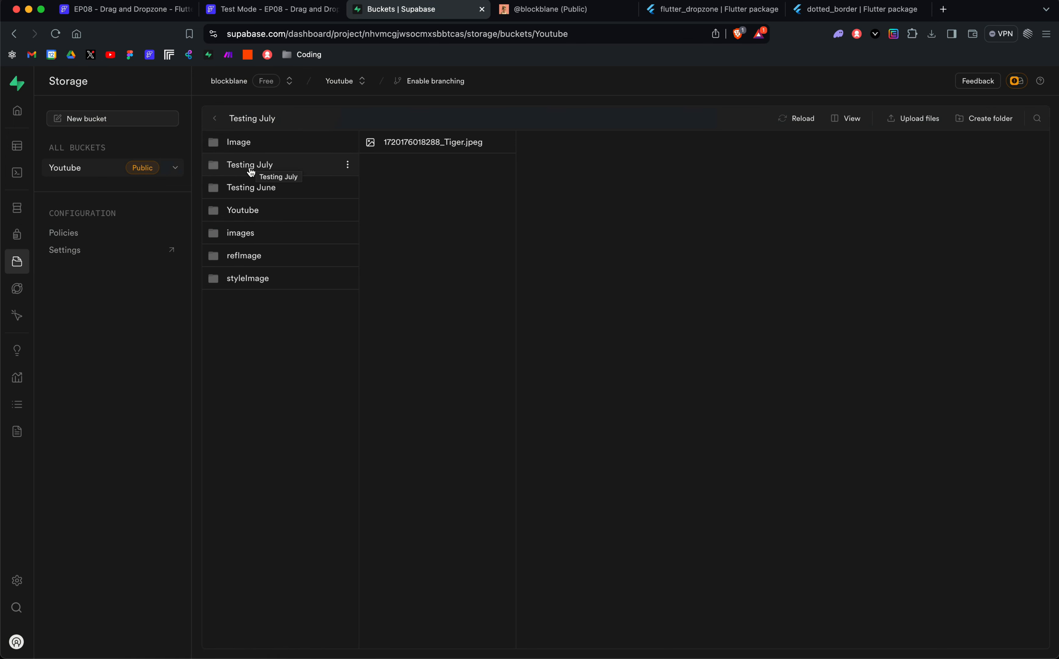
left_click(133, 9)
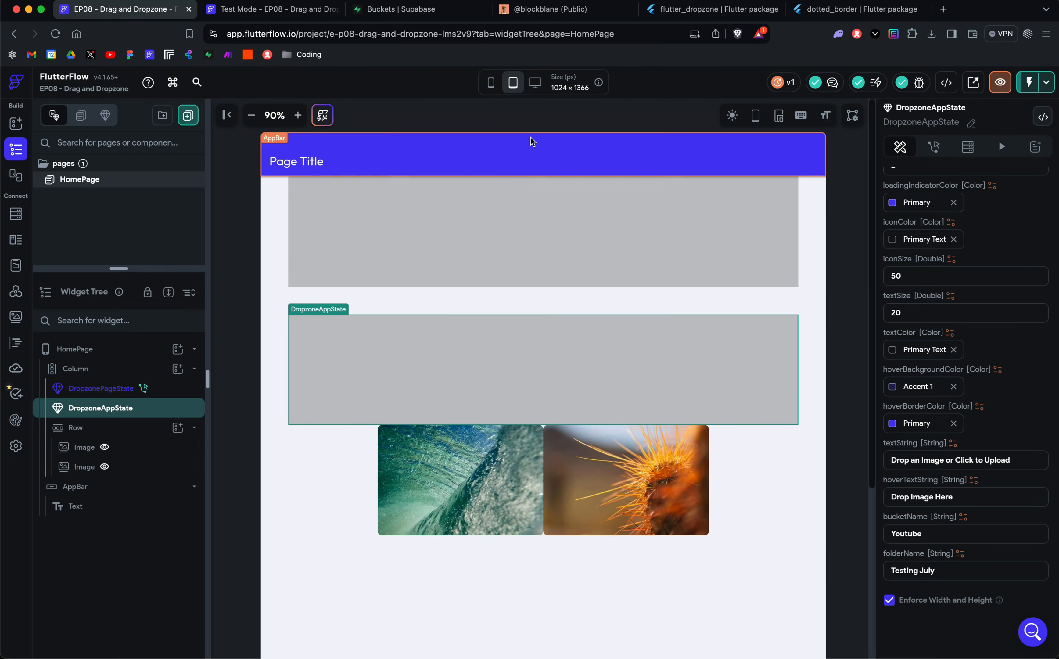
left_click(229, 8)
left_click(399, 9)
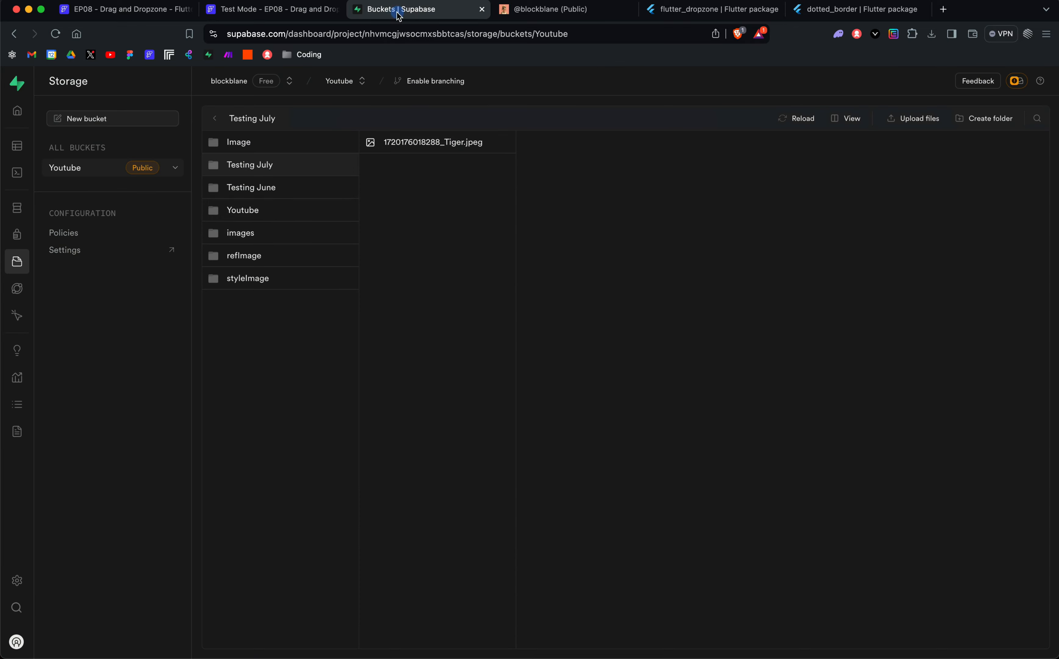
left_click(126, 9)
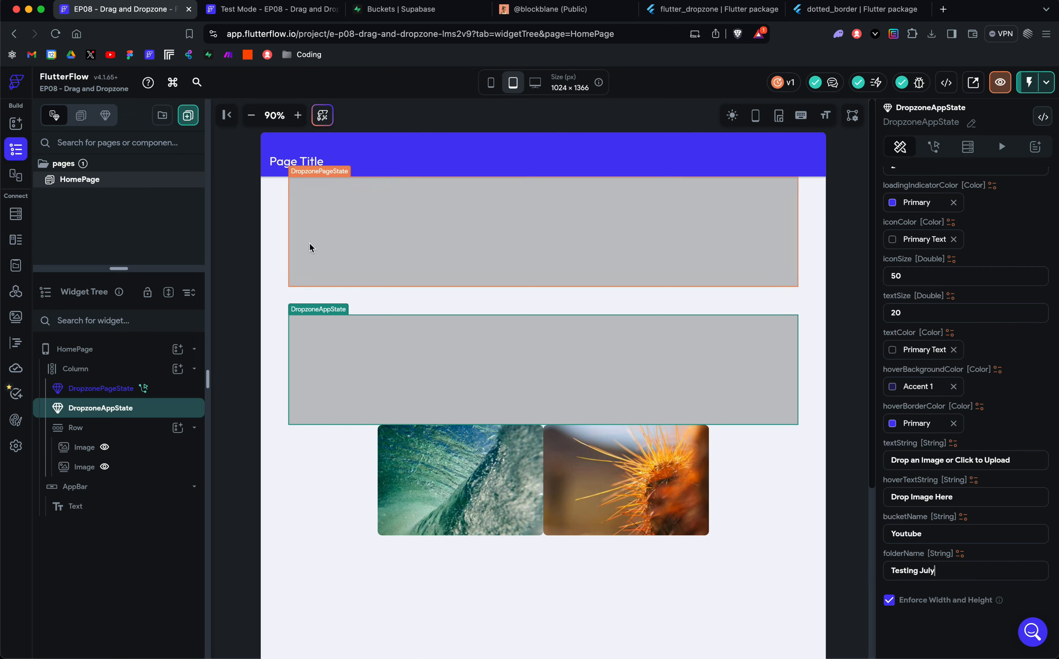
Step: Examine DropzonePageState's custom widget properties and the Update Page State action behind its onImageUpload callback
left_click(419, 220)
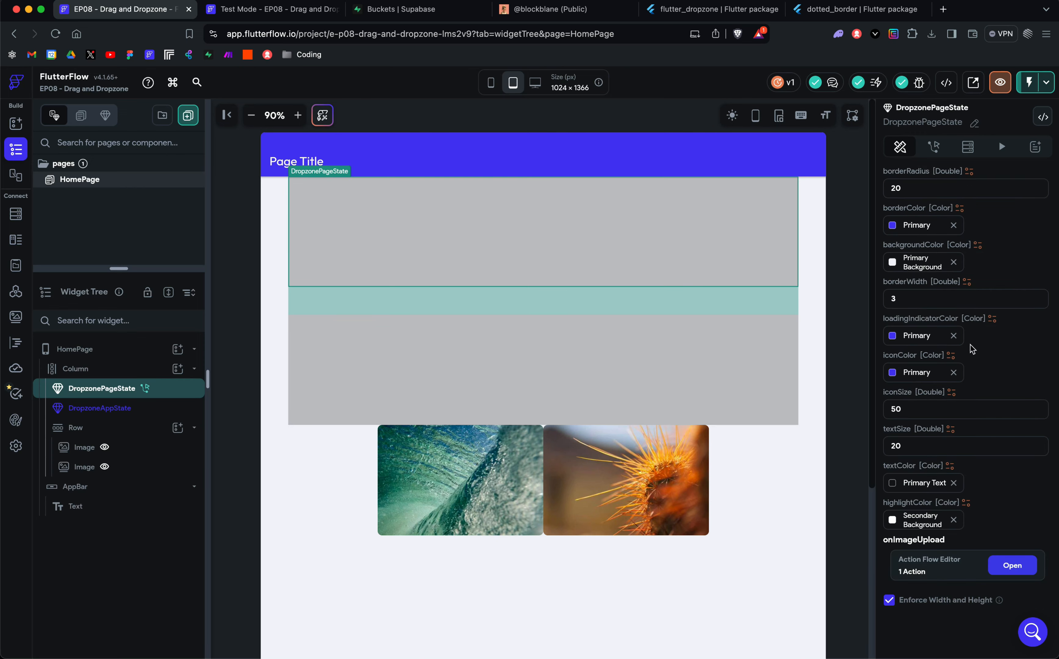
scroll(972, 349, "up", 2)
scroll(972, 349, "up", 3)
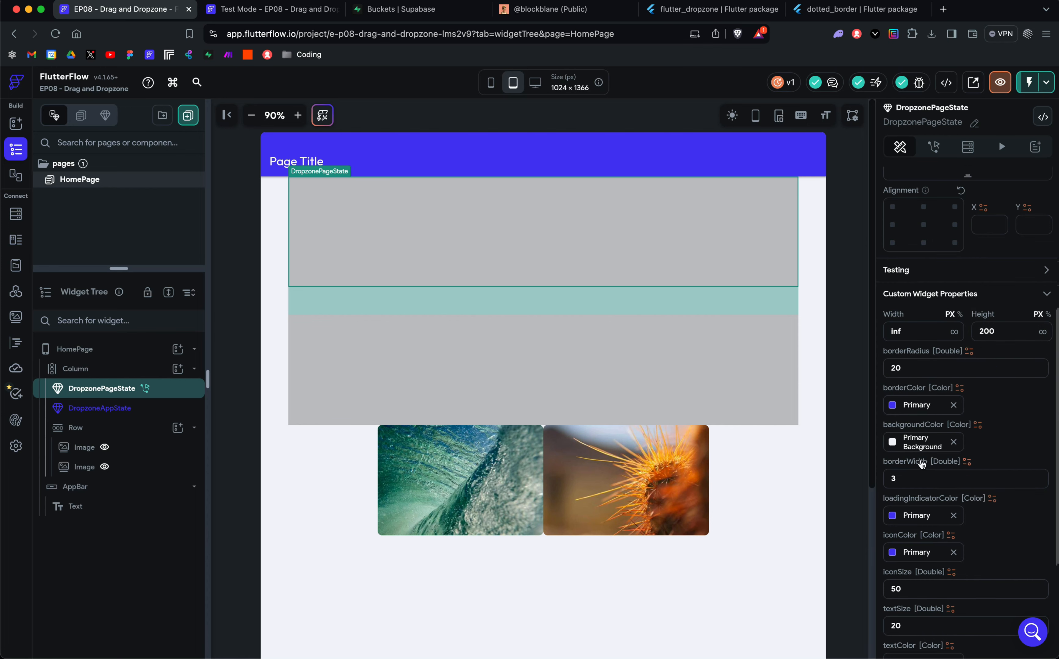
scroll(919, 393, "down", 4)
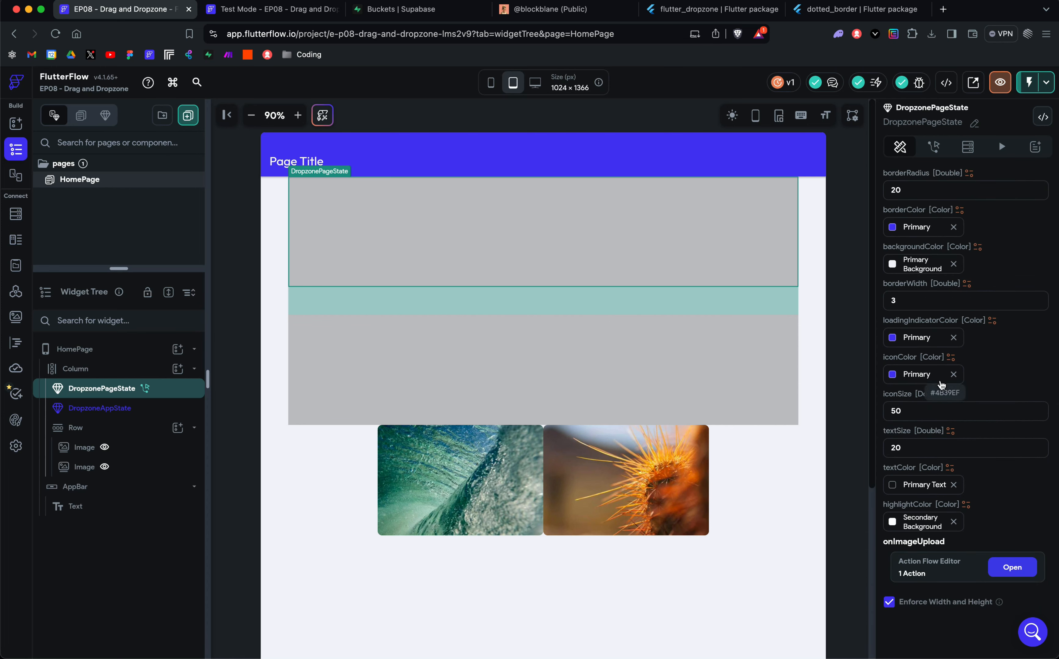
scroll(942, 384, "down", 1)
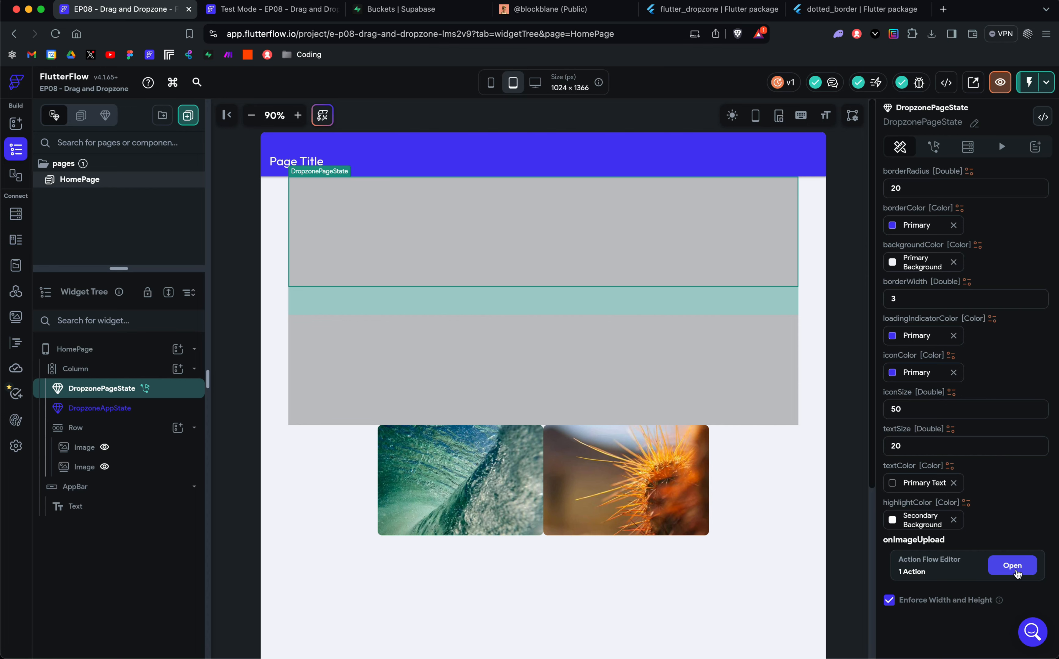
left_click(1016, 570)
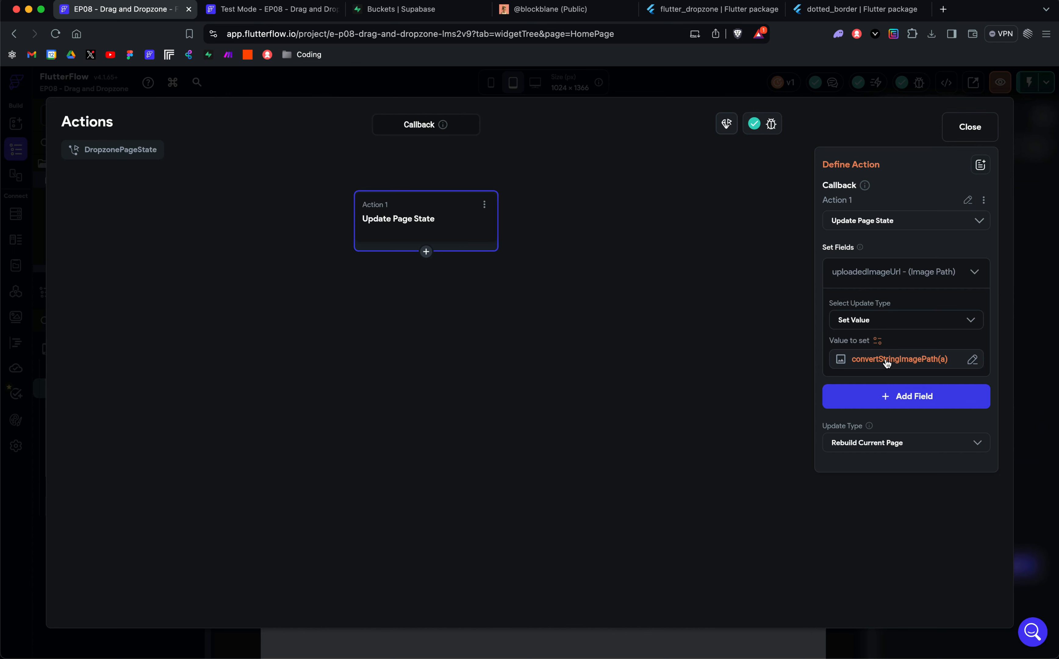
left_click(970, 133)
Step: Inspect the variable supplying the first Image widget's path and cancel without changing it
left_click(494, 477)
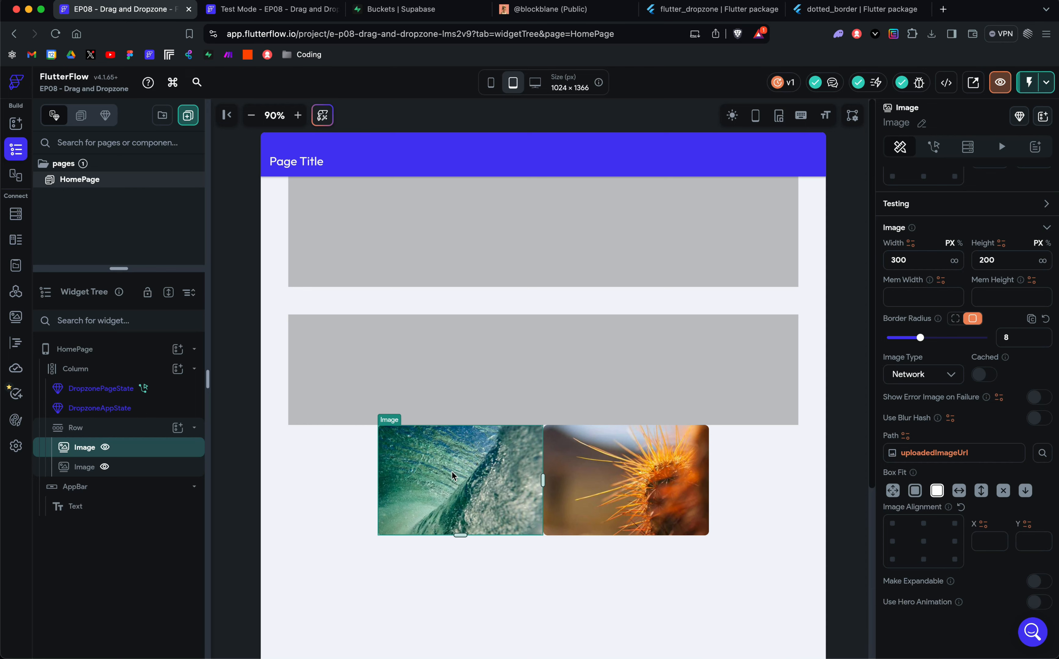
scroll(932, 369, "up", 3)
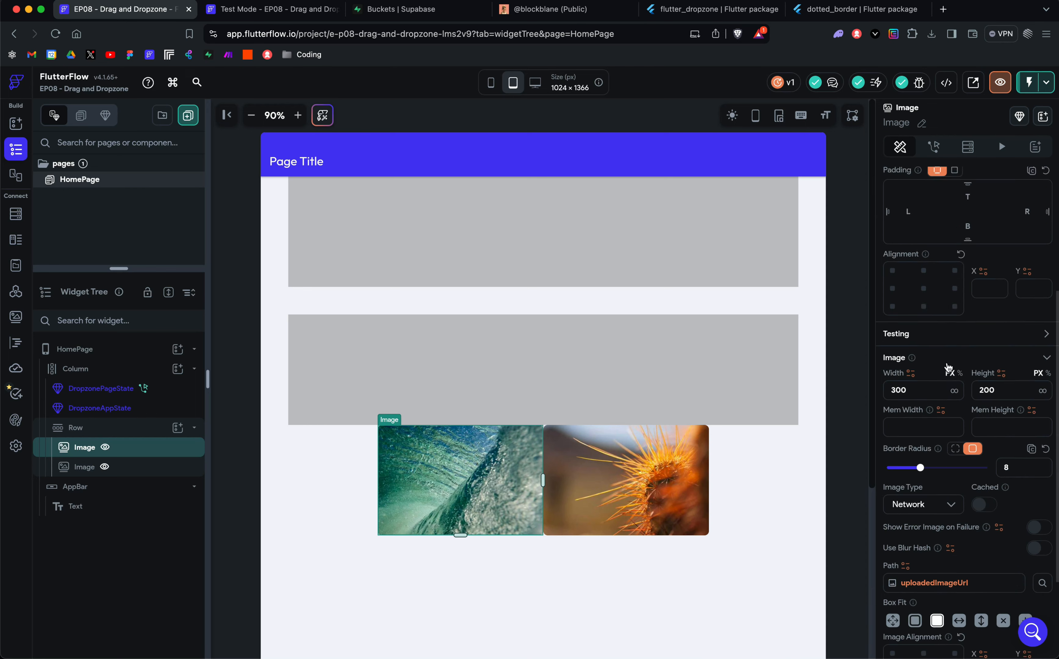
scroll(945, 392, "down", 3)
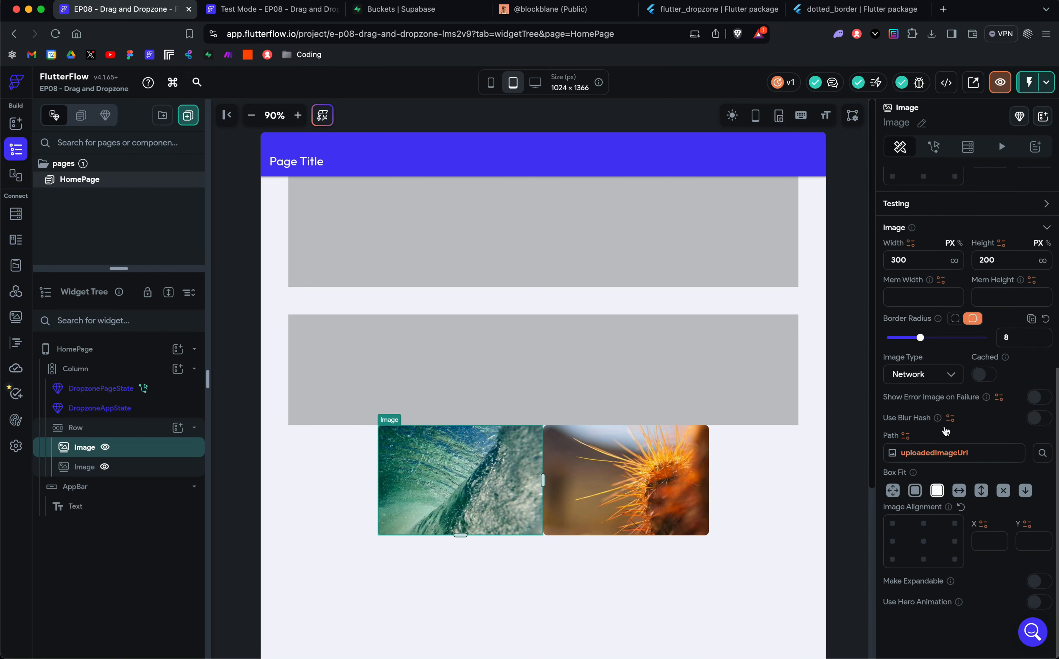
left_click(918, 457)
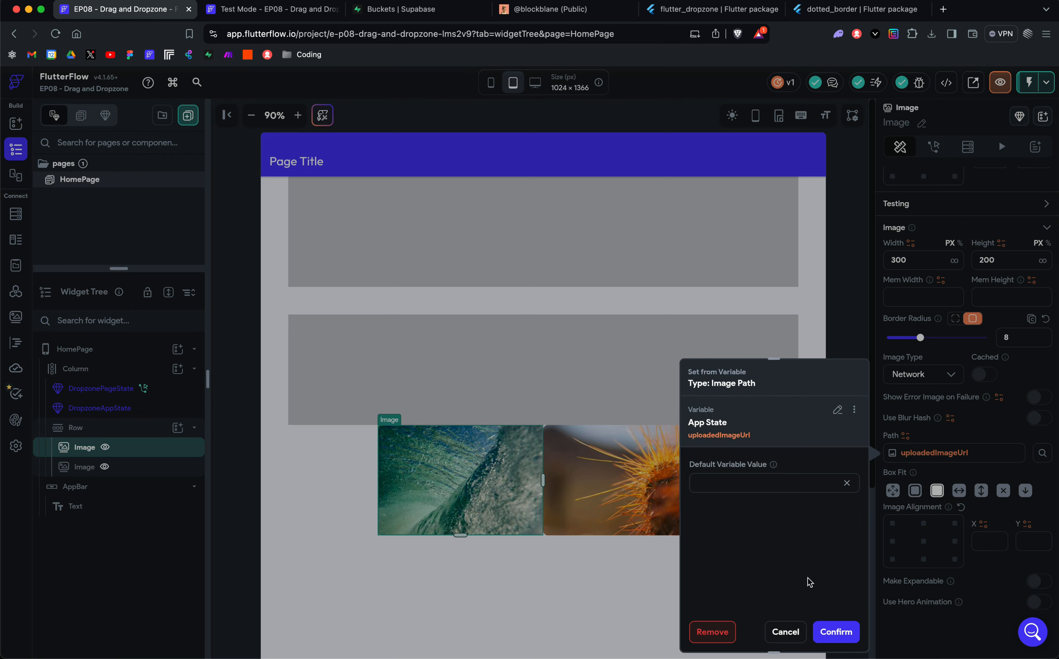
left_click(785, 632)
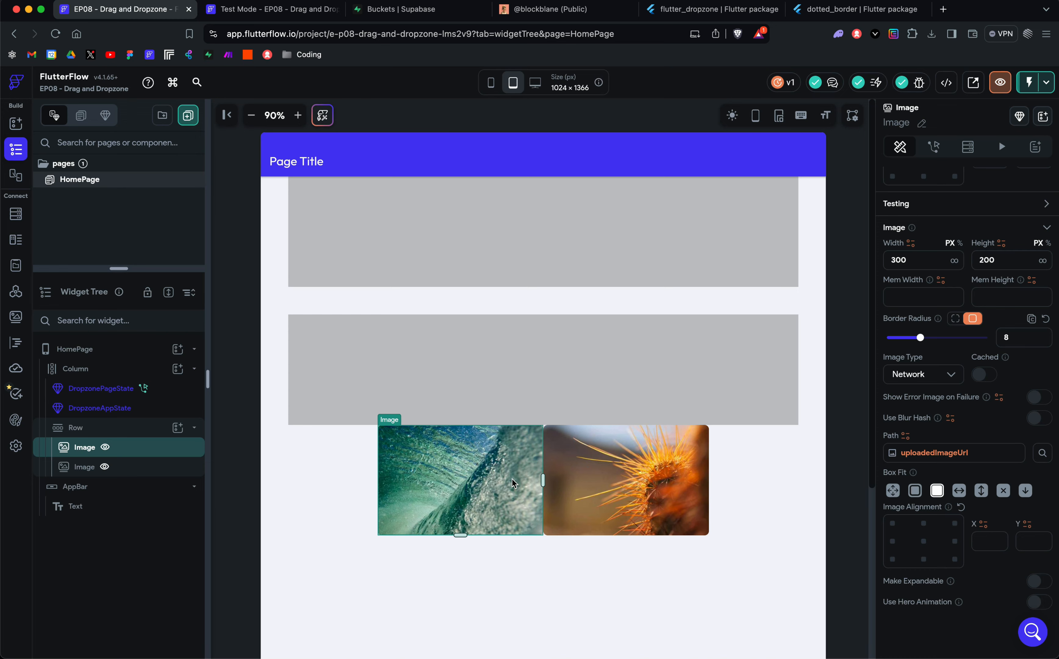
Step: Inspect the convertStringImagePath function and its imageUrlString argument in DropzonePageState's onImageUpload action, and close the action editor unchanged
left_click(414, 213)
scroll(1008, 579, "down", 5)
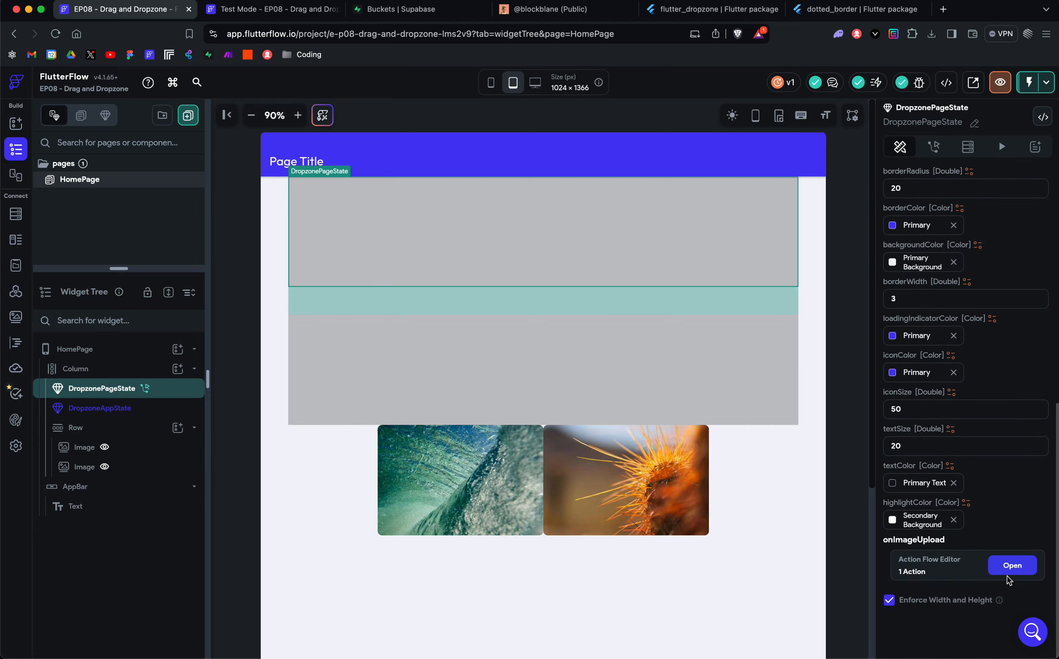
left_click(1009, 577)
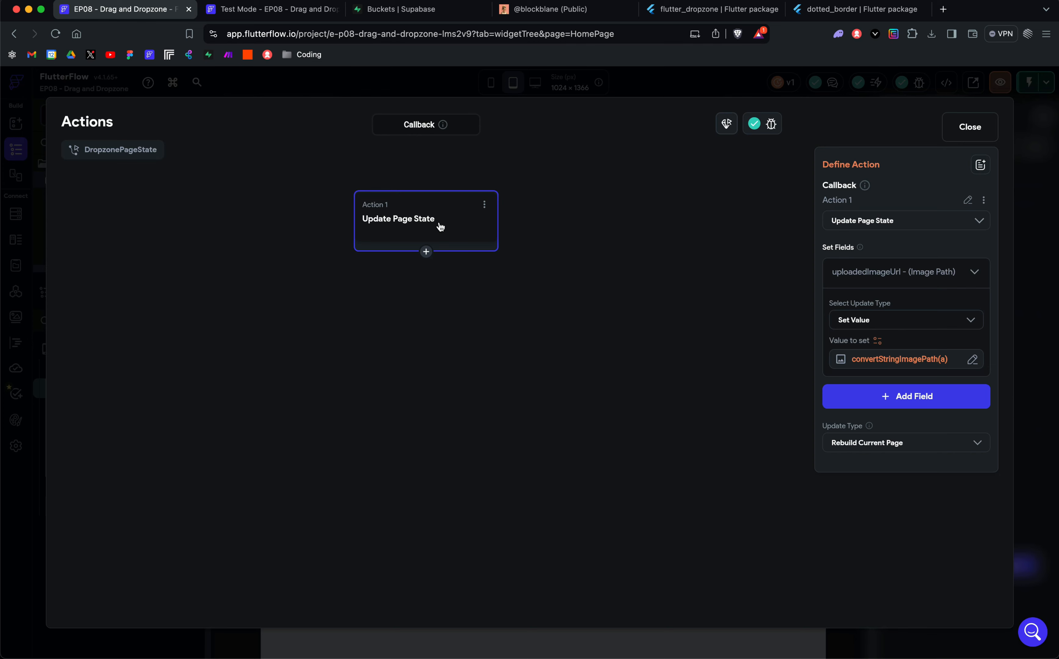
left_click(878, 341)
scroll(724, 466, "down", 3)
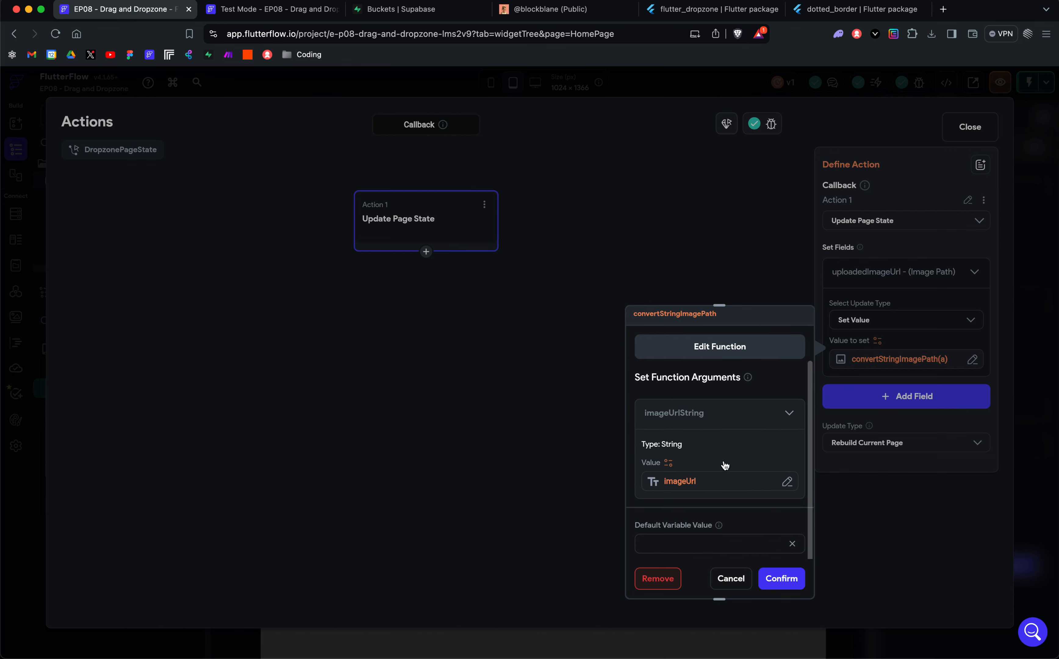
left_click(743, 579)
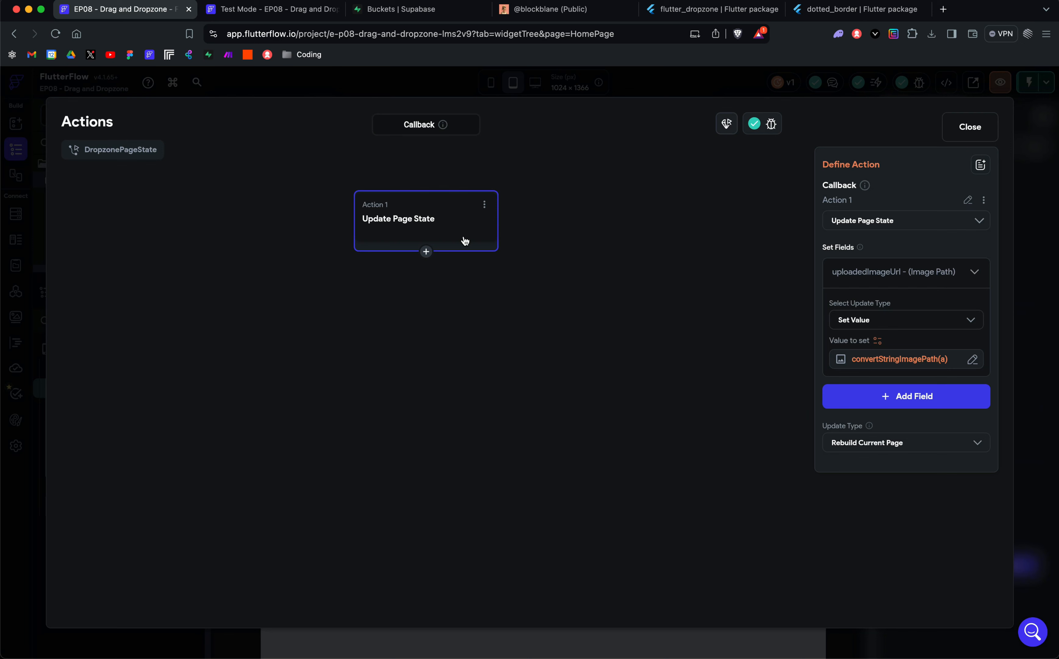
left_click(881, 341)
scroll(768, 424, "down", 2)
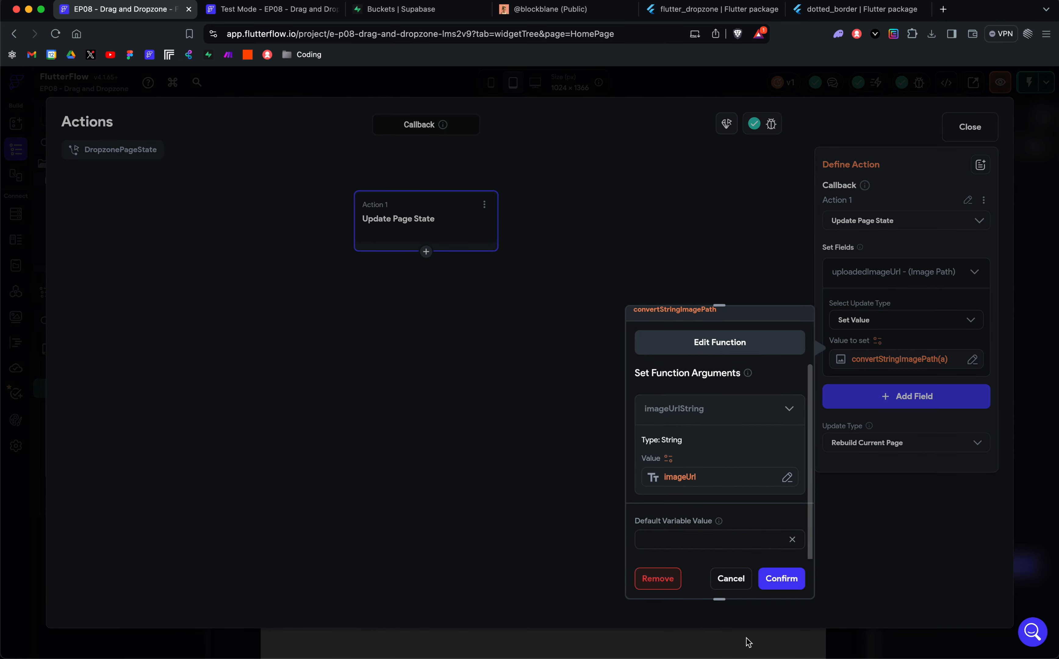
left_click(731, 578)
left_click(970, 127)
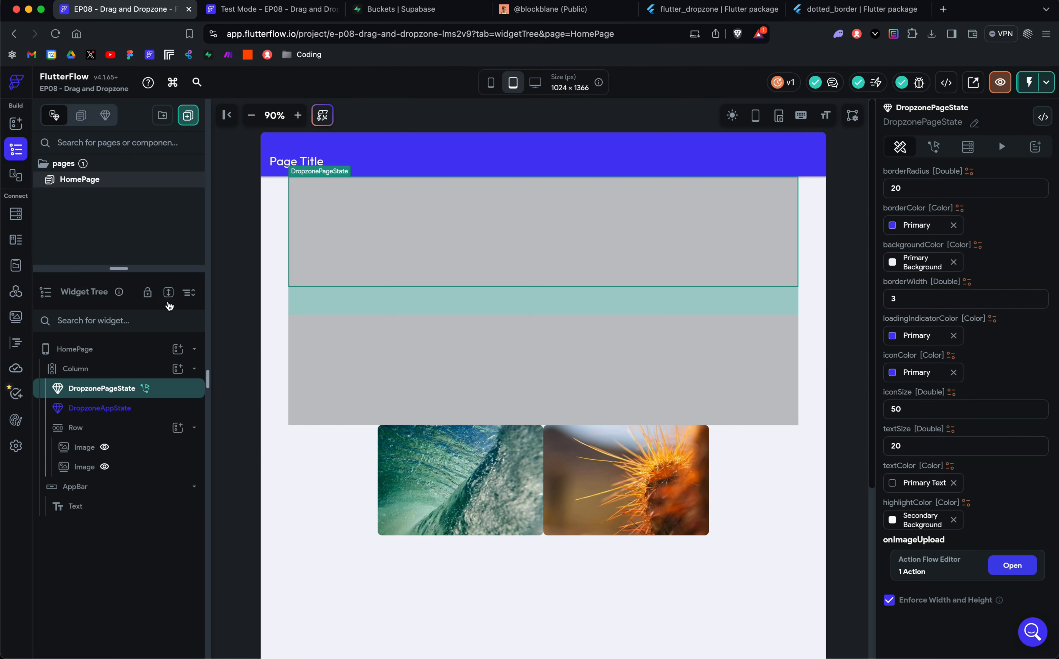
Step: Compare HomePage's uploadedImageUrl page state variable with the uploadedImageUrl variable in App State, and return to HomePage
left_click(88, 349)
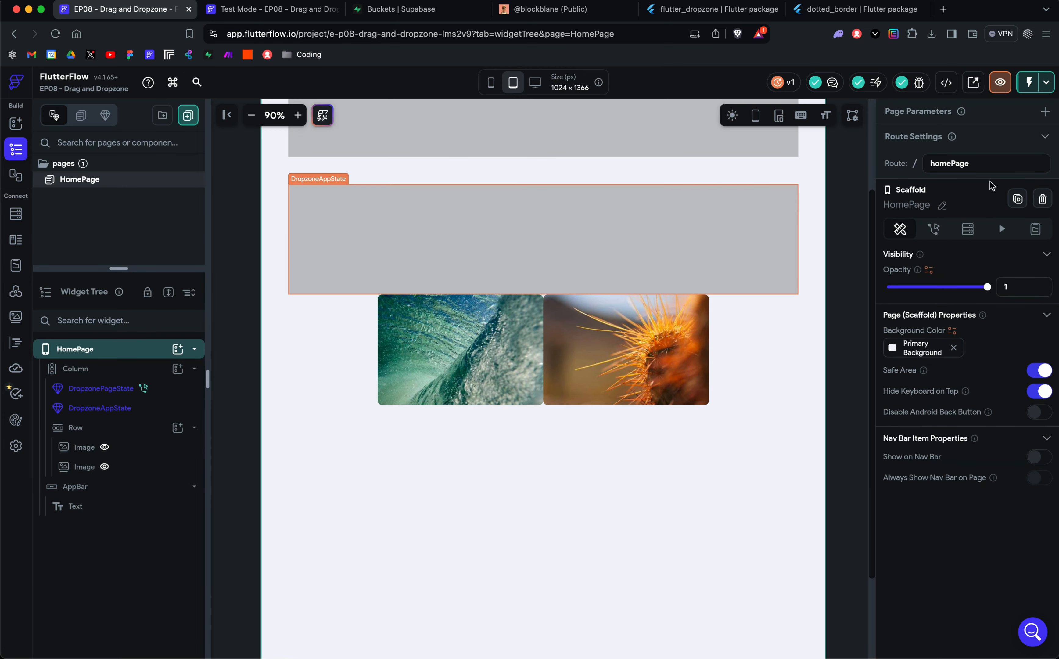
left_click(1035, 229)
left_click(944, 287)
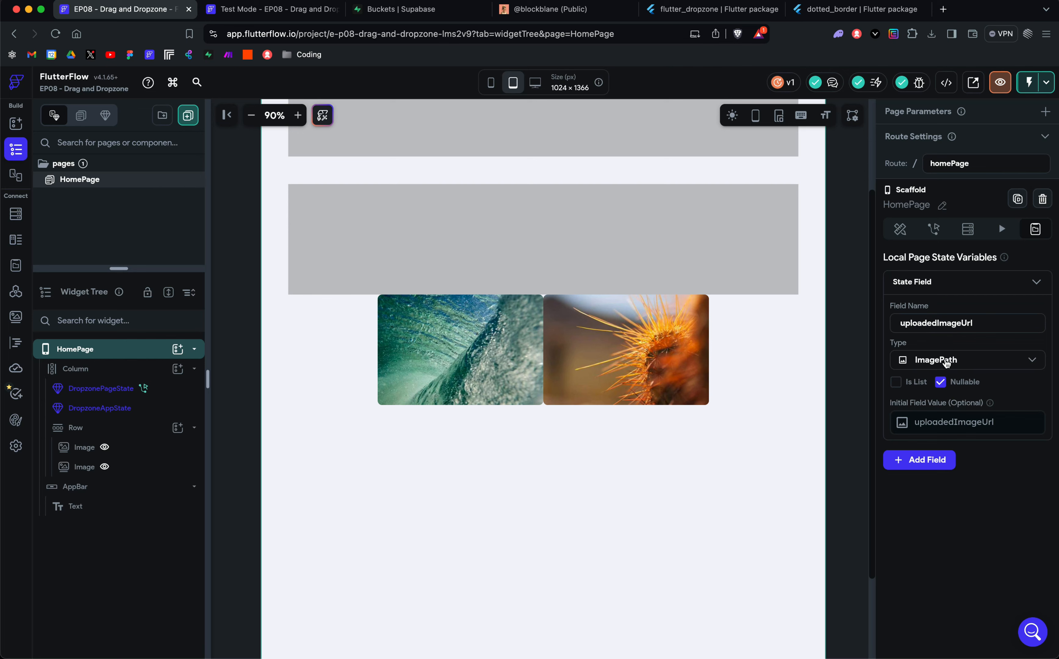
scroll(752, 392, "up", 2)
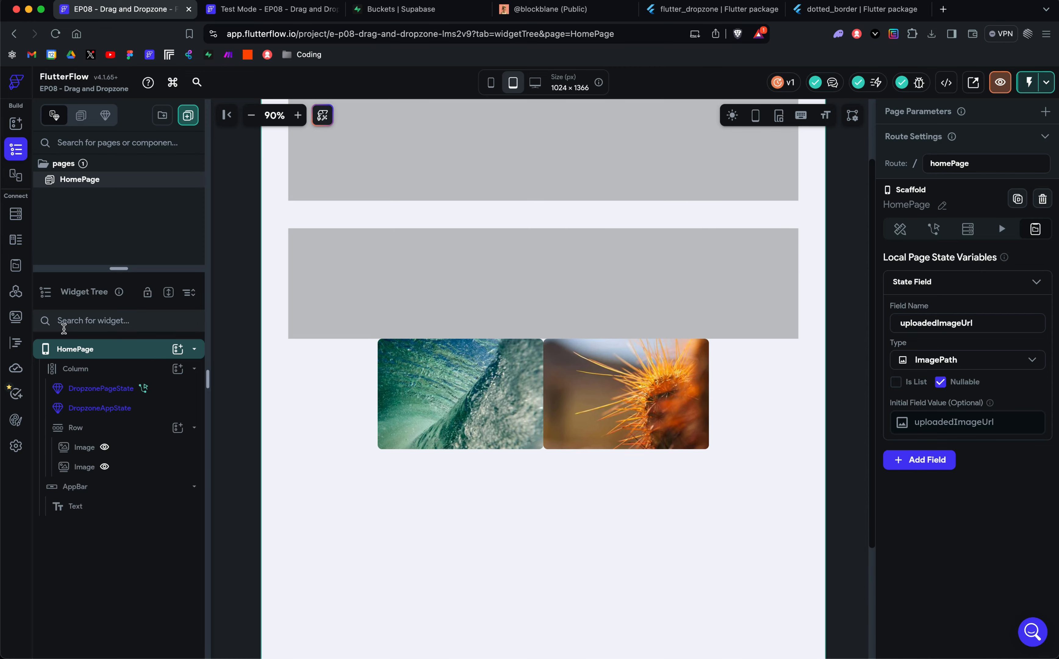
left_click(16, 266)
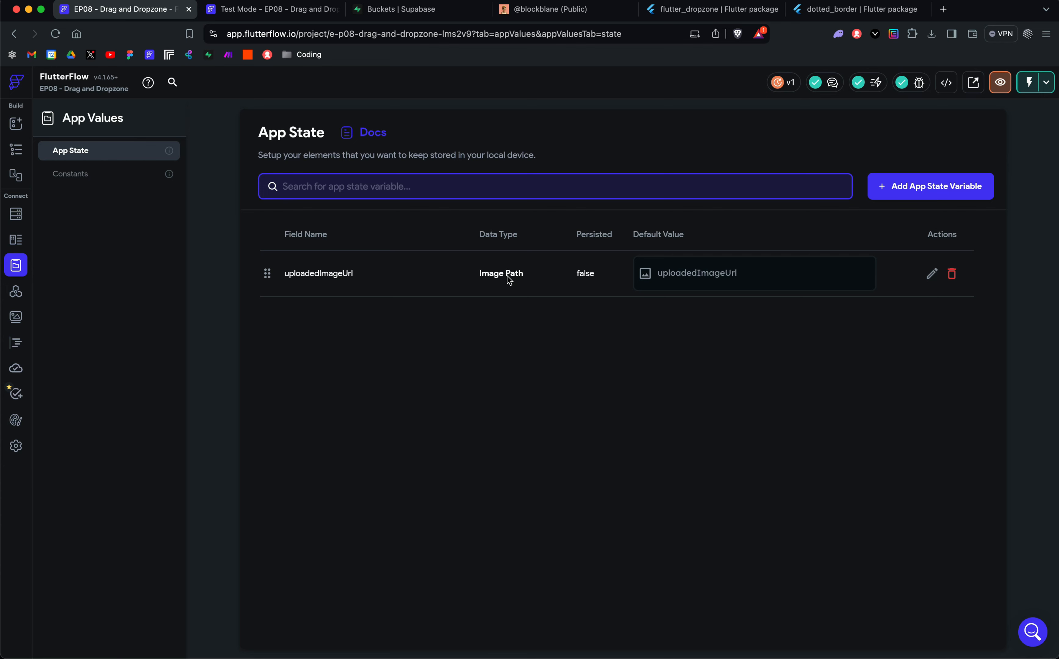
left_click(15, 152)
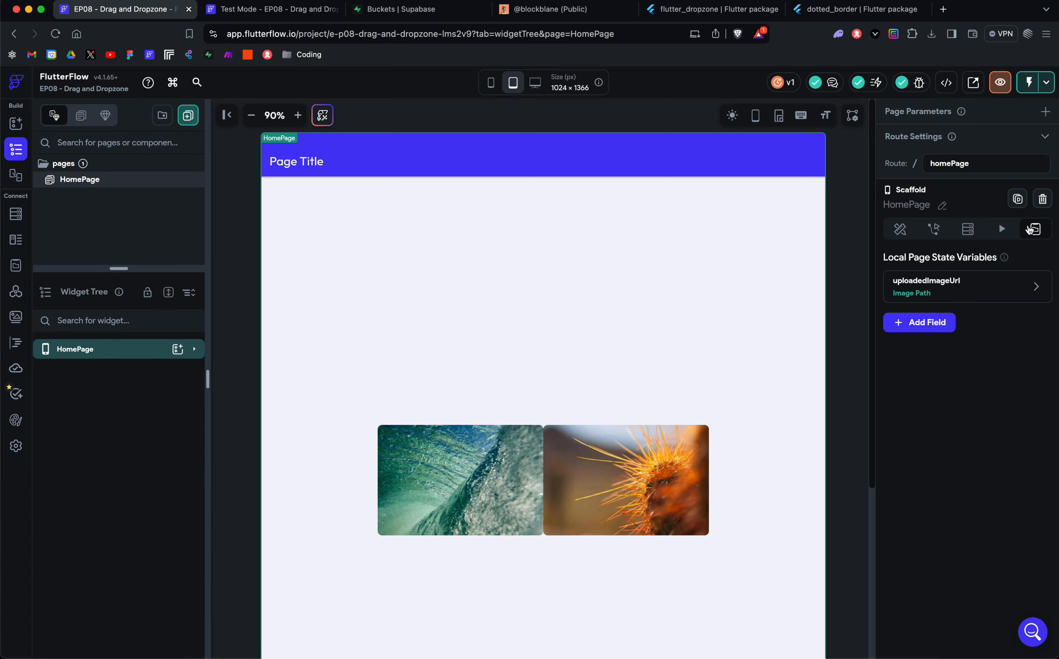
Step: Check the settings of HomePage's uploadedImageUrl state variable and view the code of the convertStringImagePath custom function
left_click(954, 297)
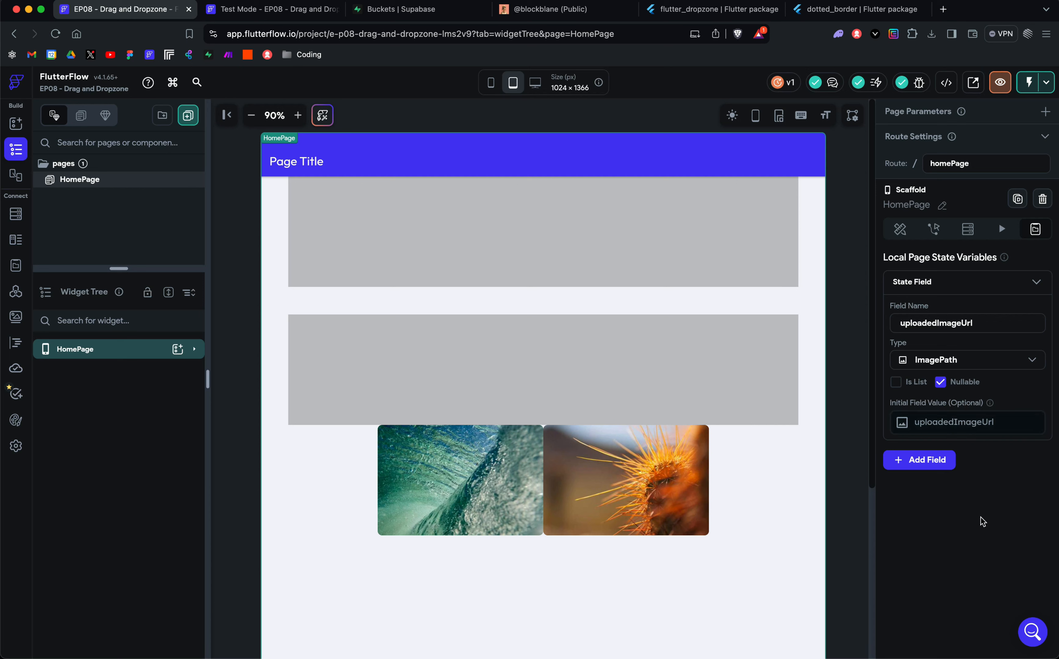
left_click(970, 290)
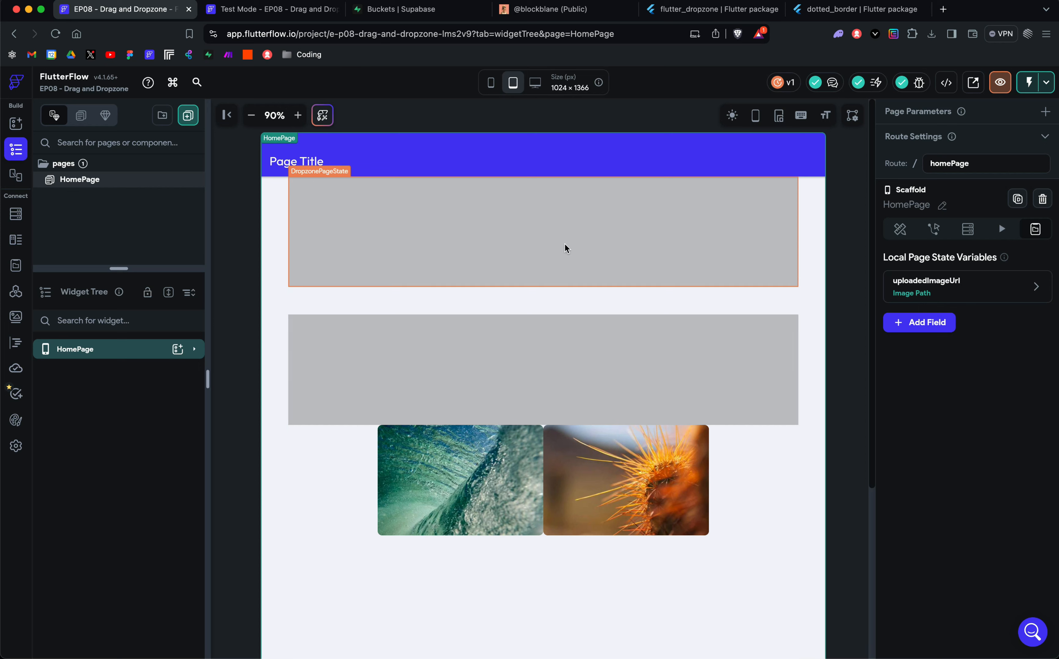
left_click(14, 297)
left_click(16, 343)
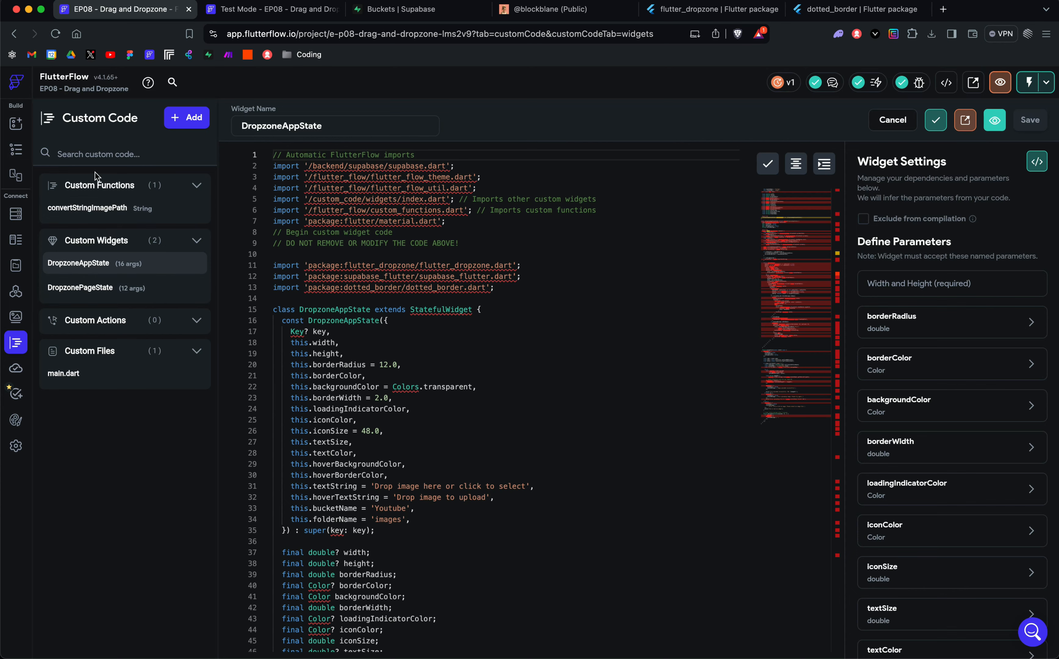
left_click(93, 209)
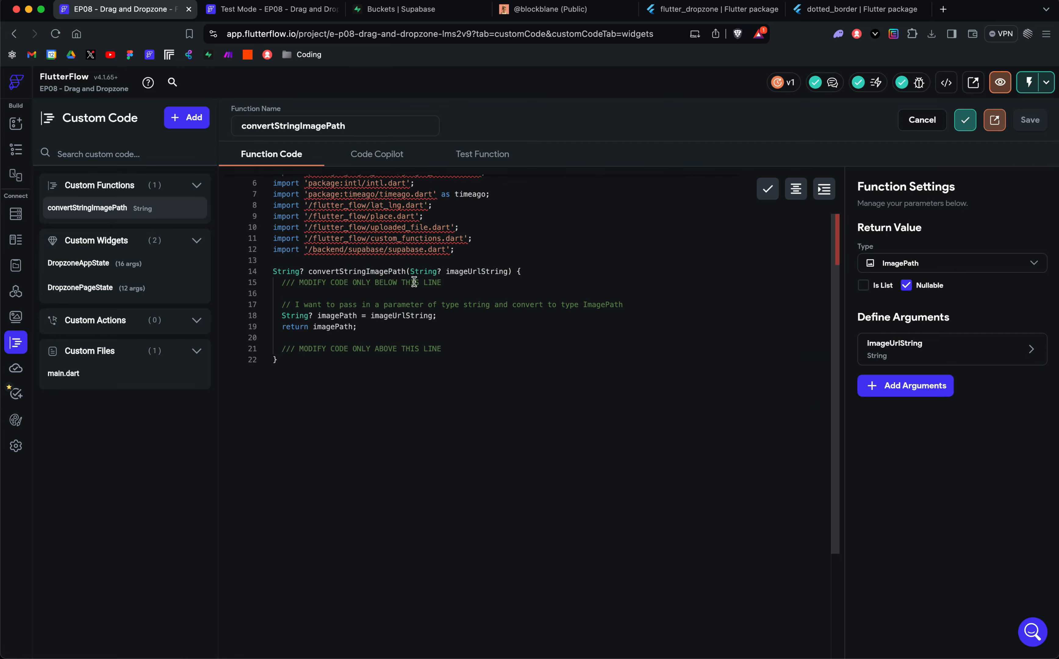
scroll(414, 281, "down", 1)
scroll(419, 313, "up", 2)
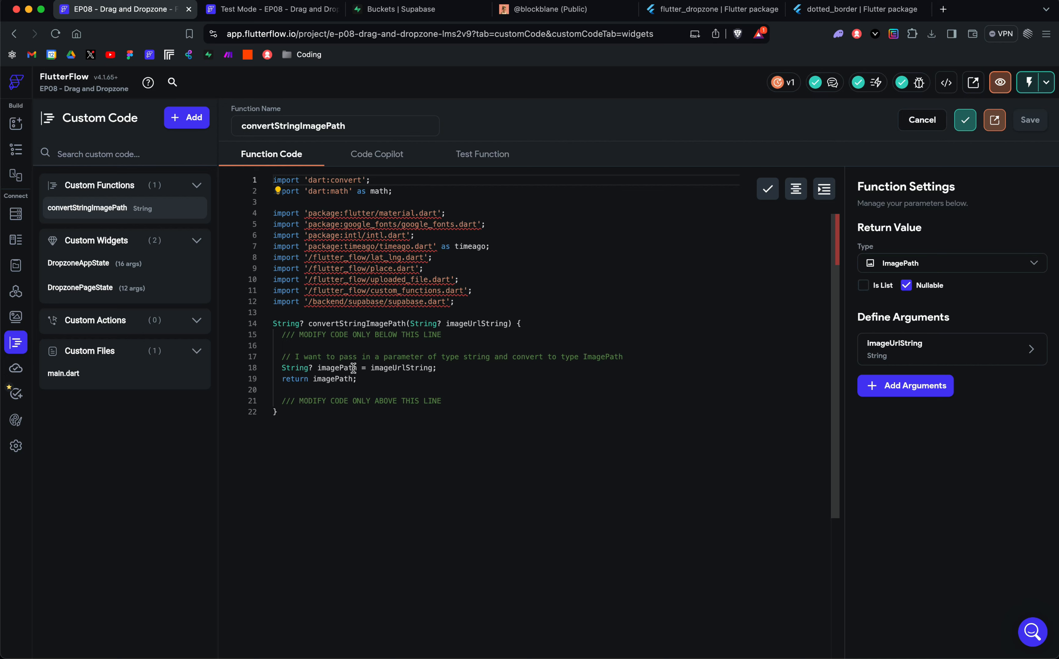
Step: Examine how convertStringImagePath uses imageUrlString in its code and how that argument is defined
double_click(371, 368)
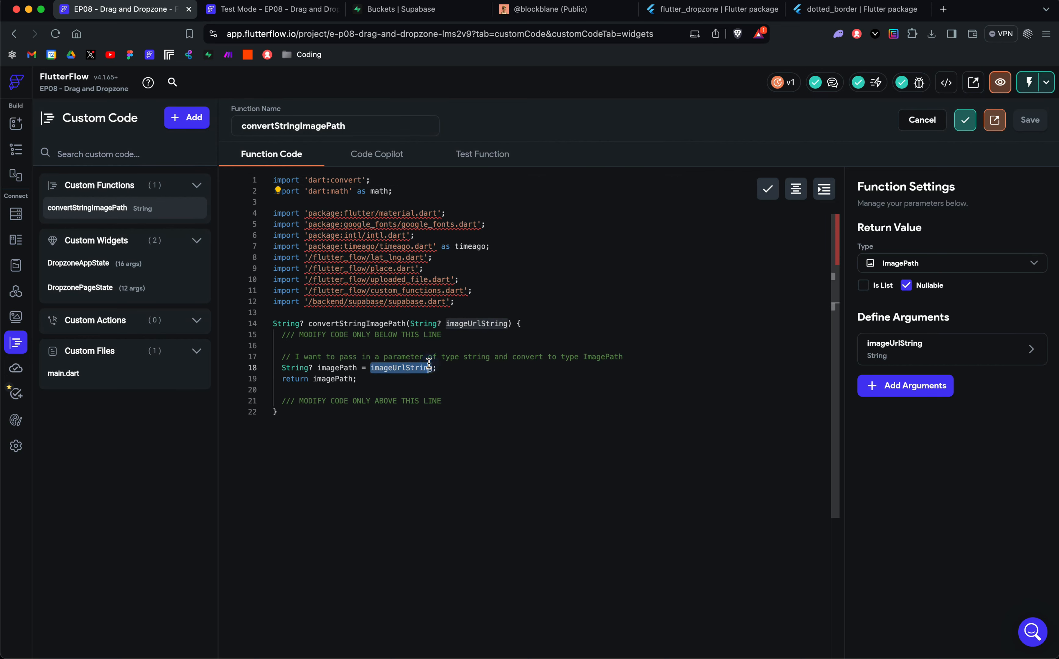
left_click(466, 366)
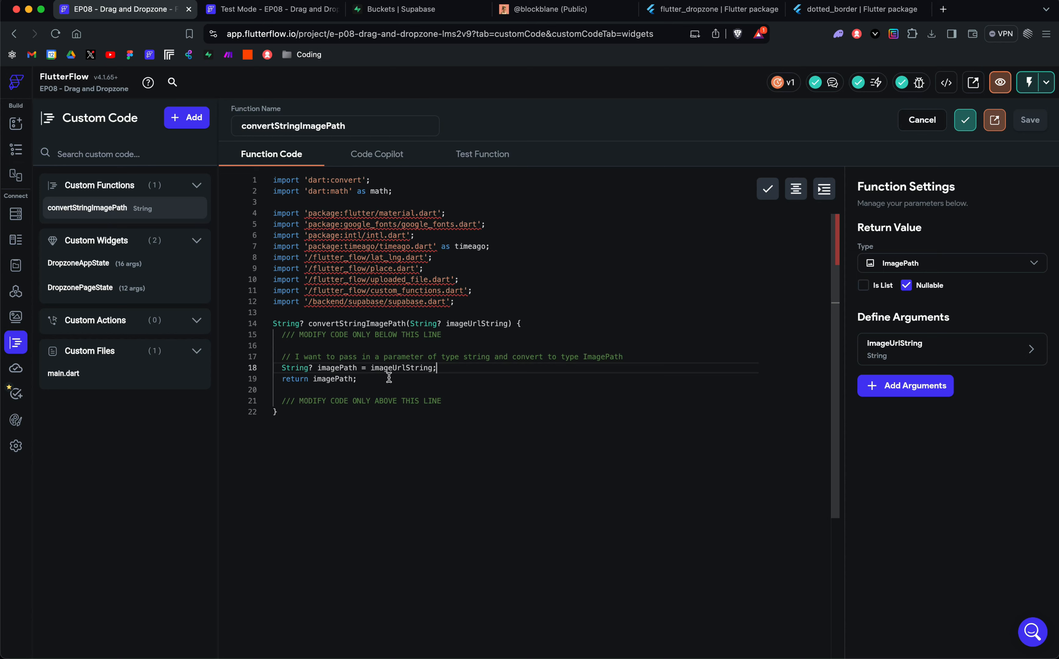
left_click(900, 347)
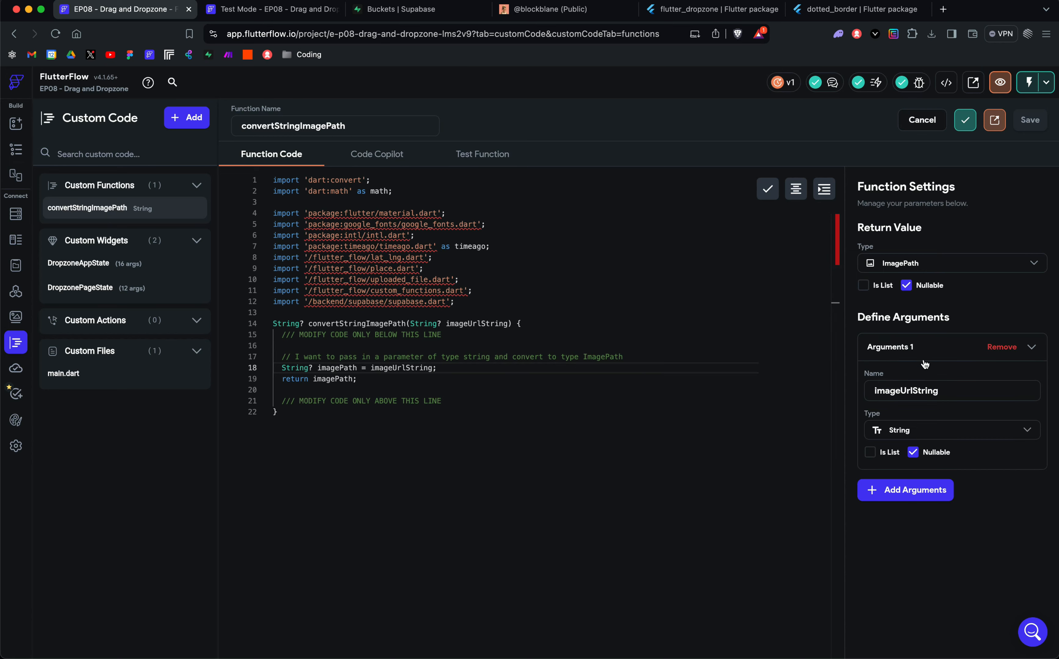
left_click(918, 344)
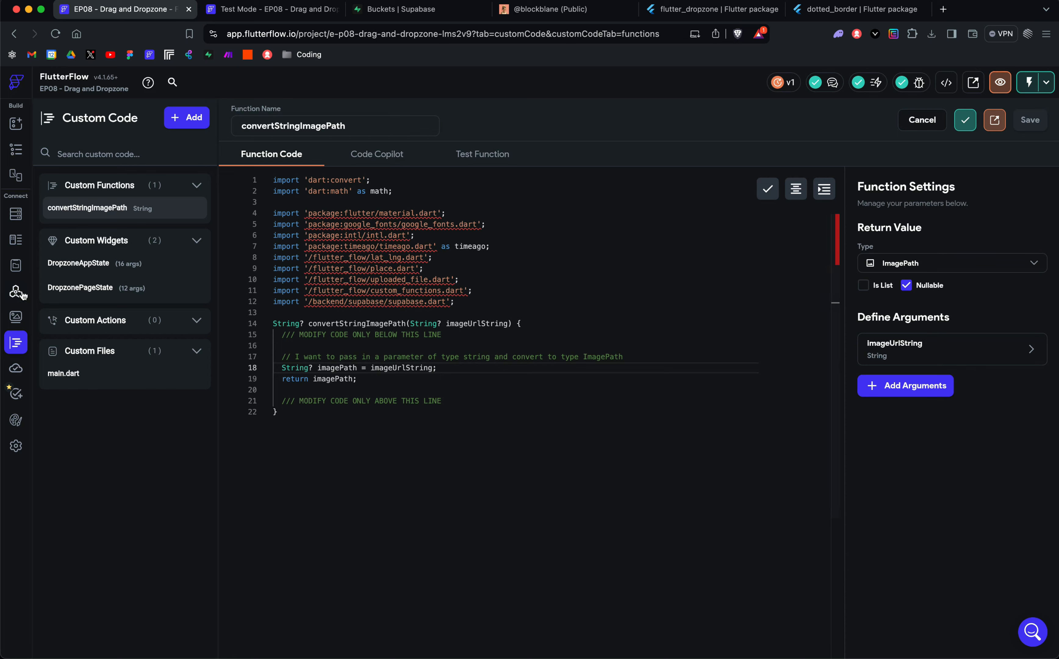
Step: Return to HomePage and inspect the convertStringImagePath value in DropzonePageState's onImageUpload action
left_click(16, 150)
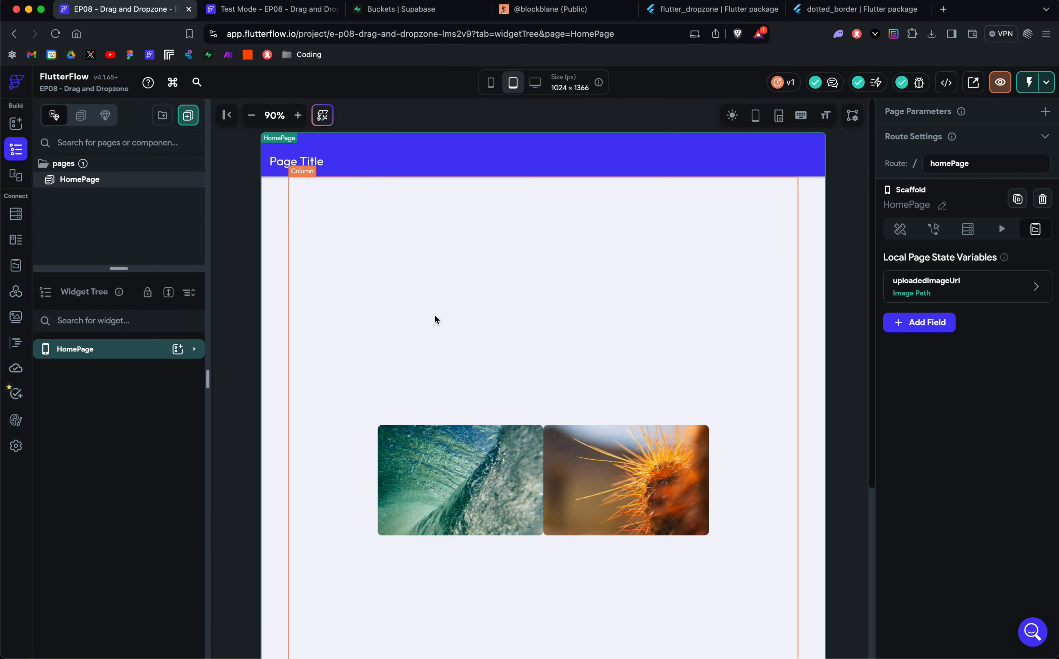
left_click(440, 239)
scroll(995, 430, "down", 10)
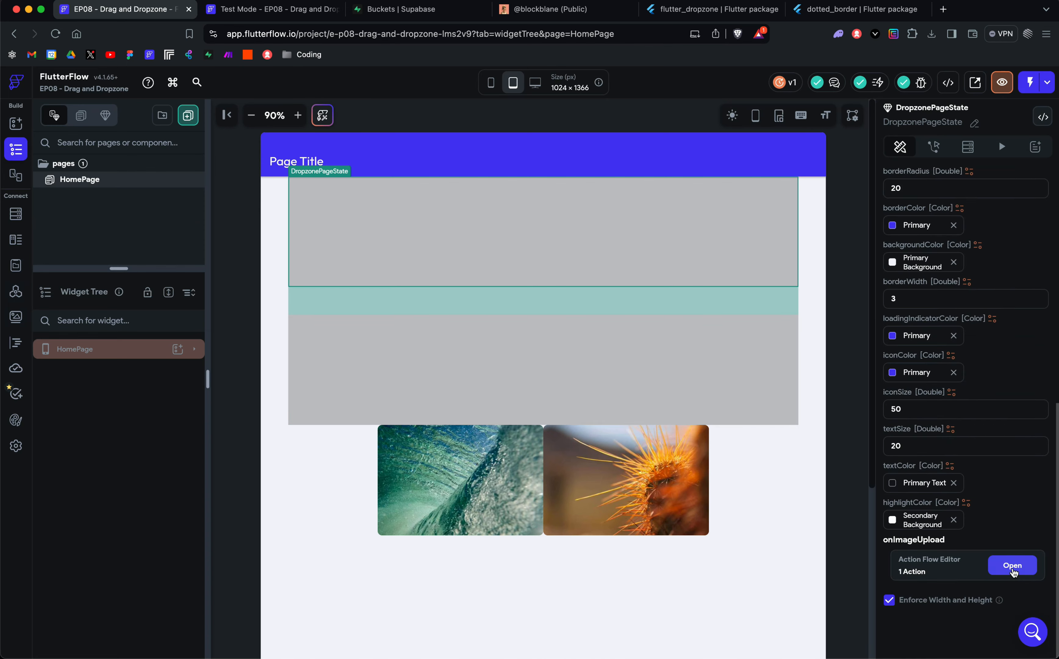
left_click(1013, 565)
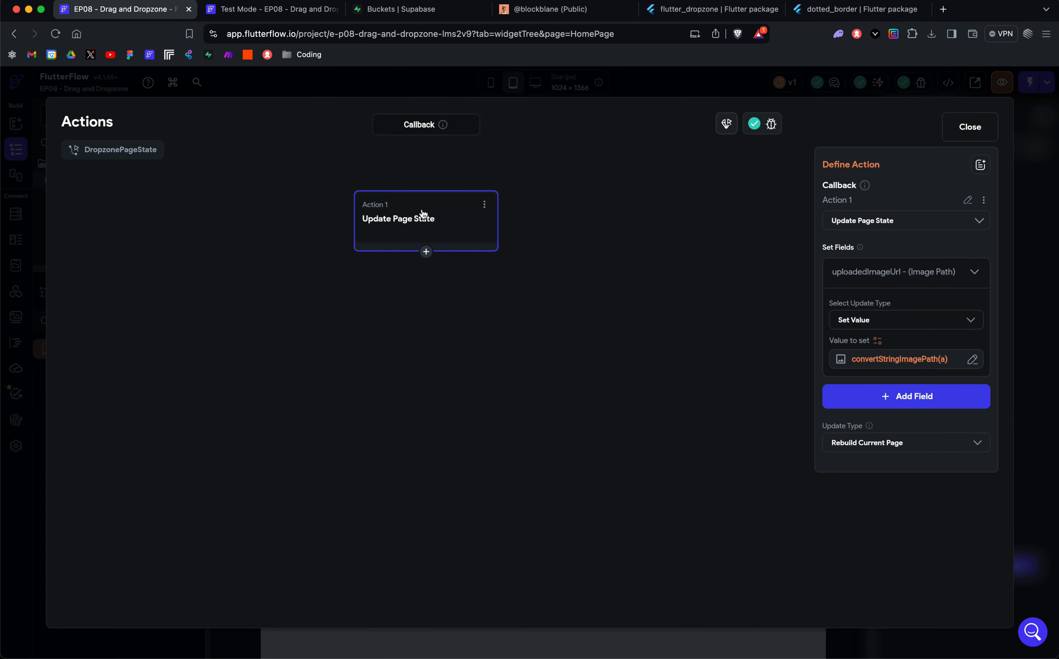
left_click(875, 344)
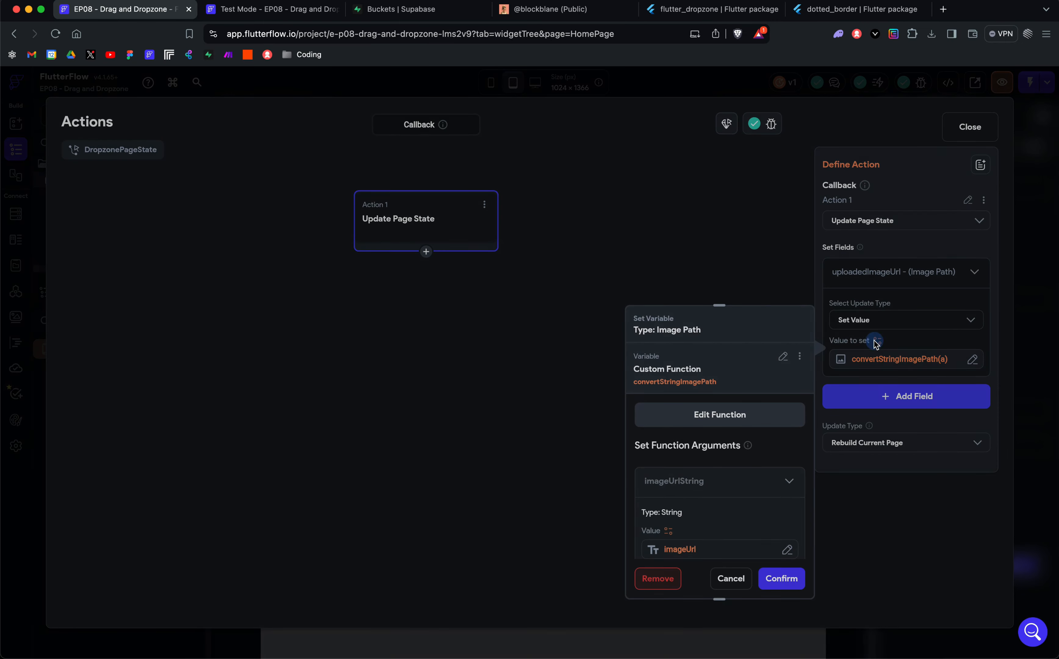
scroll(752, 425, "down", 3)
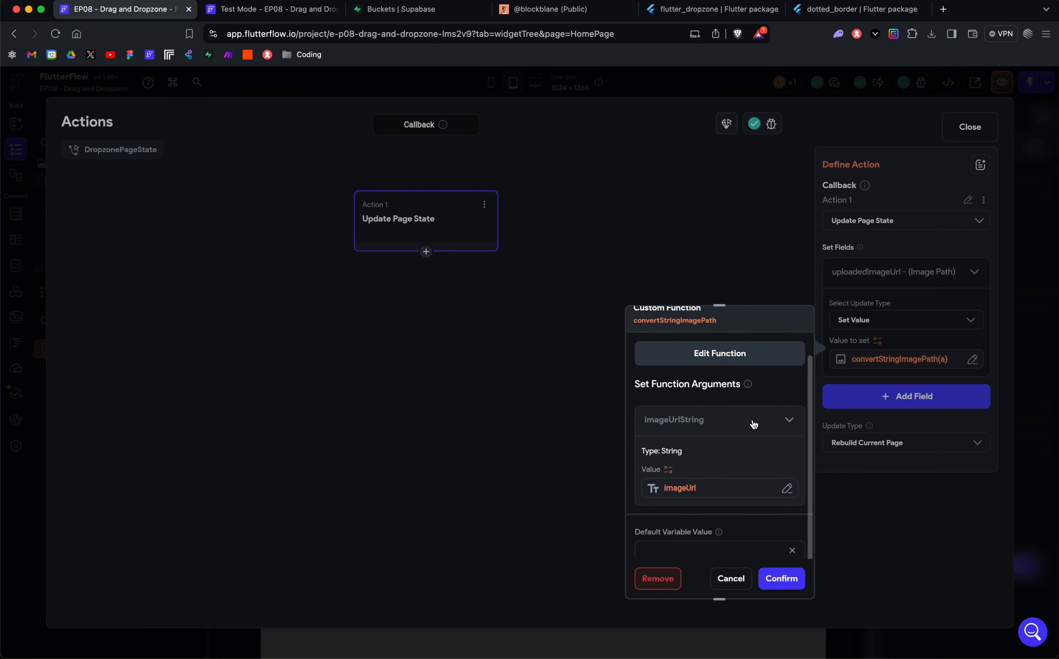
scroll(759, 417, "up", 3)
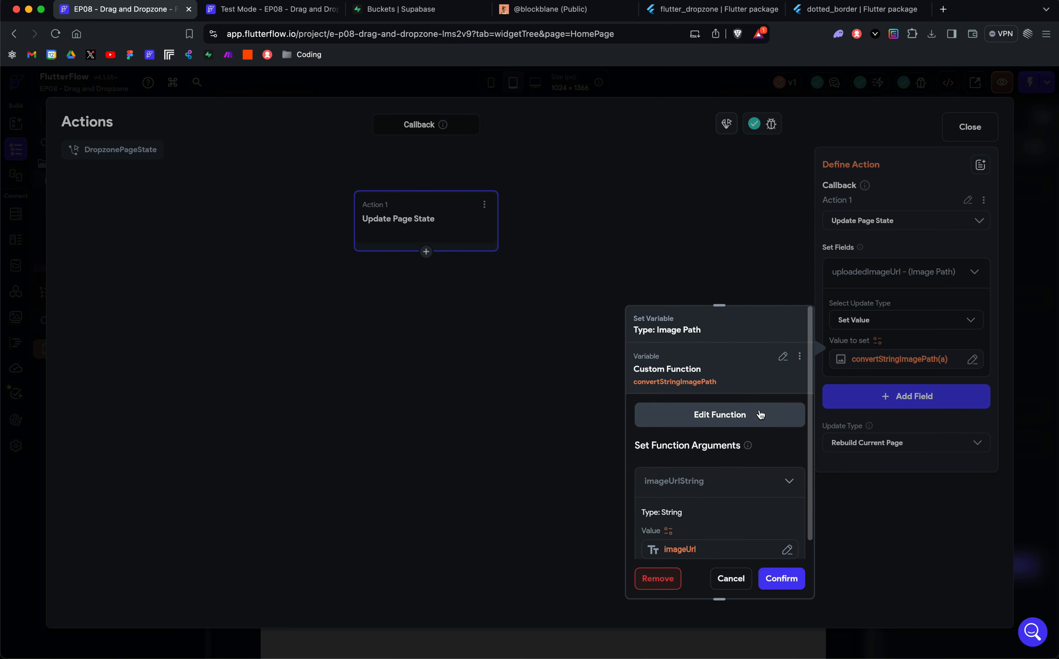
Step: Check the callback parameters offered as a direct source for the Image Path value, and leave the current function selected
left_click(779, 357)
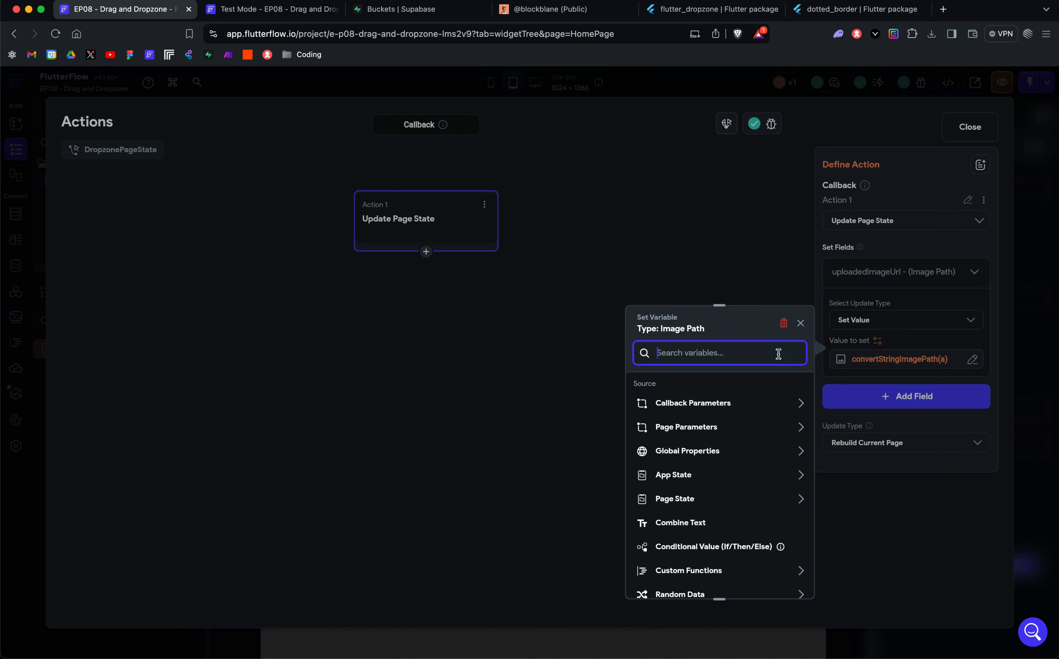
left_click(710, 403)
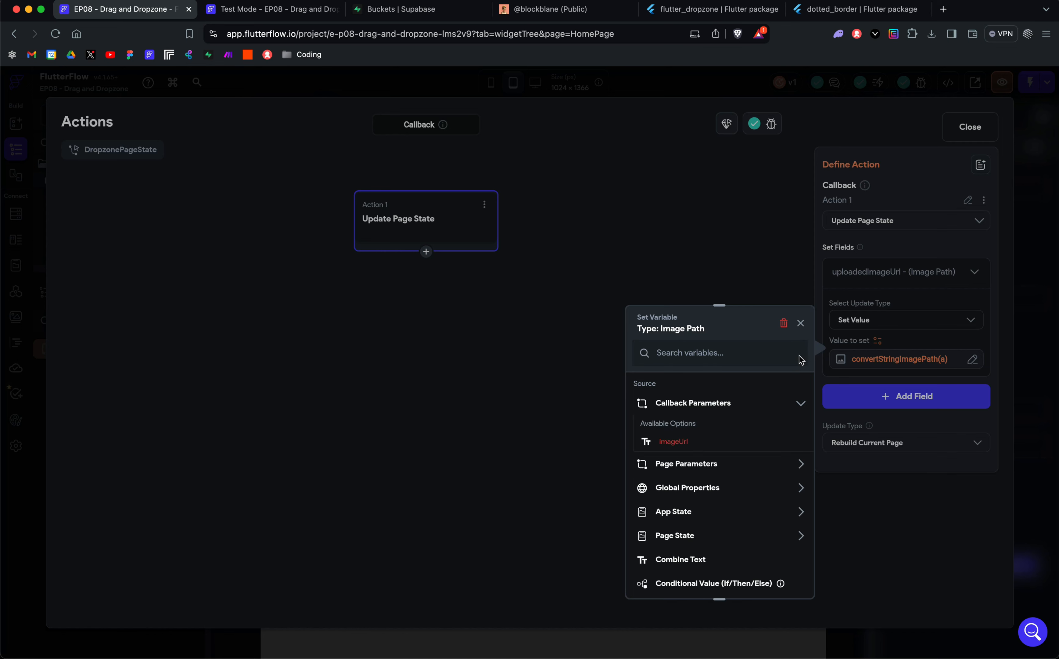
left_click(802, 325)
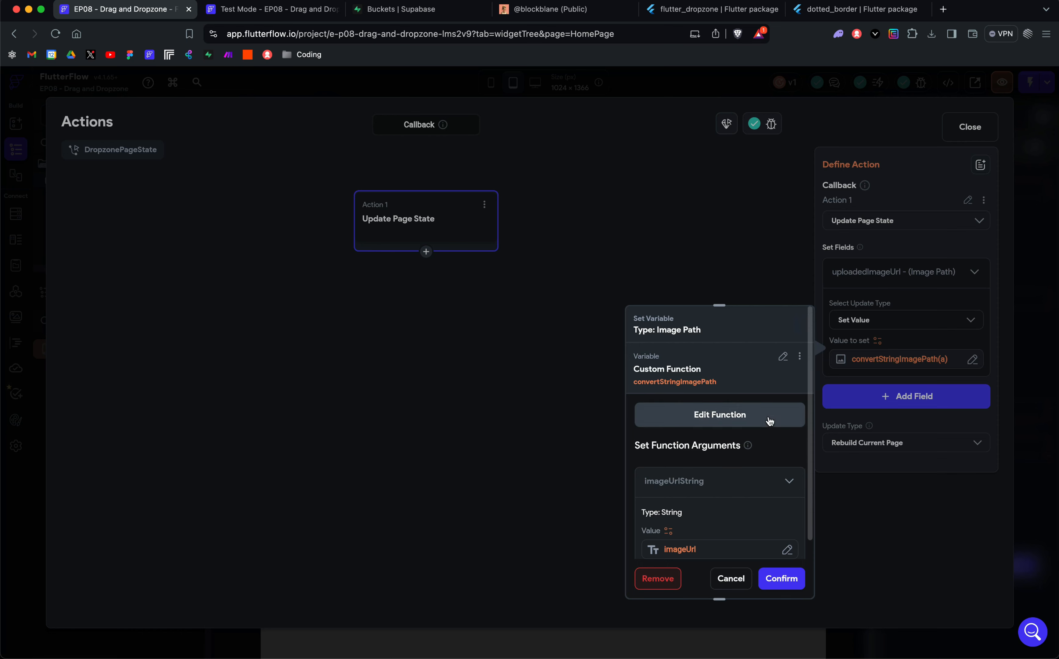
Step: Inspect the callback parameter supplying the function's imageUrlString argument, cancel without changing it, and close the action editor
scroll(766, 416, "down", 2)
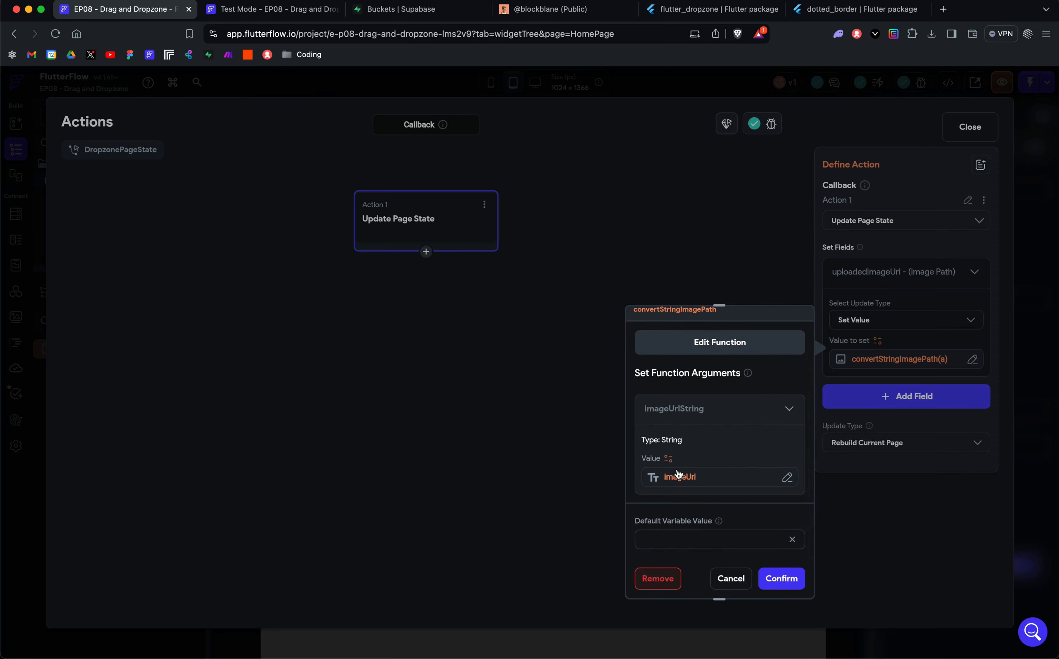
scroll(699, 486, "up", 2)
scroll(700, 489, "down", 2)
scroll(700, 488, "up", 2)
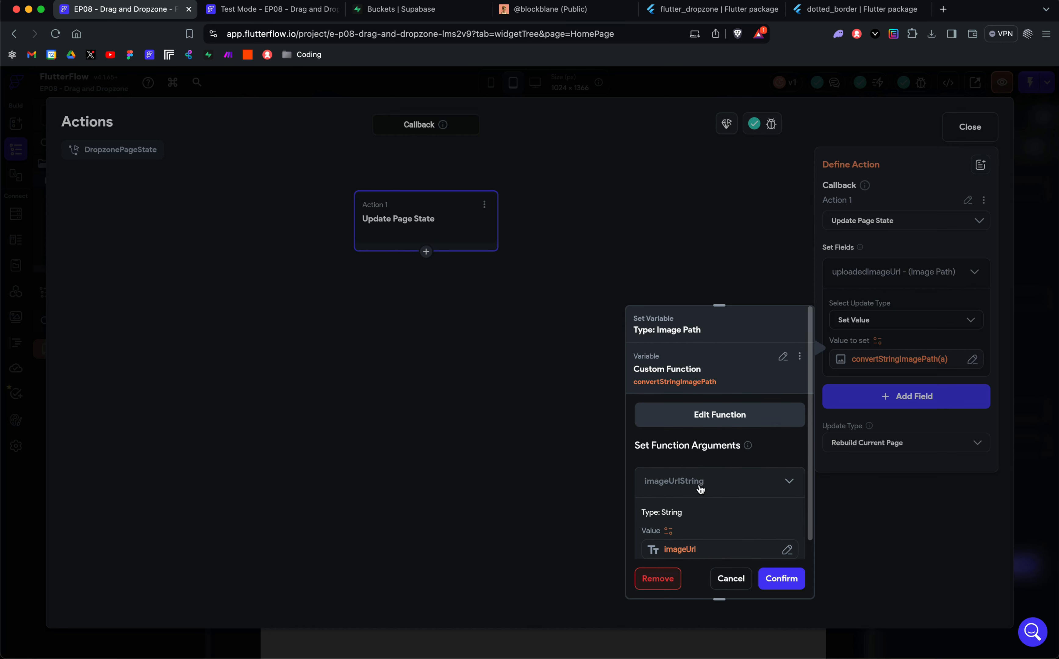
scroll(668, 501, "down", 2)
scroll(690, 463, "up", 1)
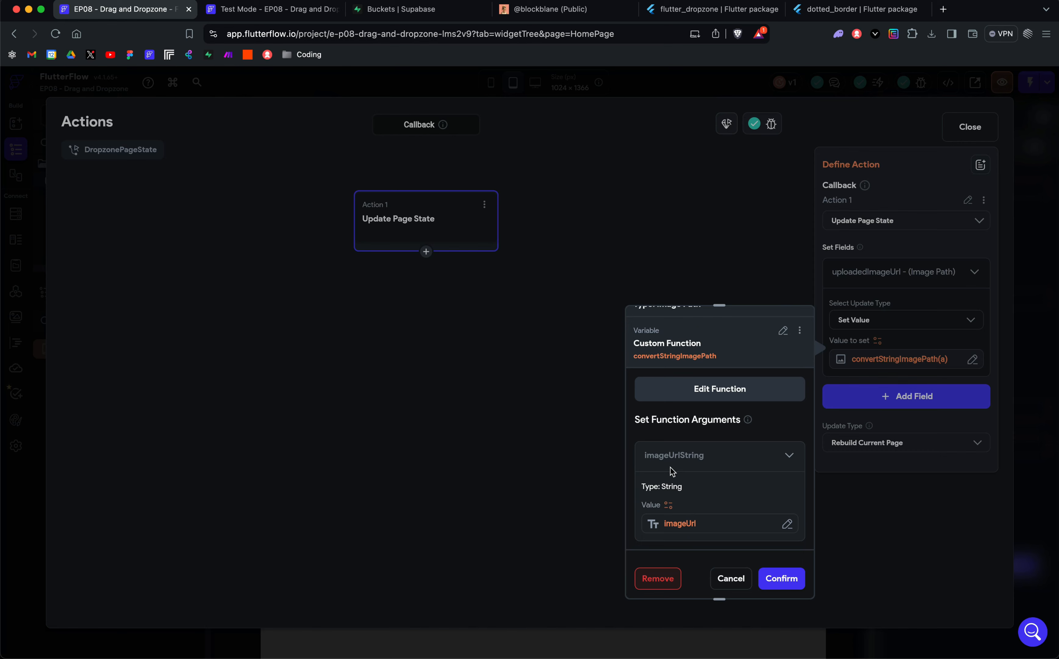
scroll(700, 467, "down", 2)
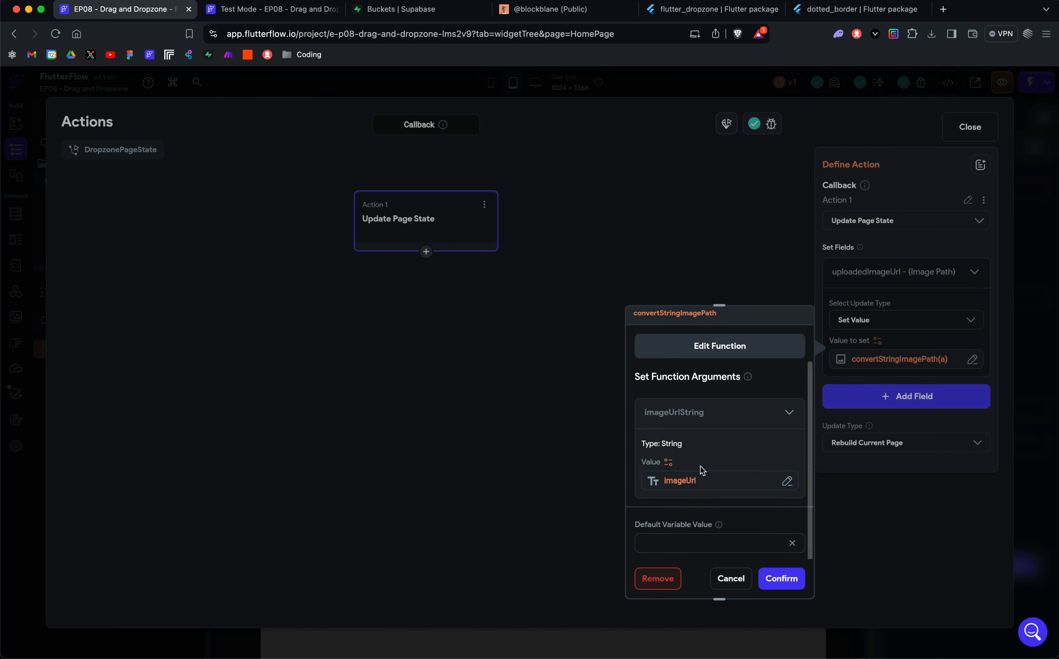
left_click(670, 458)
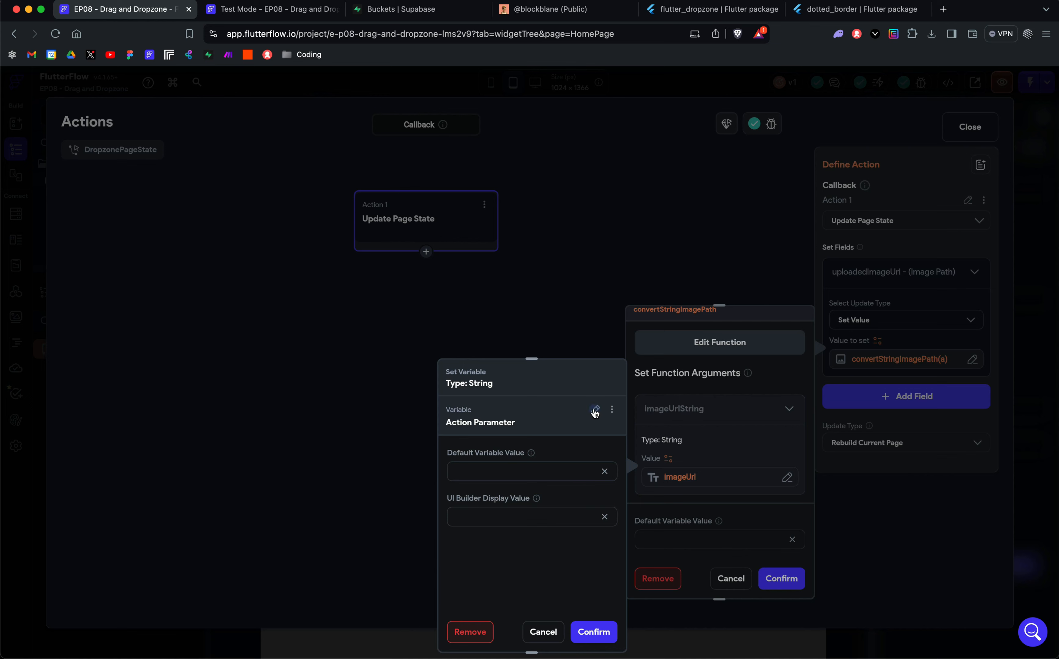
left_click(595, 410)
left_click(520, 456)
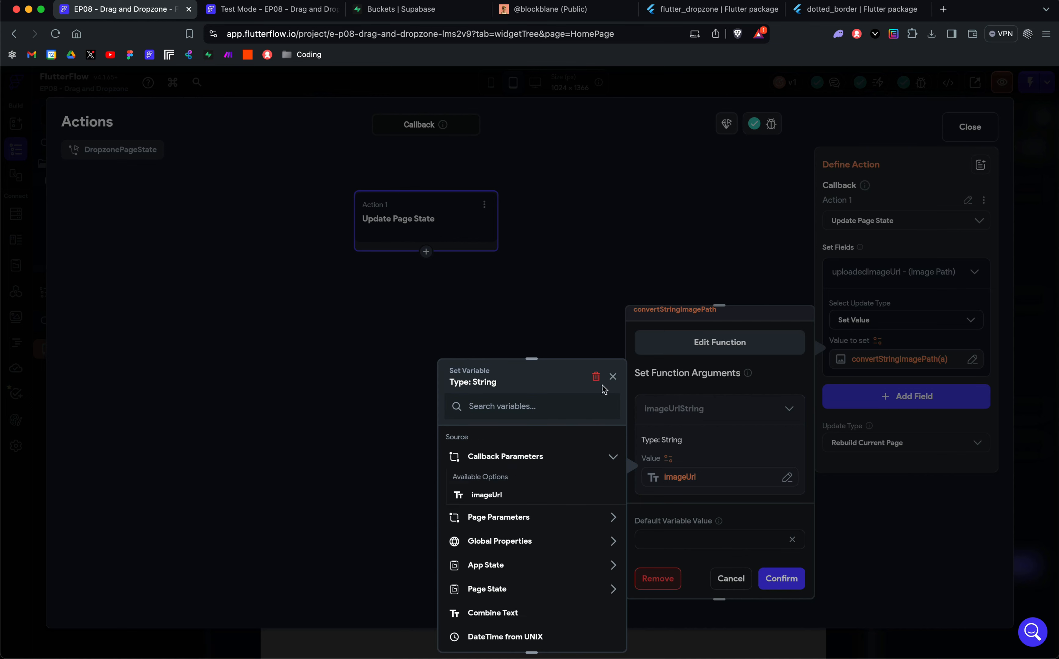
left_click(613, 377)
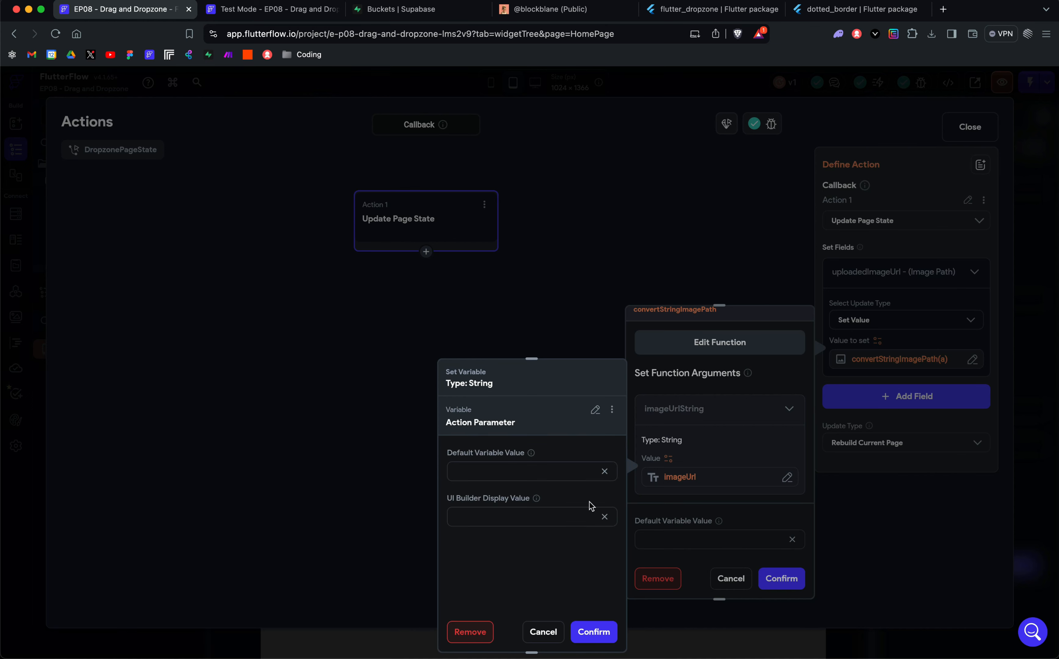
left_click(541, 635)
left_click(728, 582)
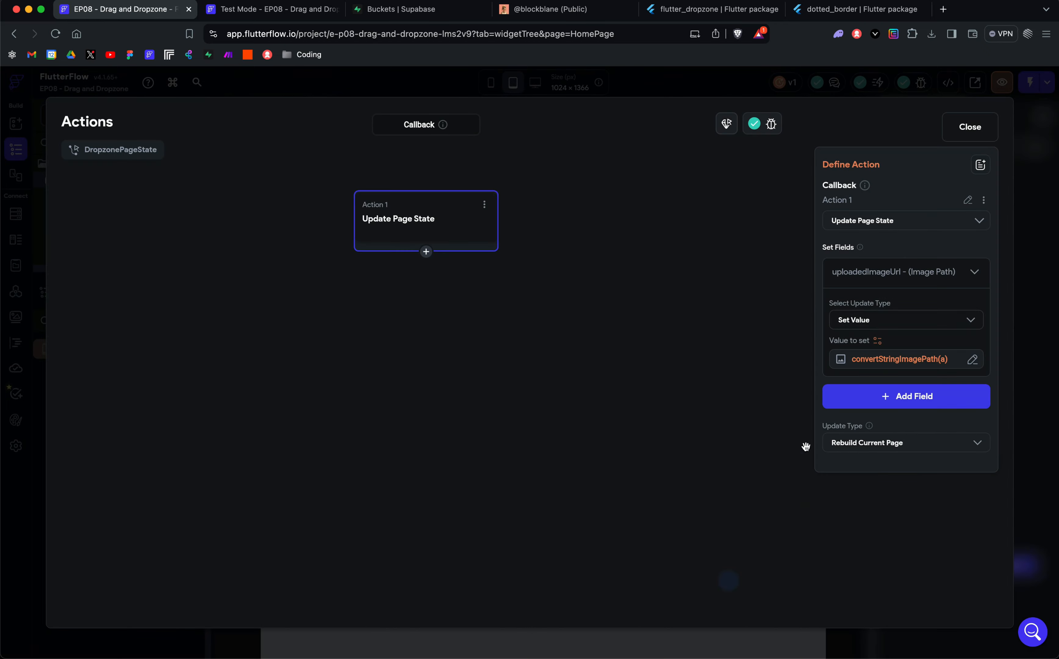
left_click(968, 126)
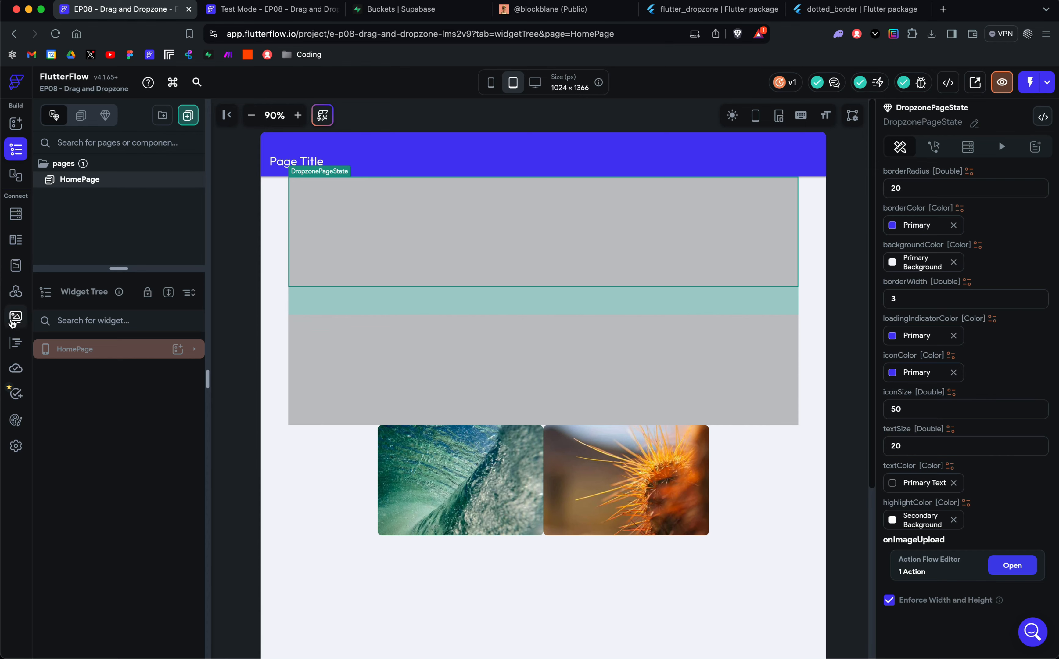
left_click(15, 342)
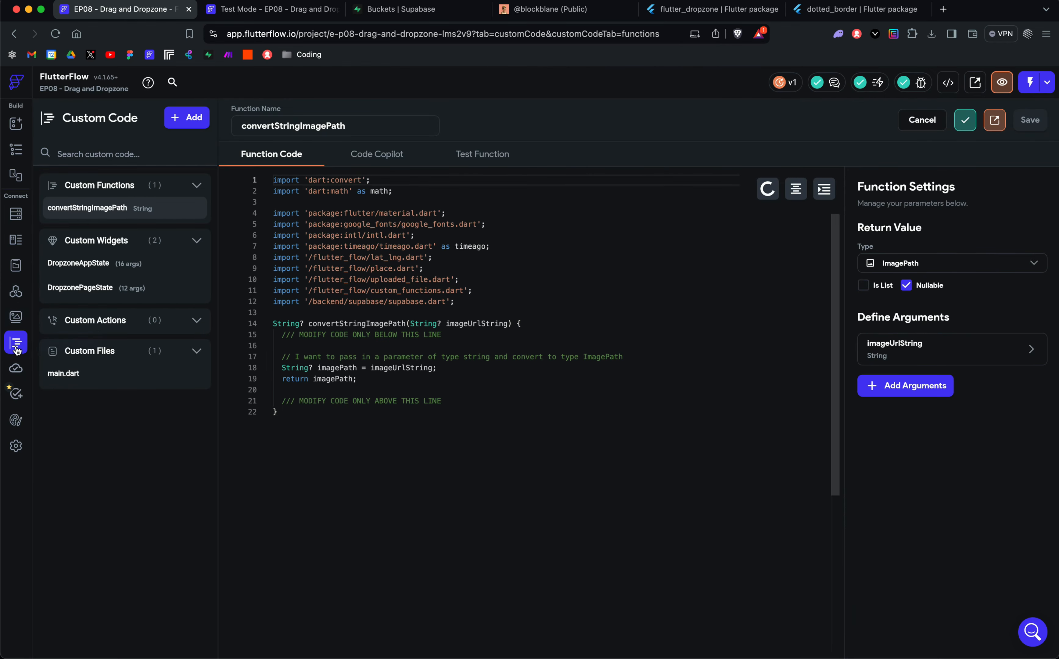
left_click(78, 263)
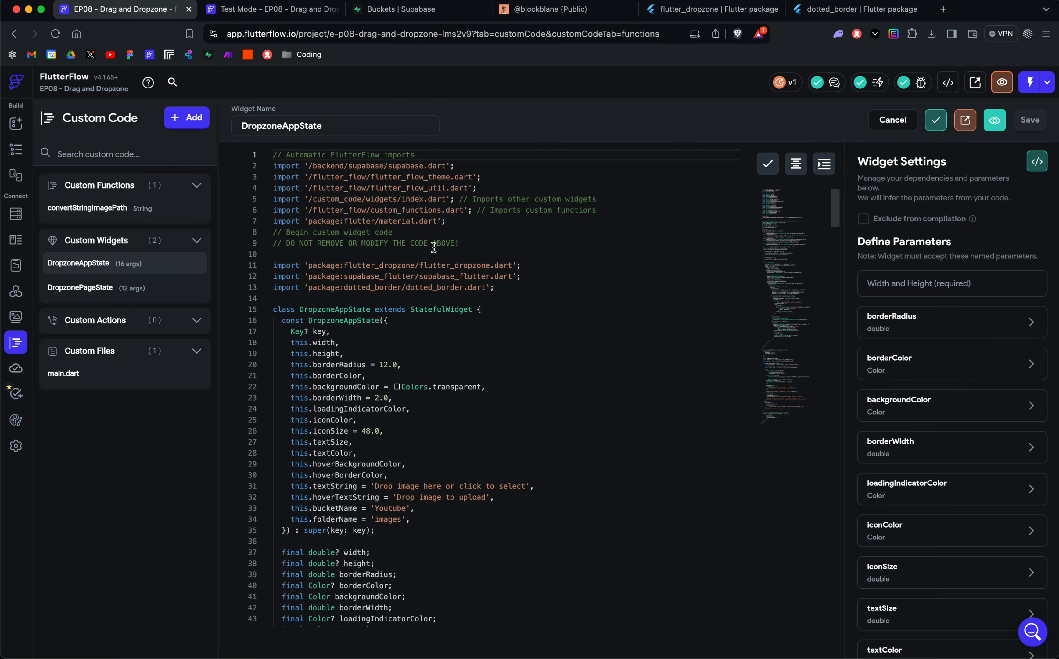
left_click(550, 9)
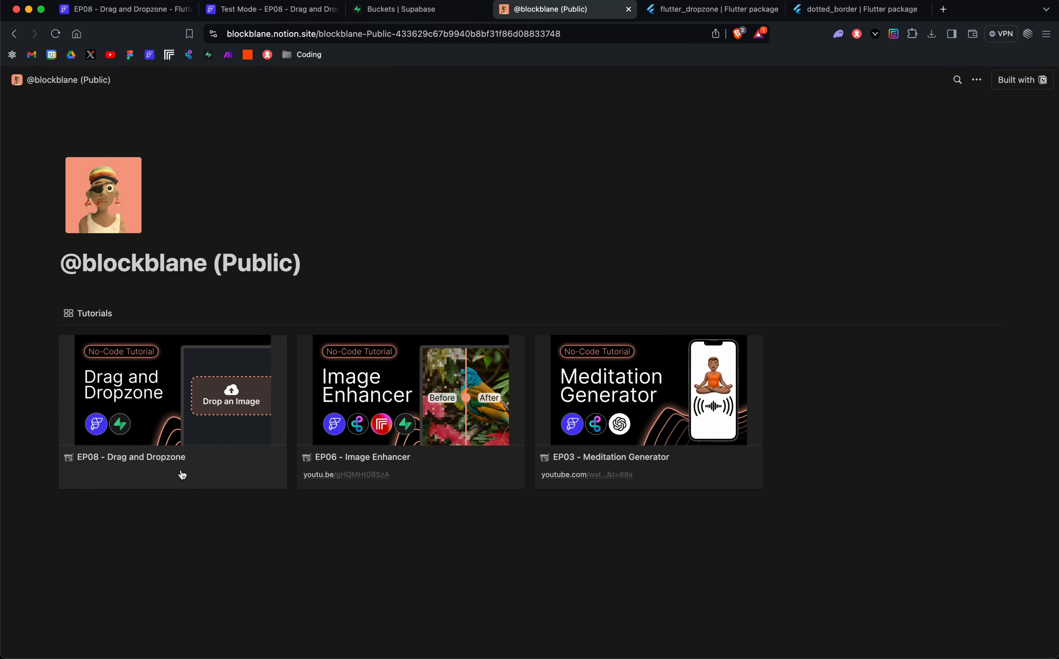
left_click(126, 9)
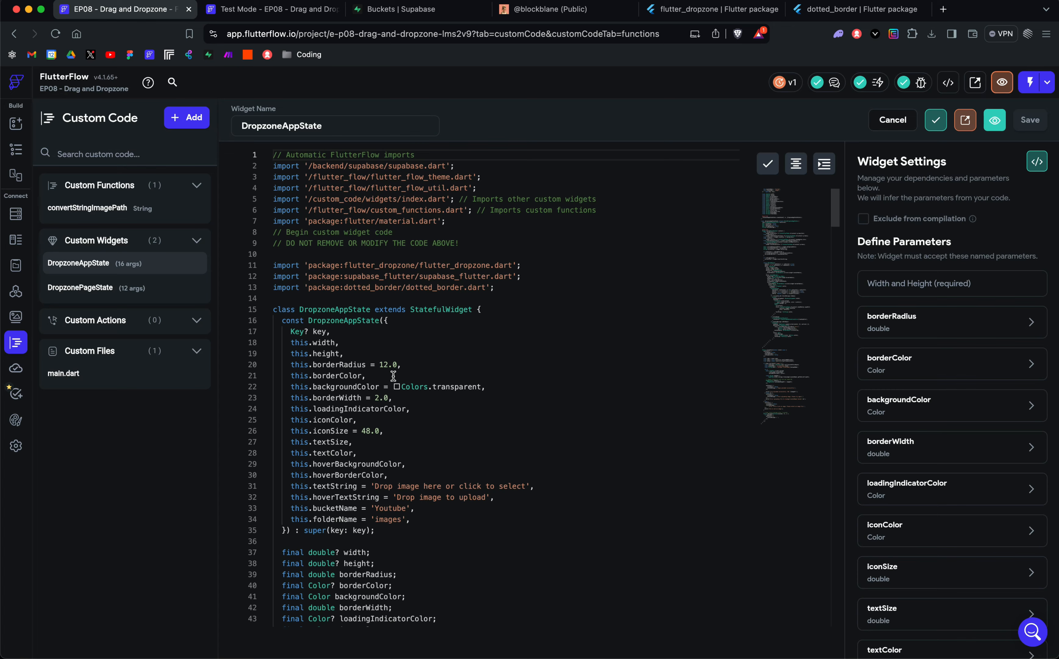
Step: Show the project's Supabase integration settings in FlutterFlow
left_click(16, 446)
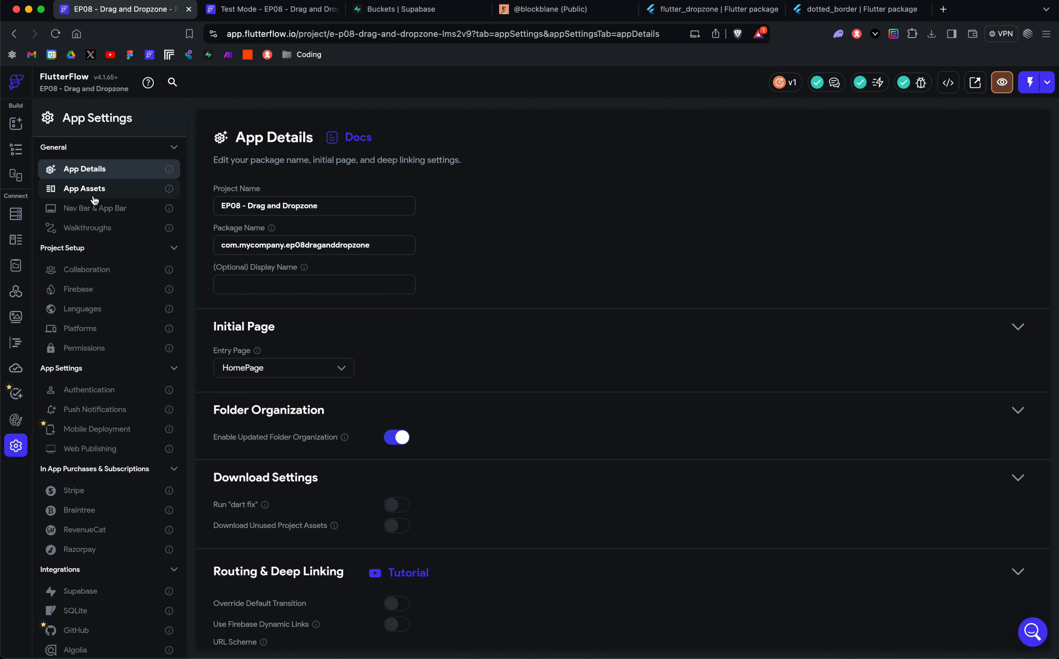
scroll(82, 561, "down", 5)
left_click(81, 471)
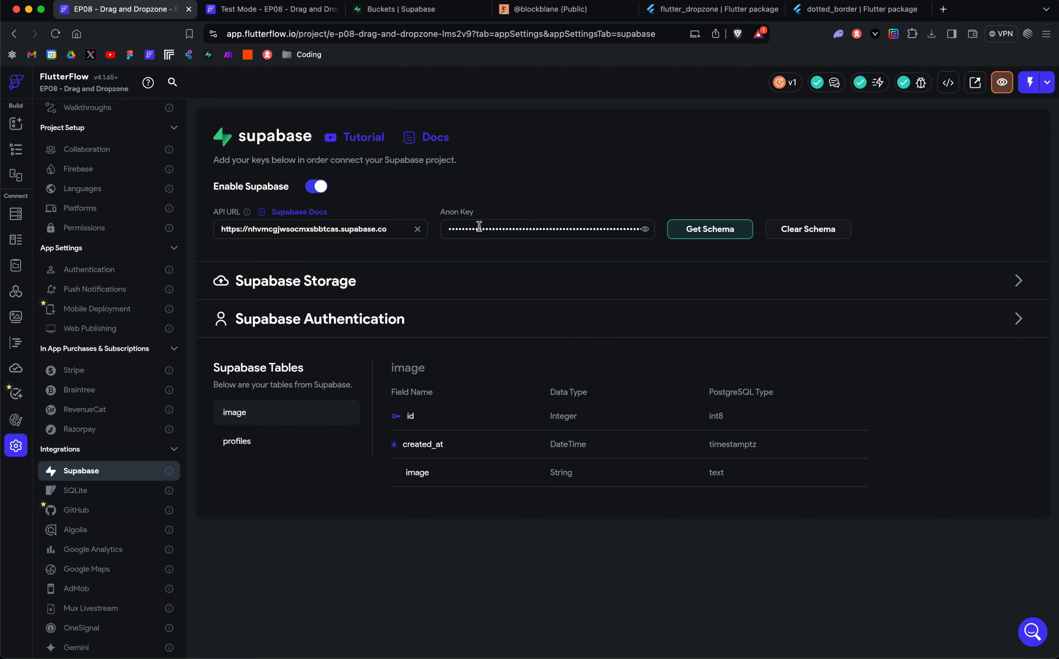
Step: Switch to the Supabase dashboard, copy the project URL from the API settings, and return to the API URL field in FlutterFlow
left_click(402, 12)
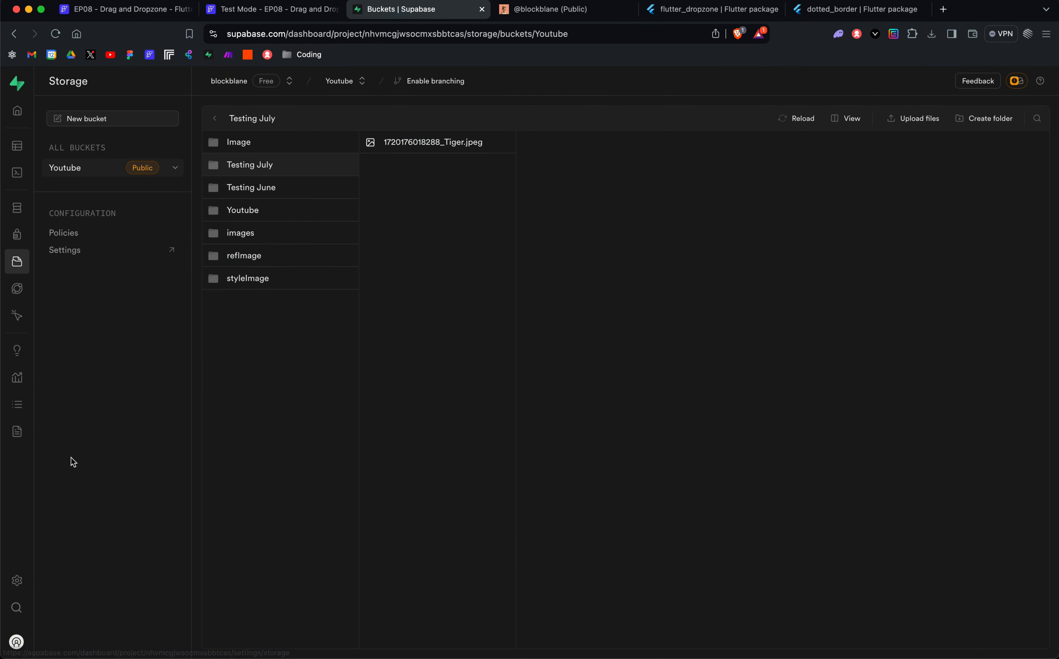
mouse_move(23, 449)
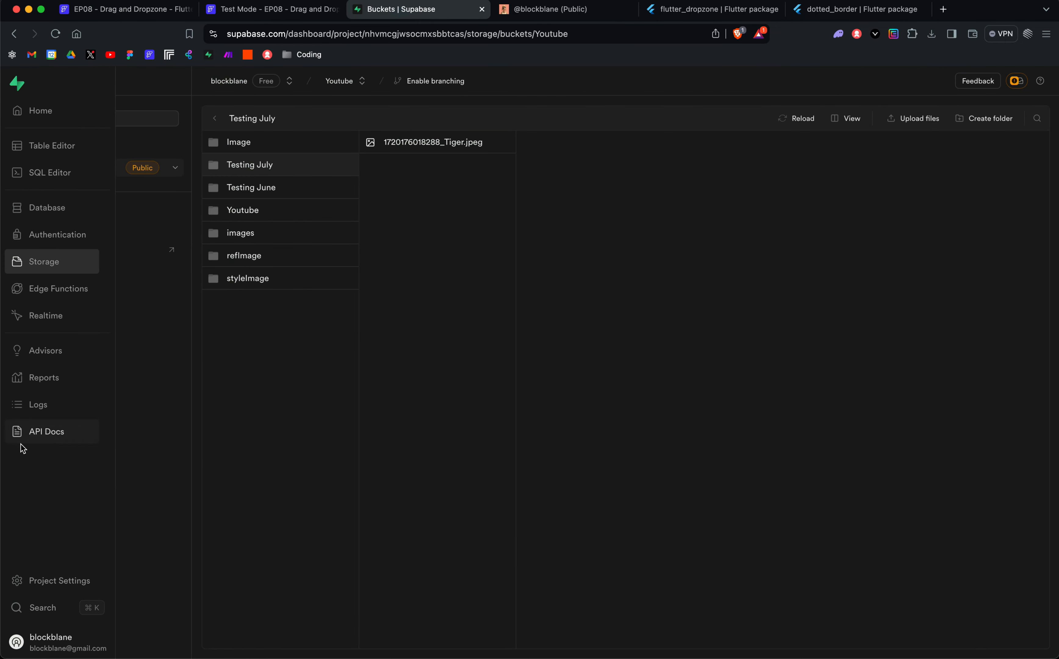
left_click(60, 581)
left_click(57, 290)
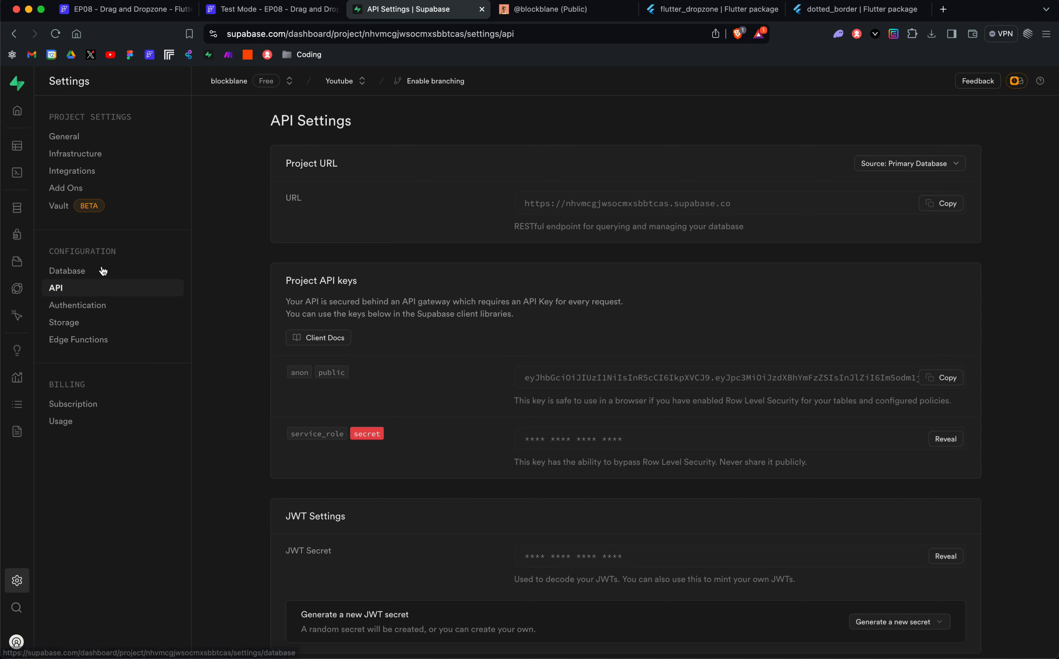
left_click(945, 208)
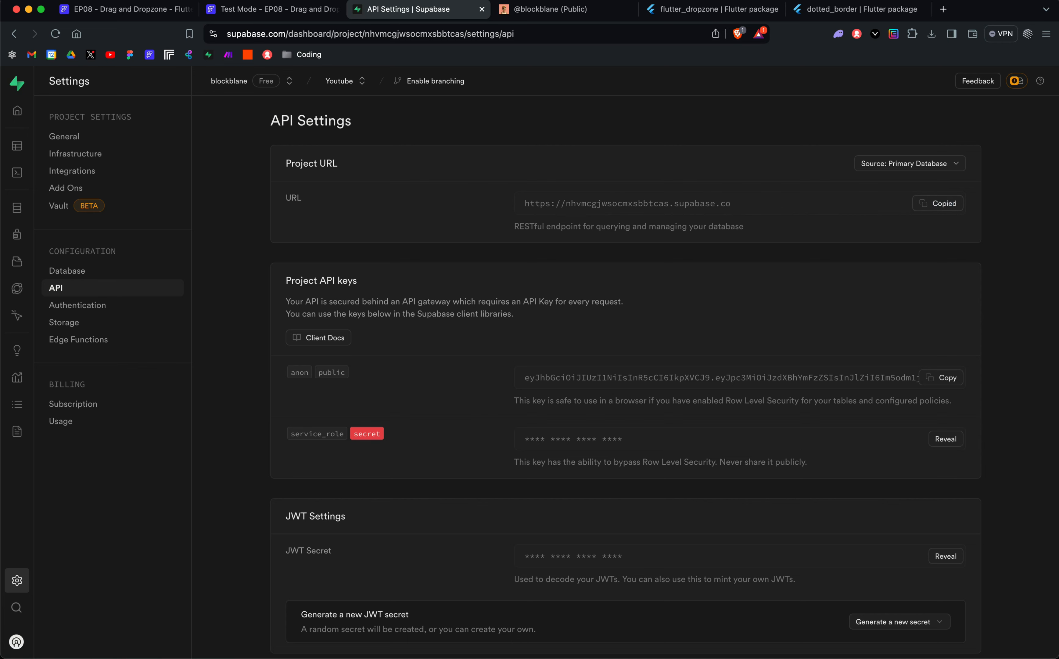
left_click(100, 9)
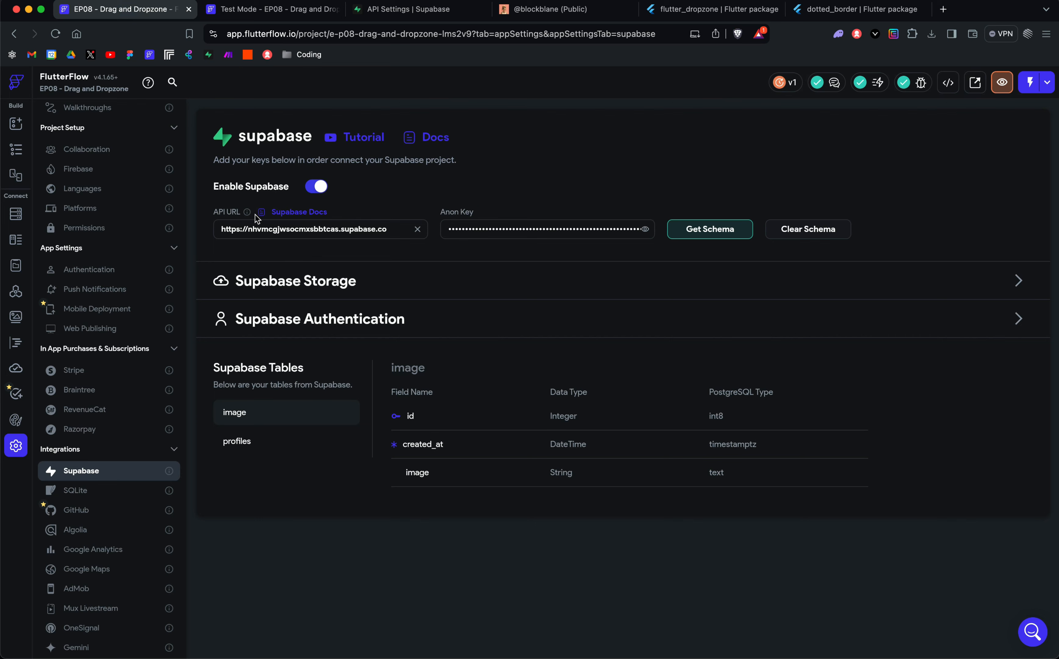
double_click(257, 226)
left_click(287, 257)
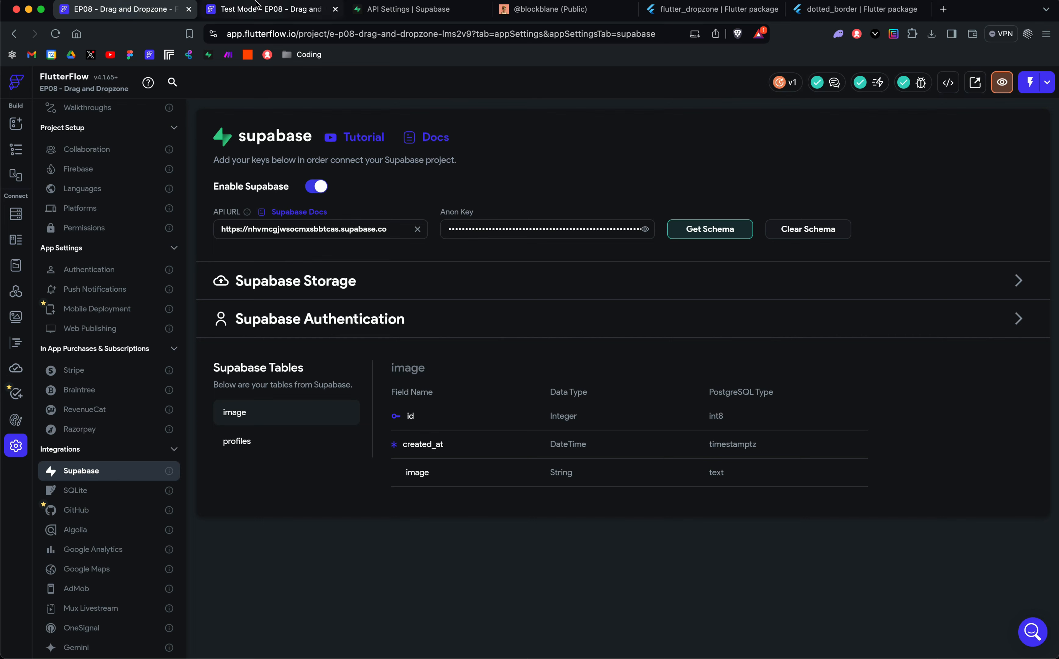
Step: Copy the anon public key from Supabase's API settings and get the schema in FlutterFlow's Supabase settings
left_click(401, 8)
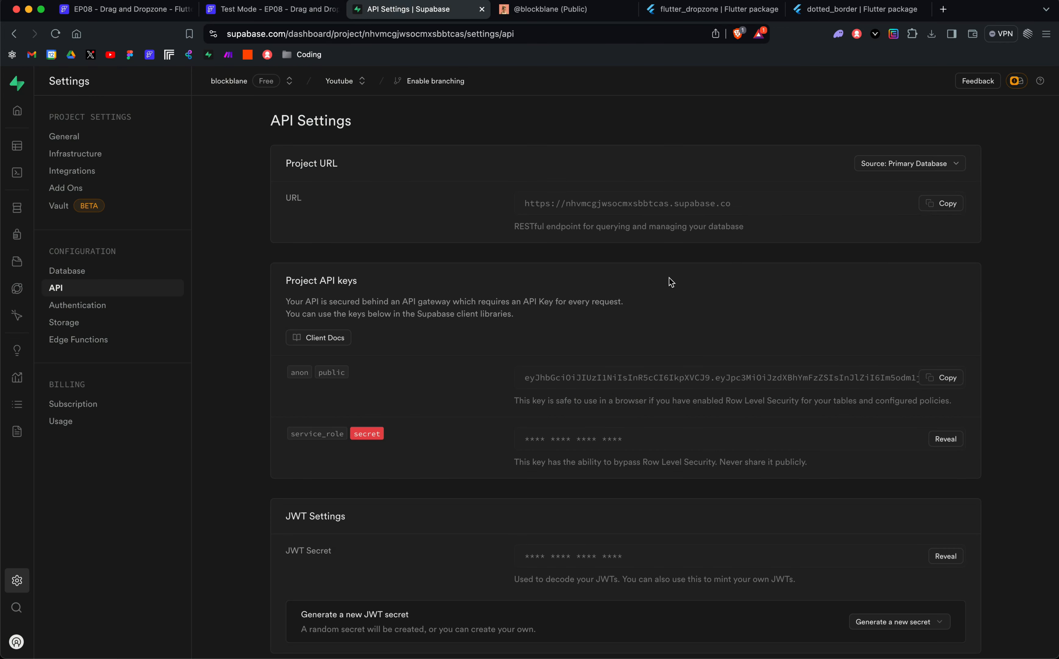
left_click(938, 378)
left_click(144, 9)
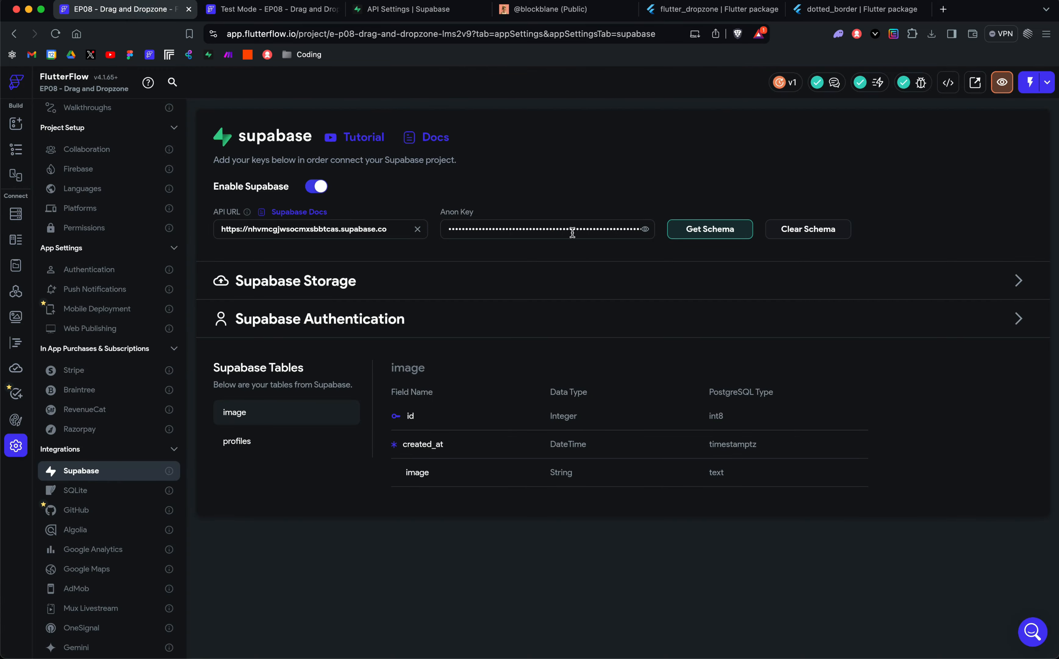
left_click(696, 234)
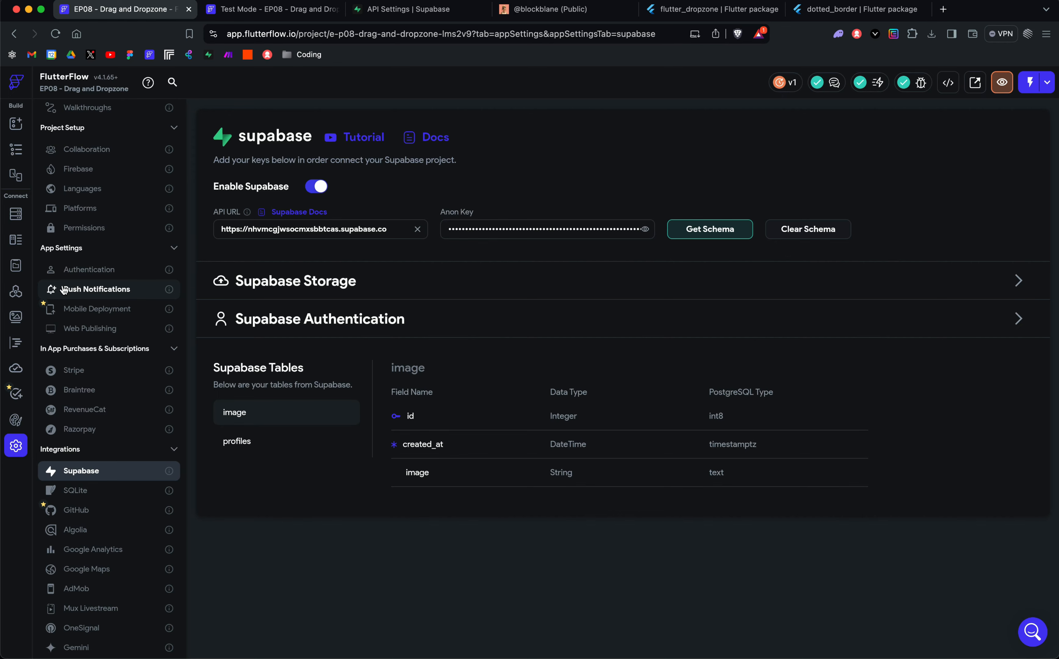
Step: Open the DropzoneAppState custom widget code and review it from the imports to the acceptFile function
left_click(14, 350)
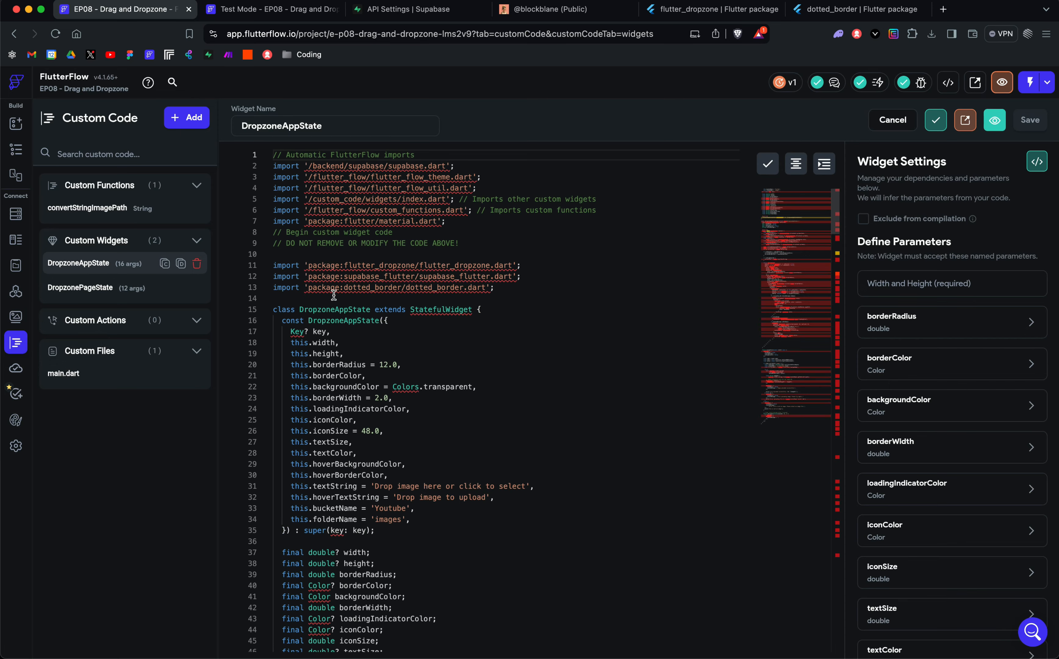
scroll(253, 251, "down", 10)
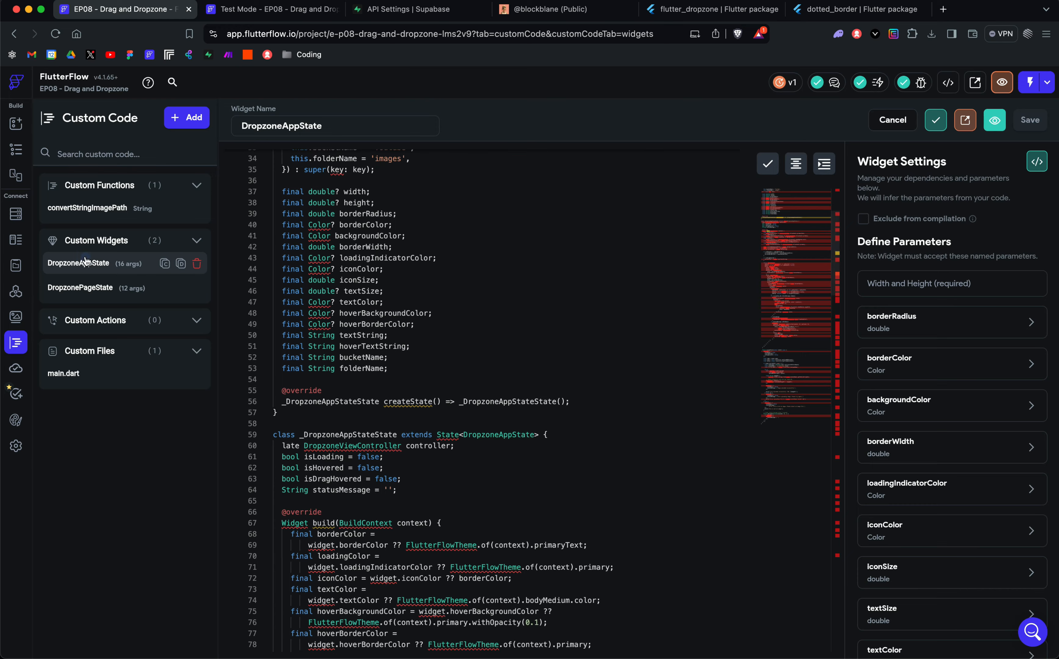
scroll(453, 345, "down", 10)
scroll(454, 346, "down", 20)
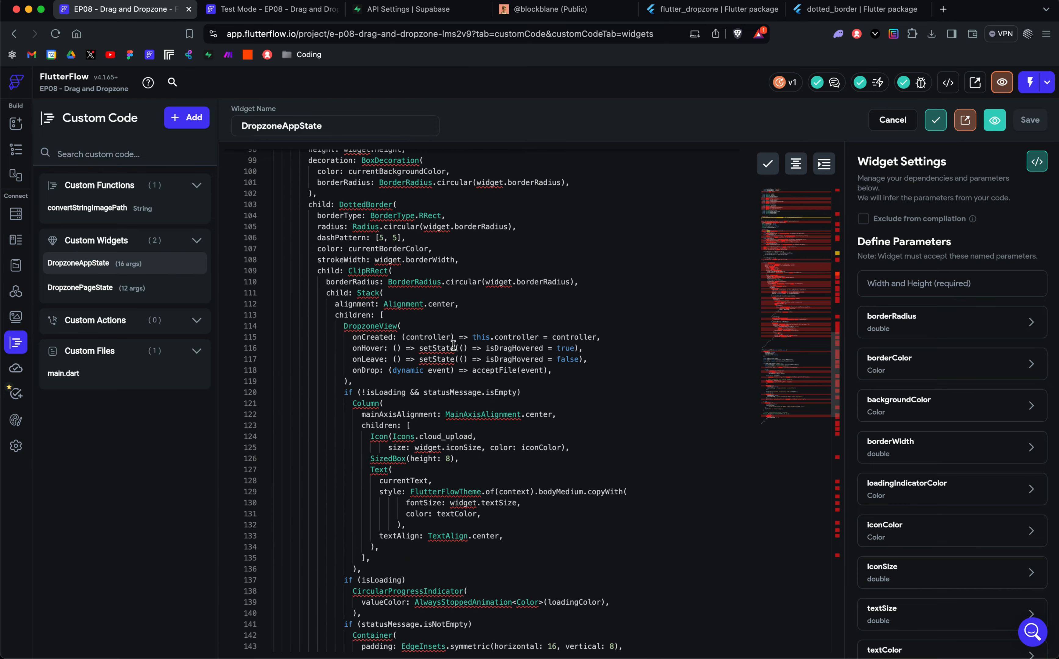
scroll(453, 345, "up", 20)
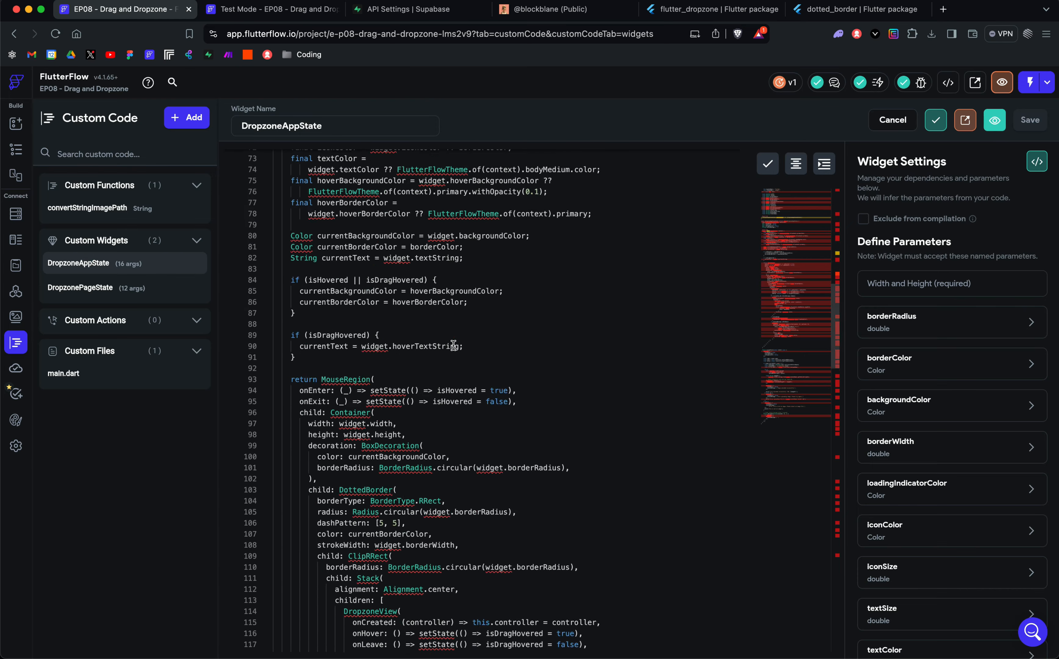
scroll(453, 345, "down", 12)
scroll(453, 345, "down", 15)
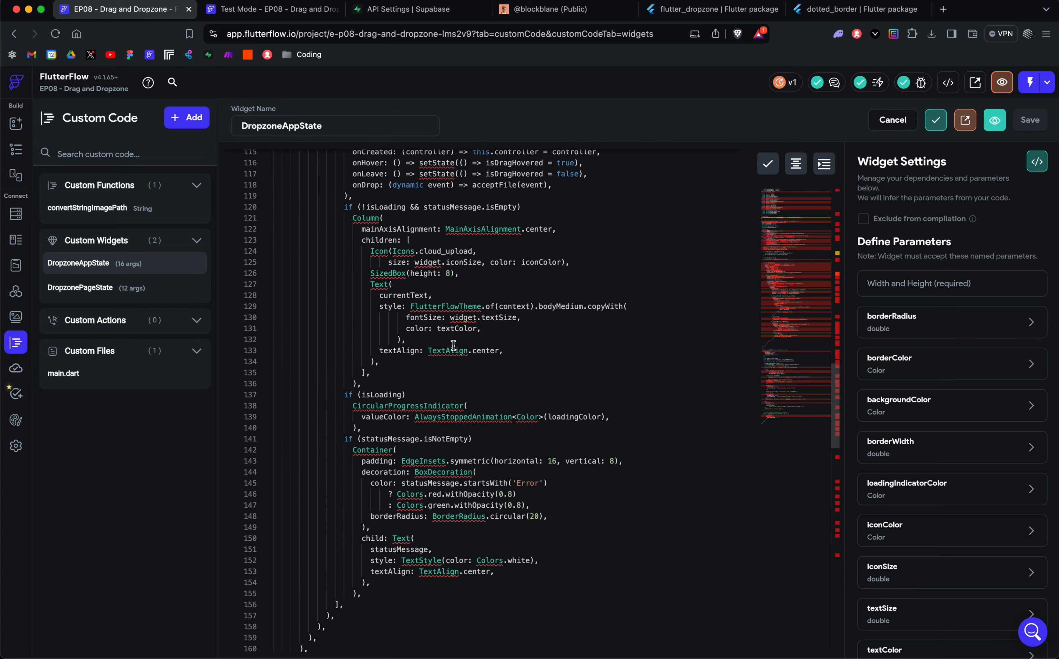
scroll(453, 345, "down", 1)
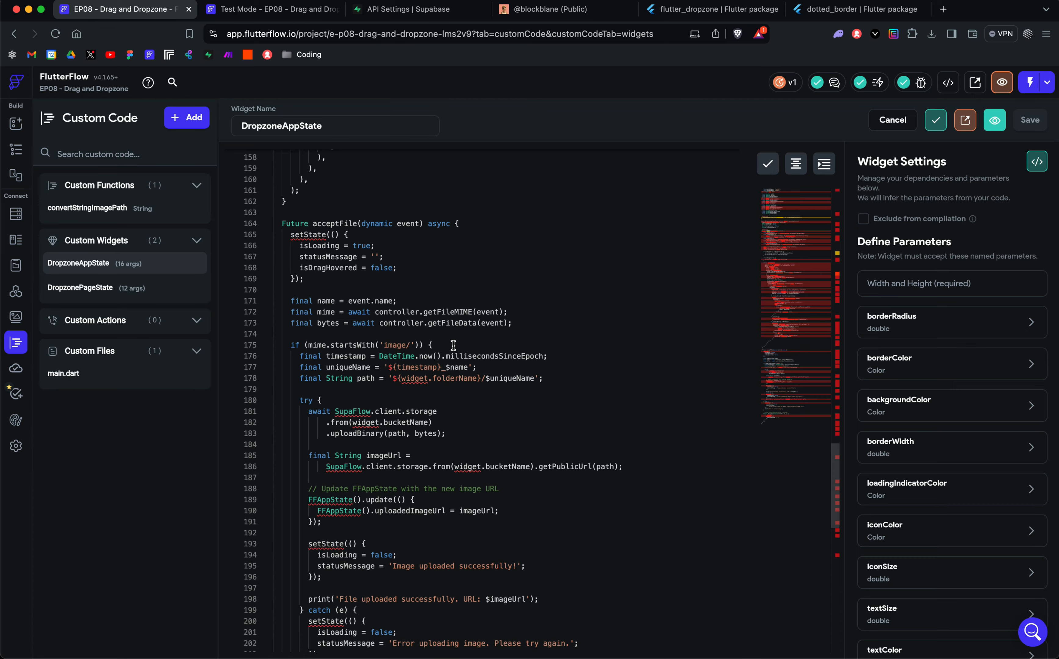
Step: Reread the DropzoneAppState code from its constructor parameters through acceptFile's error handling, ending back at the parameter declarations
scroll(454, 345, "up", 20)
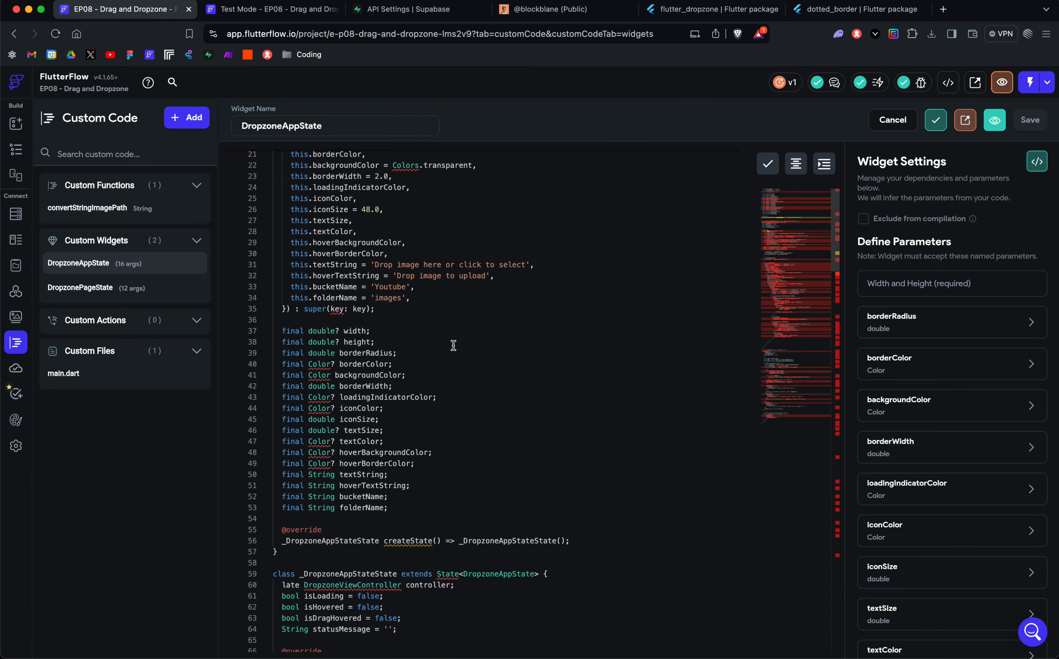
scroll(453, 345, "down", 15)
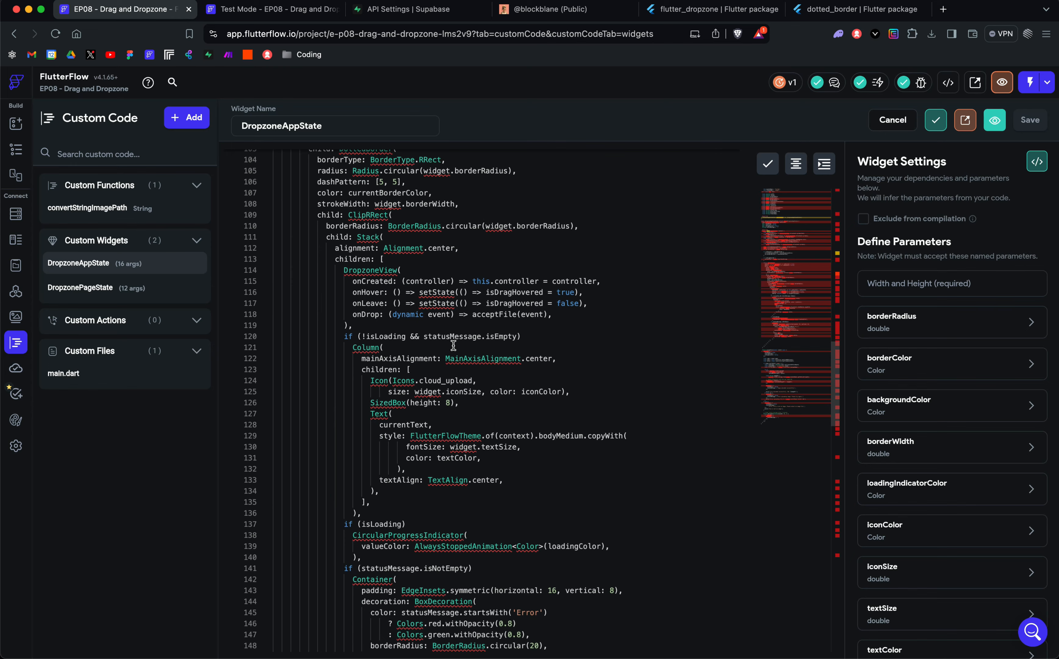
scroll(453, 345, "down", 3)
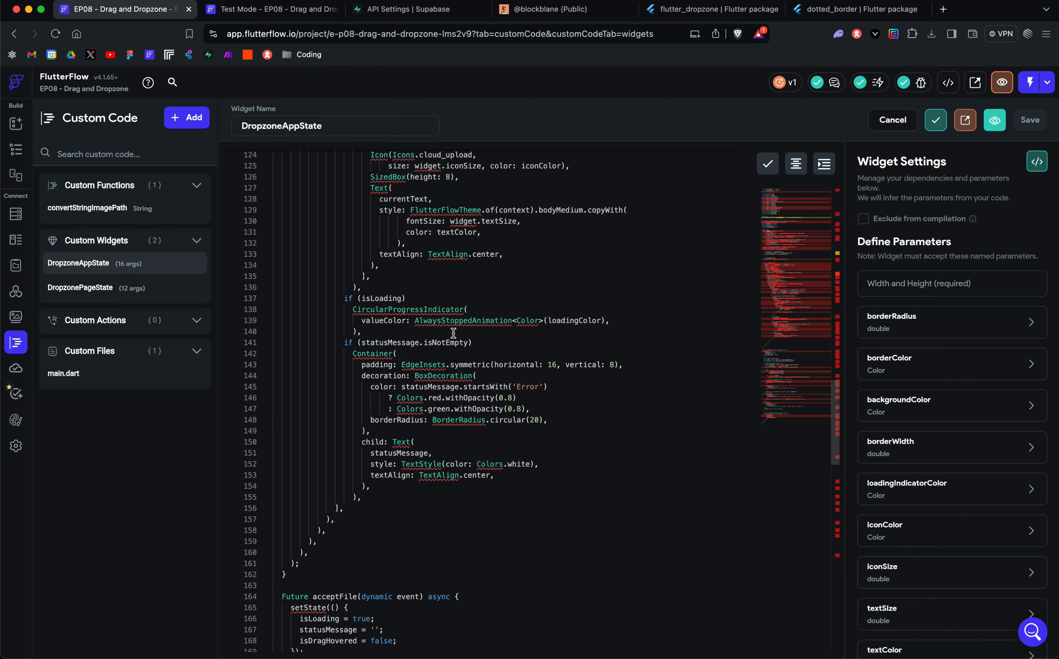
scroll(453, 333, "down", 5)
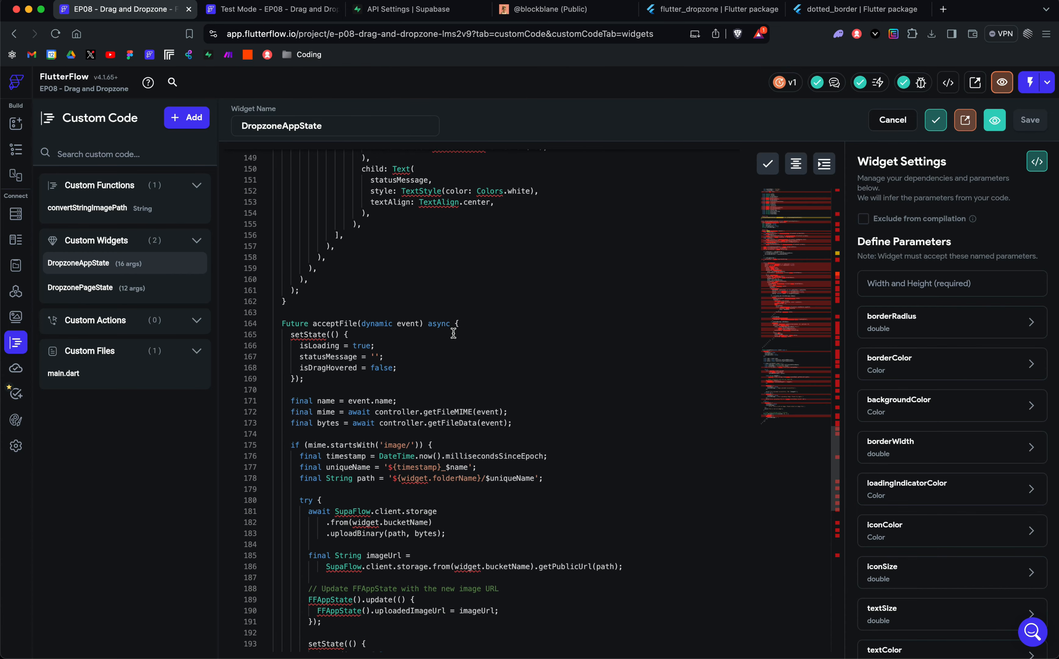
scroll(453, 334, "down", 5)
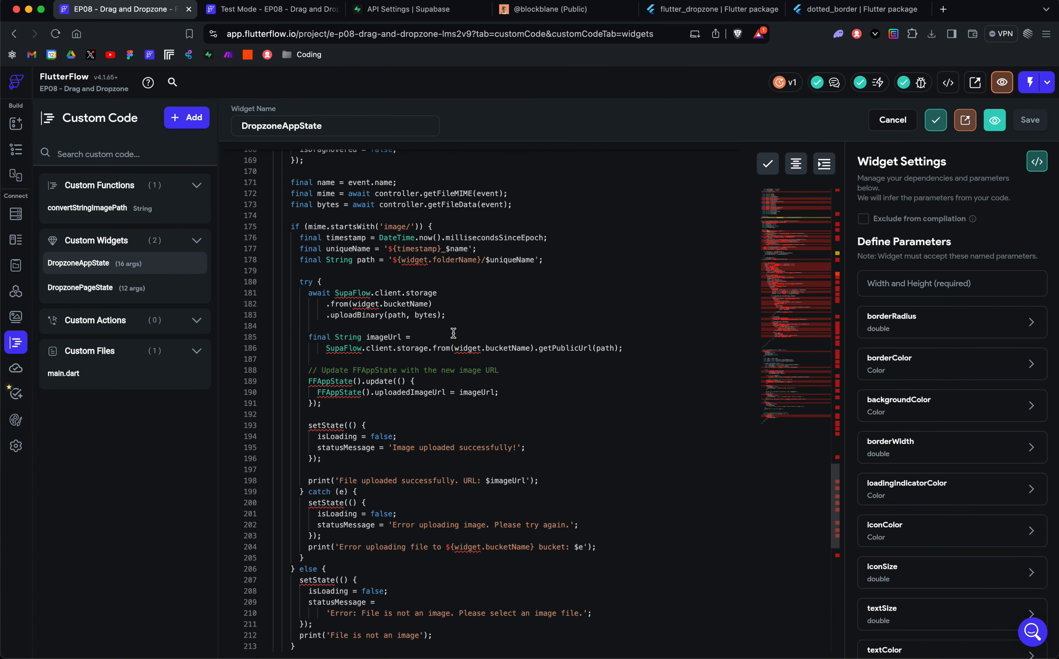
scroll(453, 333, "down", 3)
scroll(453, 334, "up", 12)
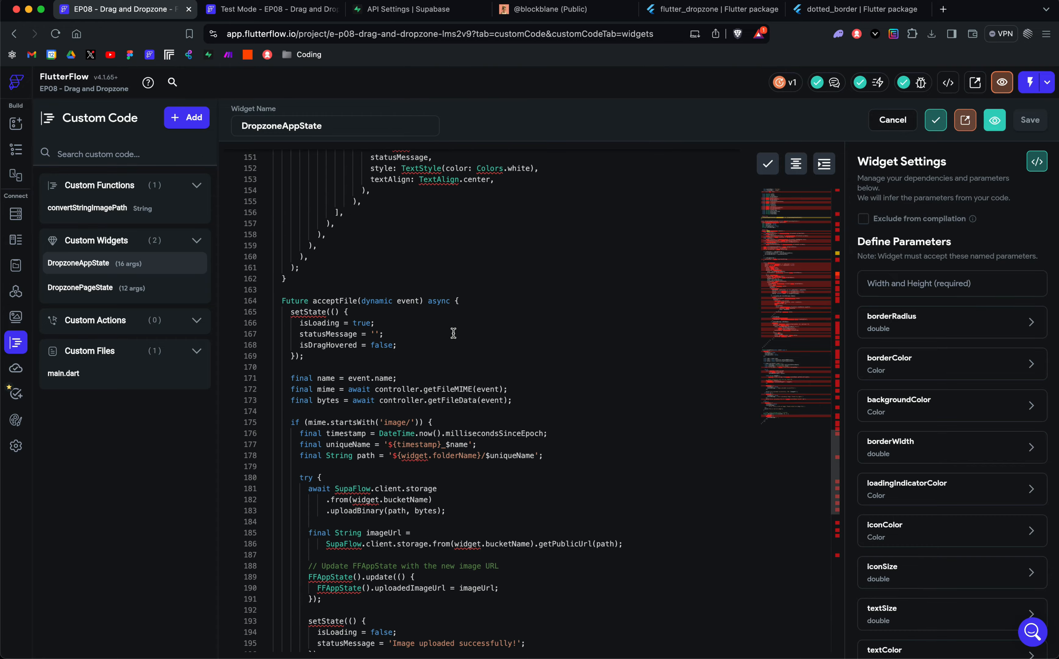
scroll(453, 333, "up", 10)
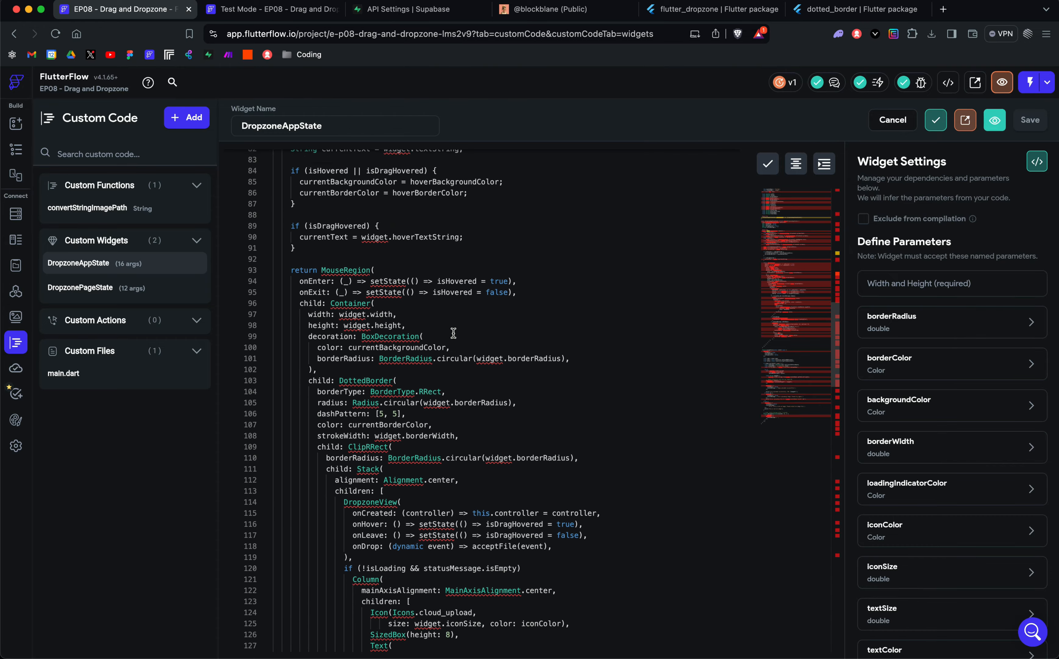
scroll(453, 334, "up", 5)
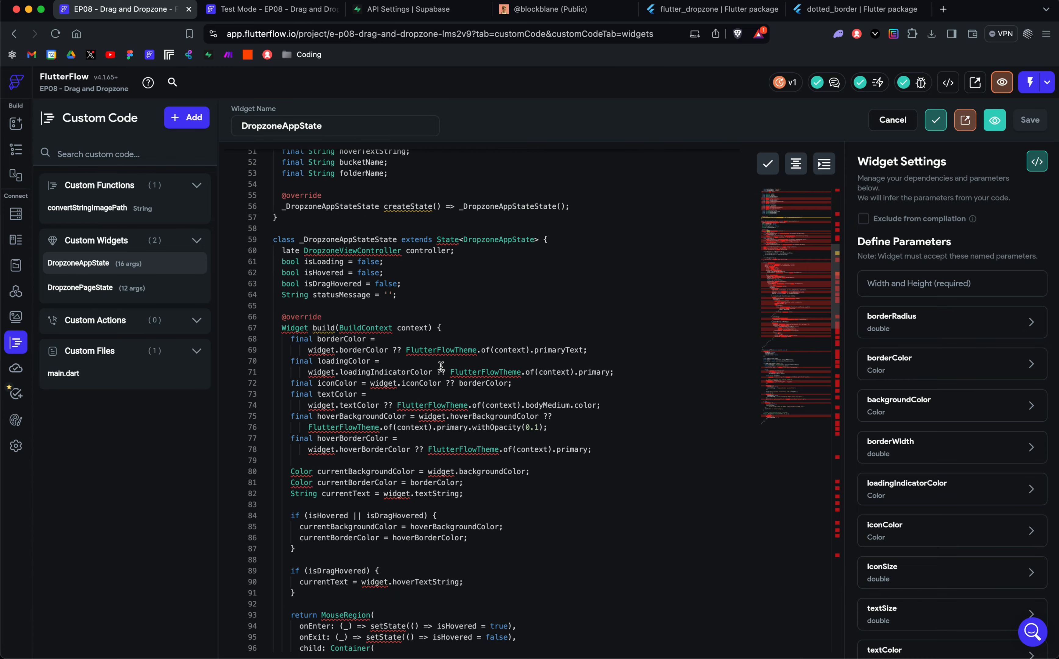
scroll(441, 367, "up", 5)
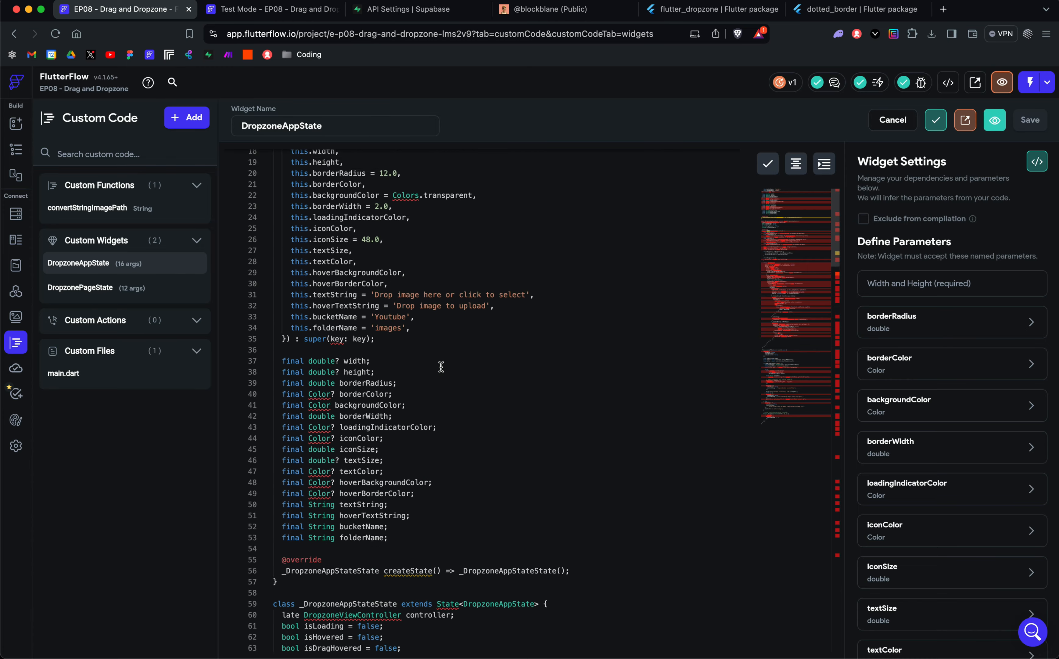
Step: Examine how acceptFile uploads the dropped image to the Supabase bucket and stores its public URL in FFAppState's uploadedImageUrl
scroll(442, 367, "down", 13)
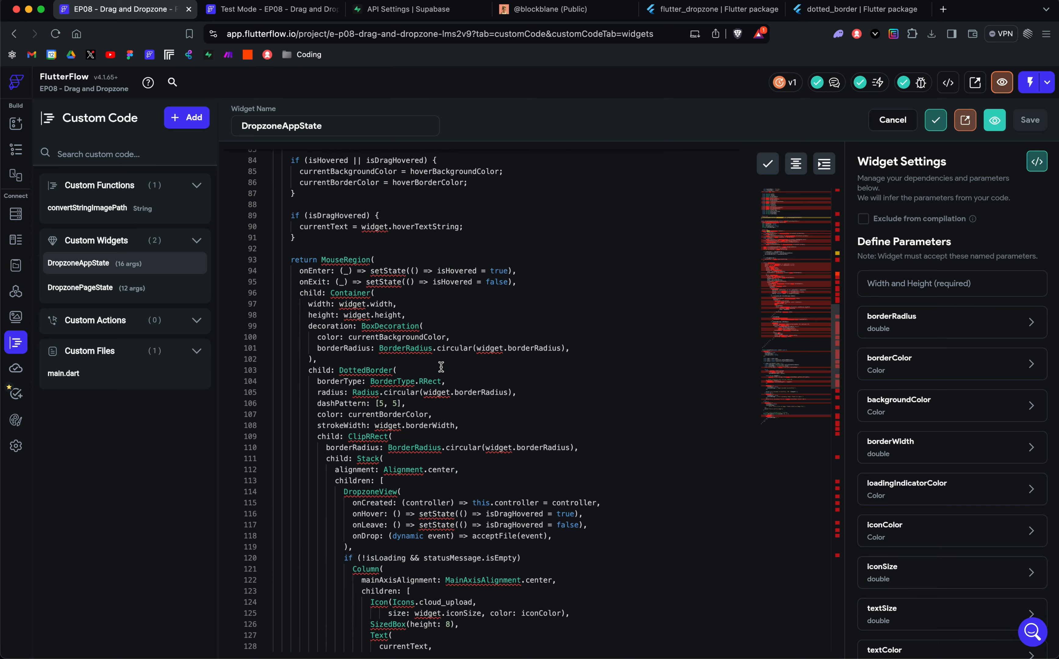
scroll(441, 367, "down", 9)
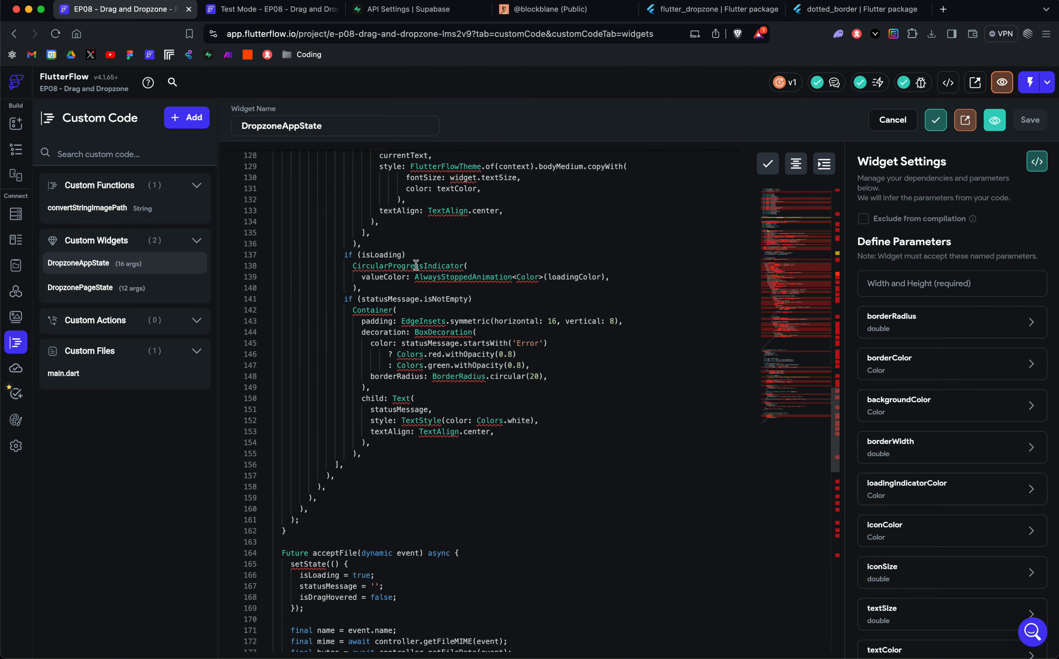
scroll(414, 328, "down", 2)
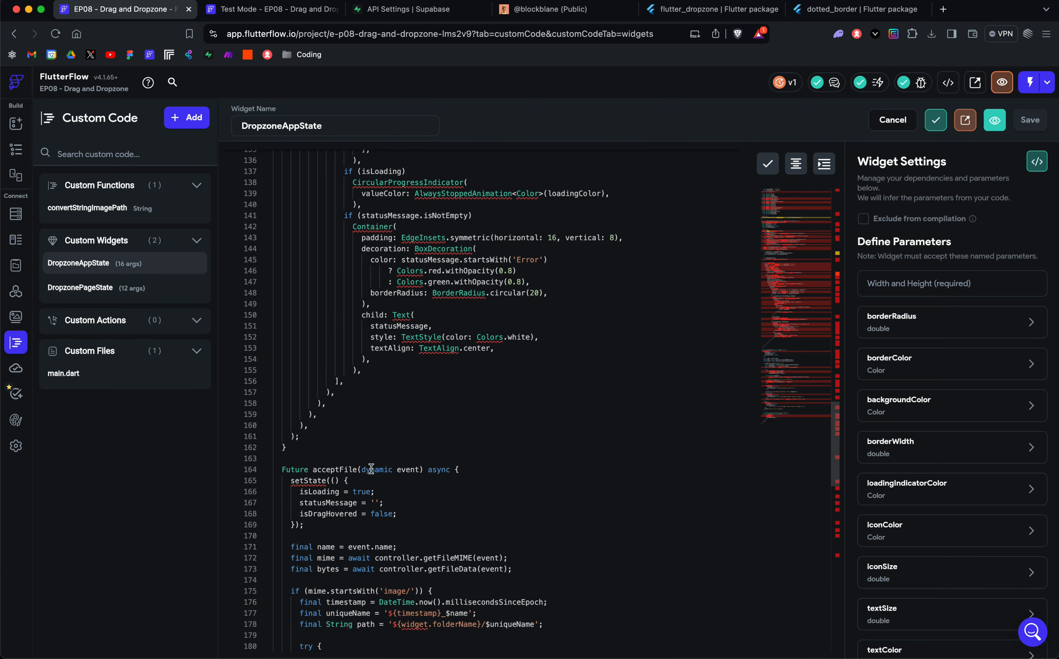
scroll(371, 468, "down", 2)
scroll(371, 468, "down", 3)
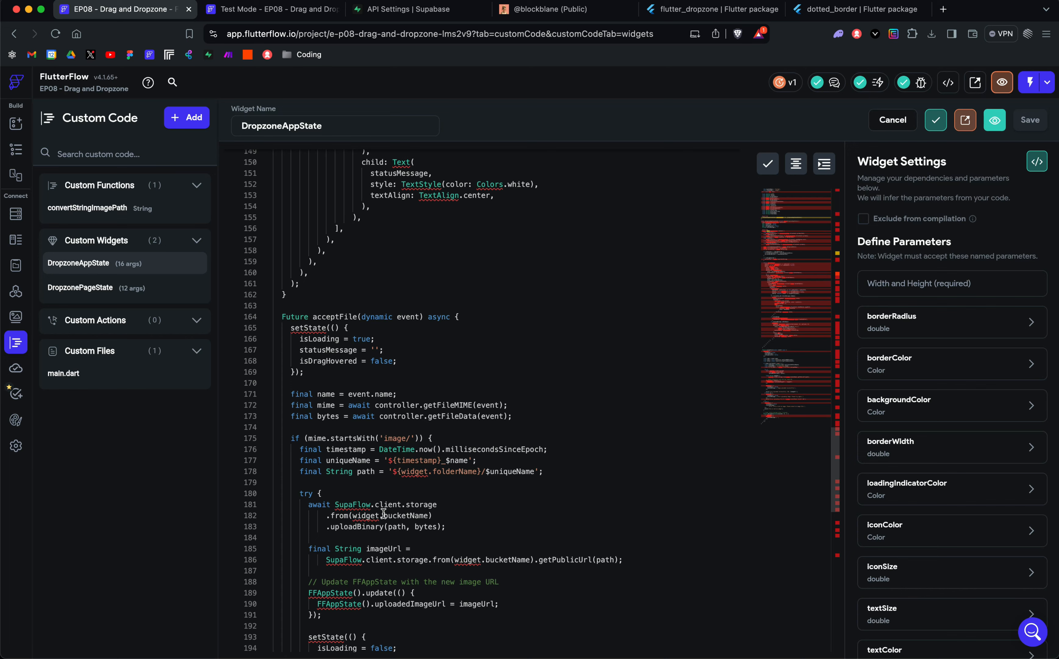
scroll(385, 567, "down", 3)
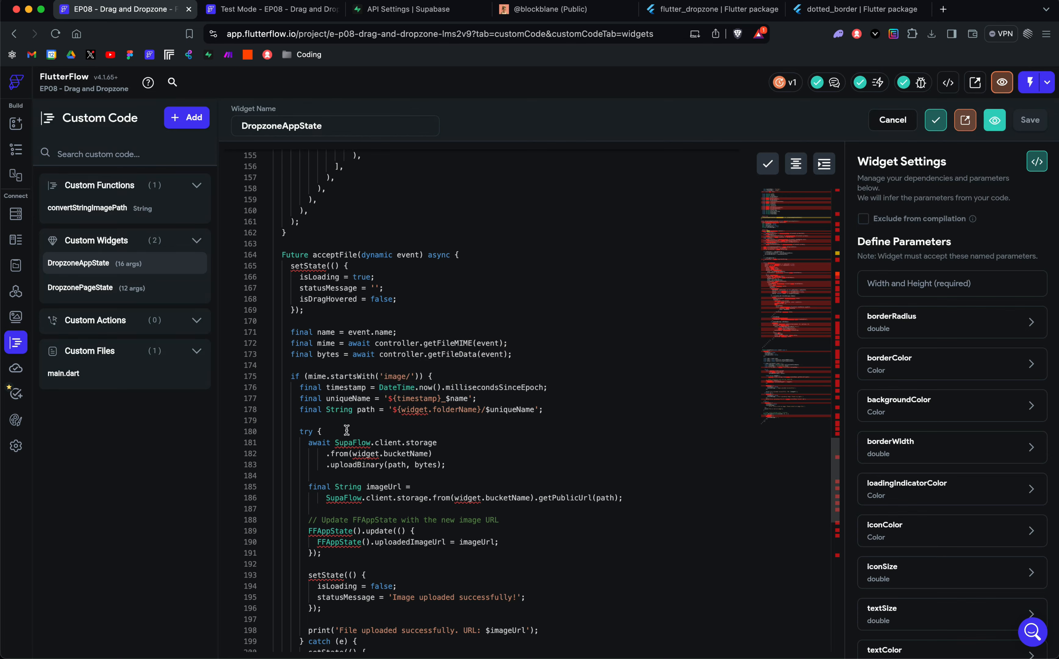
Step: Revisit the Supabase integration settings and return to the DropzoneAppState custom widget code
left_click(16, 446)
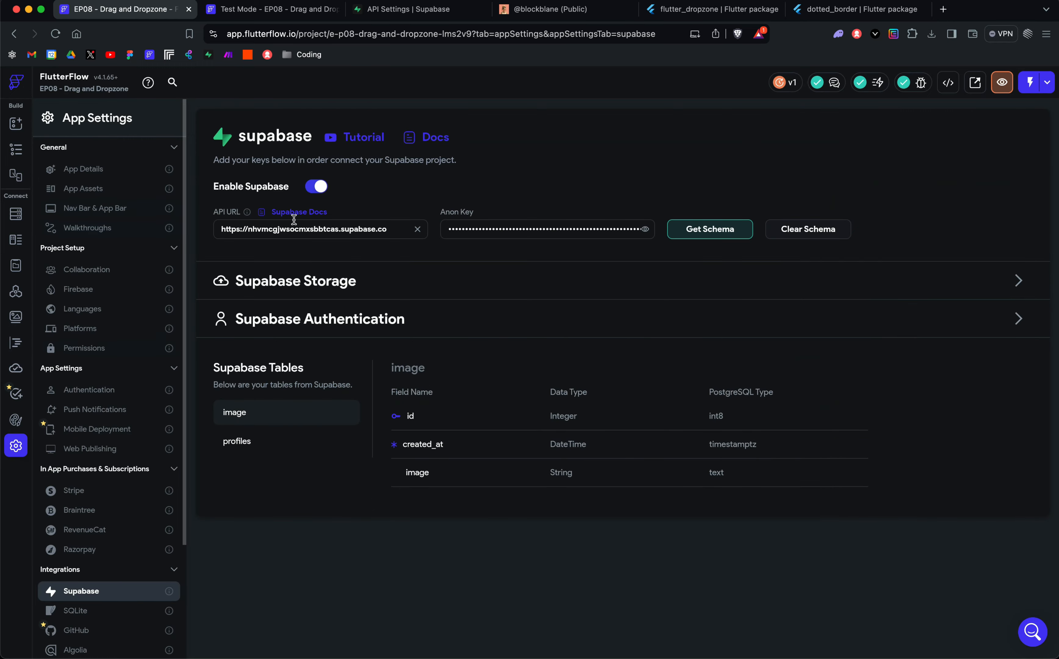
left_click(15, 292)
left_click(16, 343)
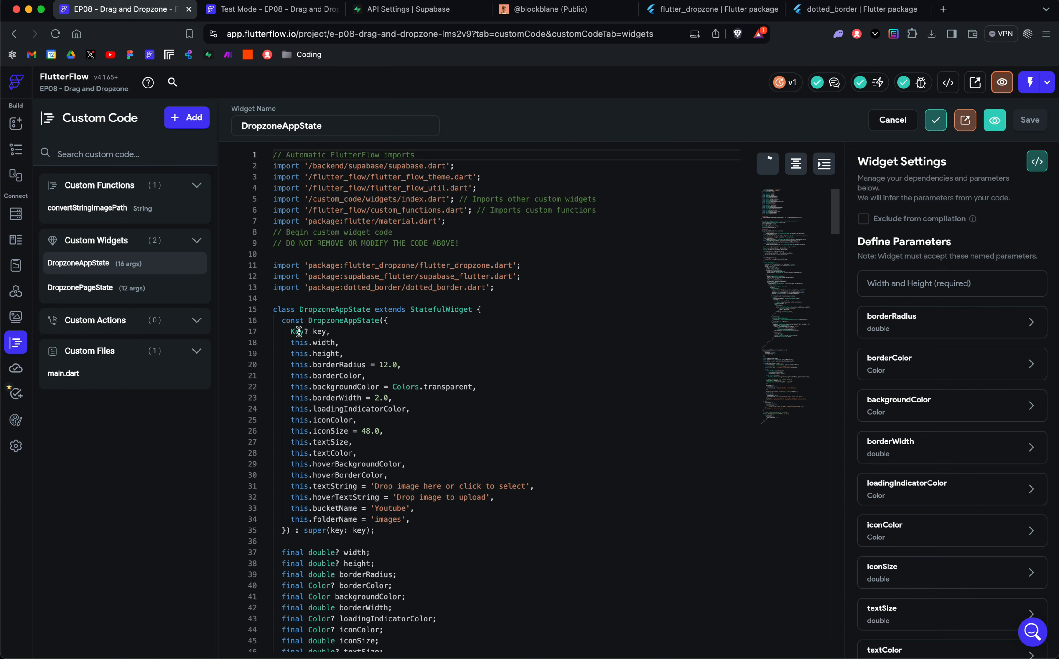
Step: Highlight the DropzoneAppState constructor parameters and compare them with the widget's defined parameters and pubspec dependencies
left_click_drag(303, 331, 489, 452)
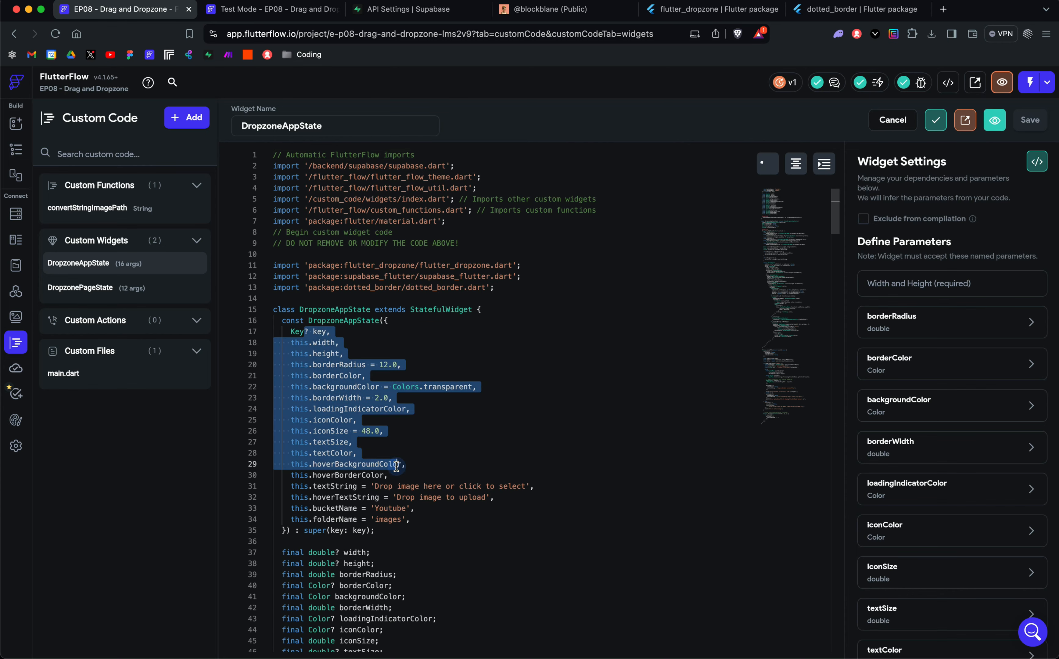
left_click(489, 452)
scroll(414, 503, "down", 2)
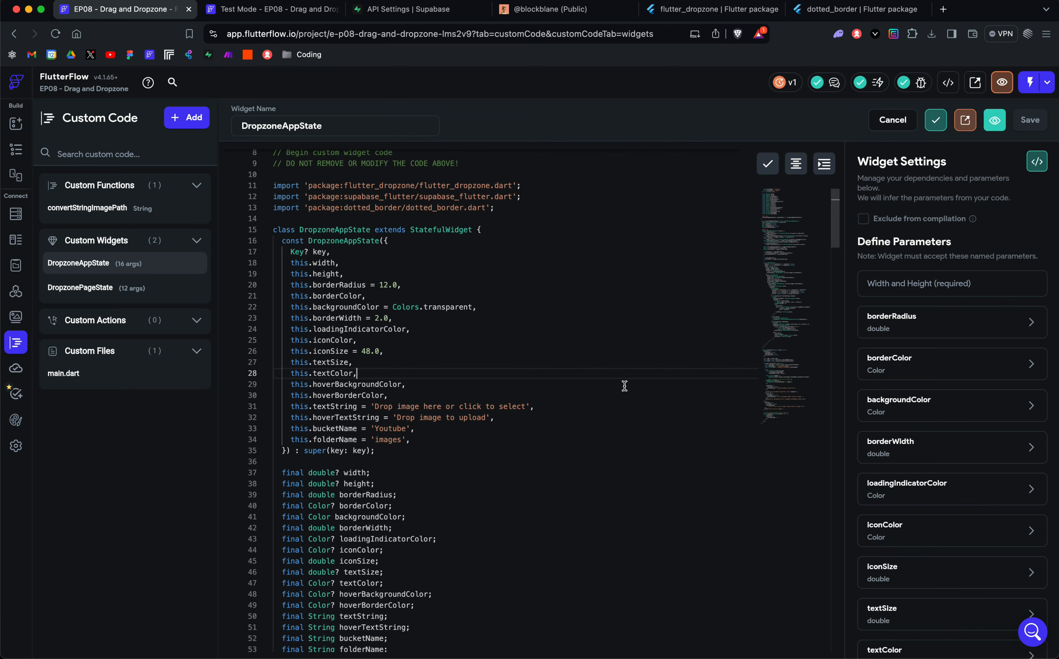
scroll(885, 482, "down", 2)
scroll(885, 482, "down", 8)
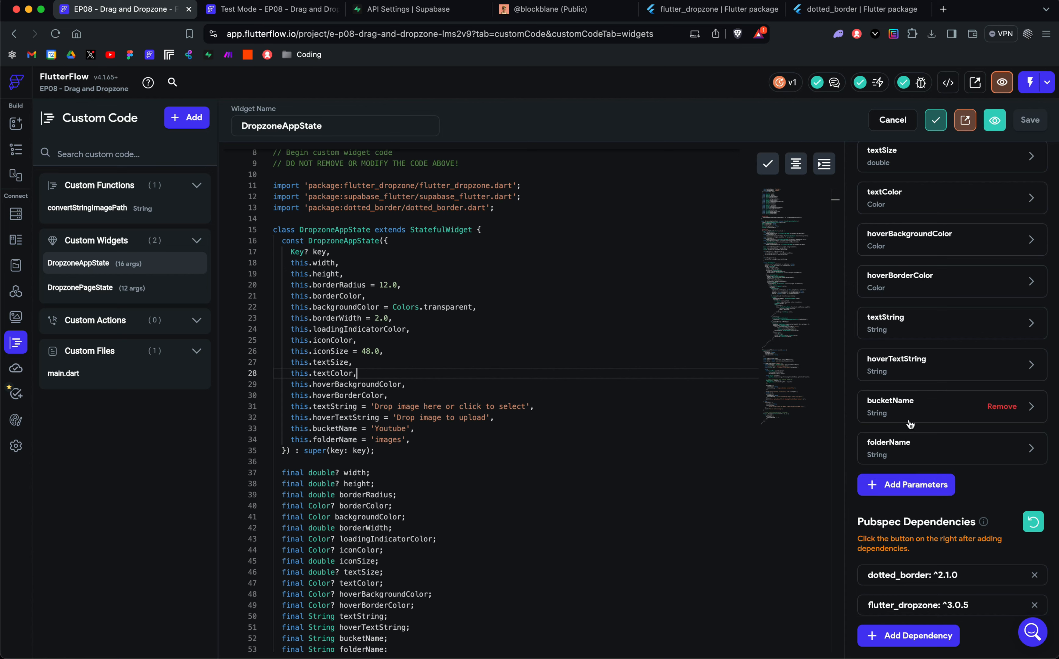
scroll(910, 424, "up", 5)
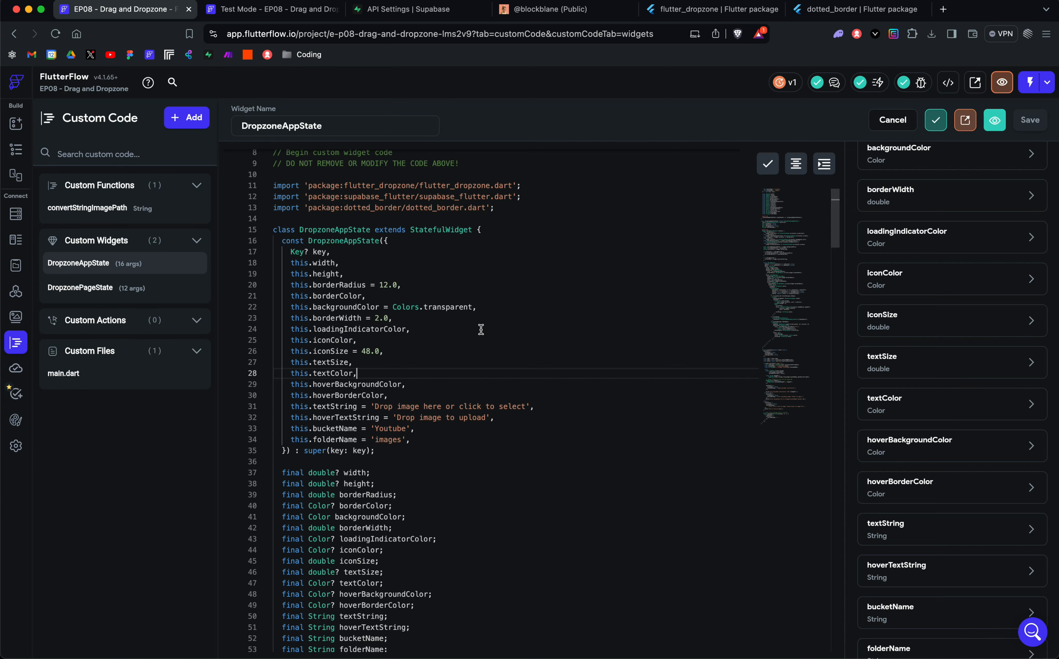
scroll(481, 329, "up", 3)
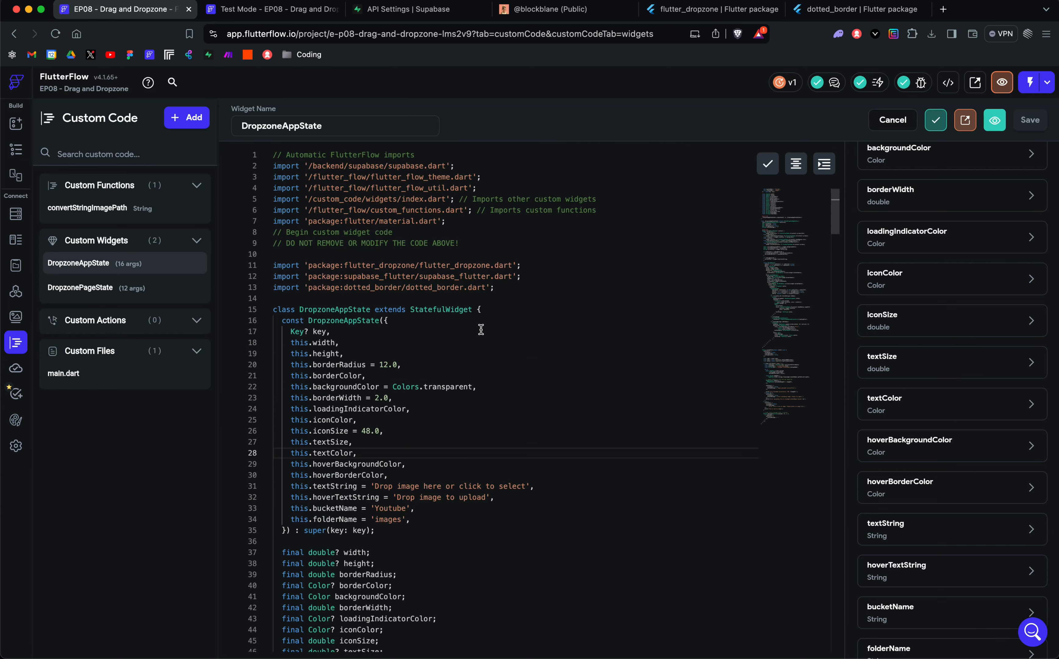
Step: Check the options for adding custom code, then review DropzoneAppState's class name, defined parameters and pubspec dependencies
left_click(177, 126)
left_click(330, 106)
left_click_drag(300, 310, 369, 310)
left_click(423, 324)
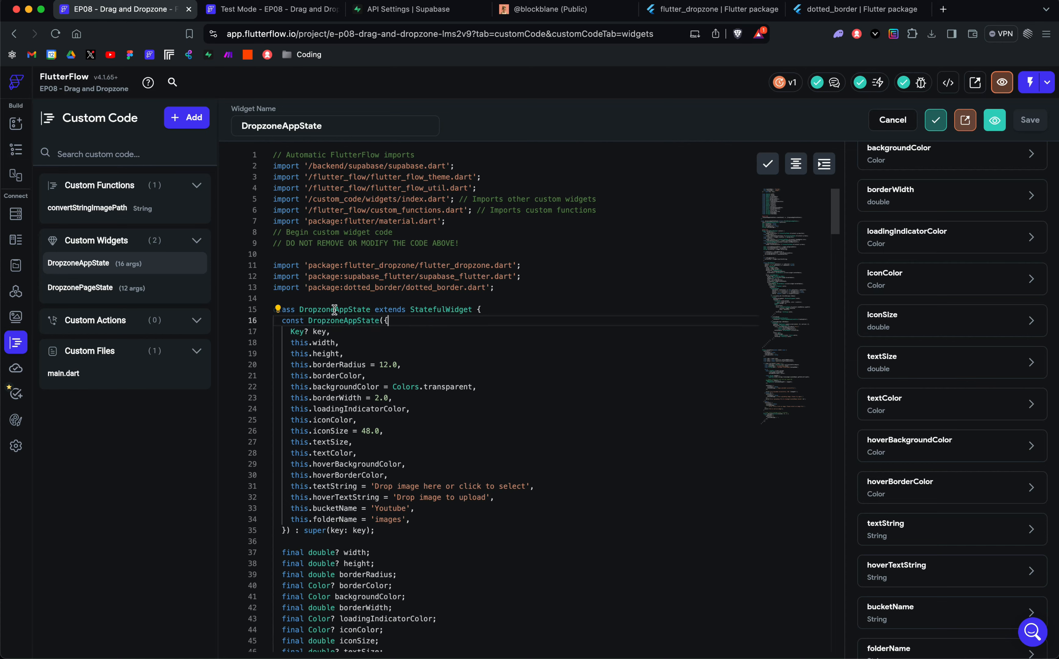
scroll(919, 230, "up", 5)
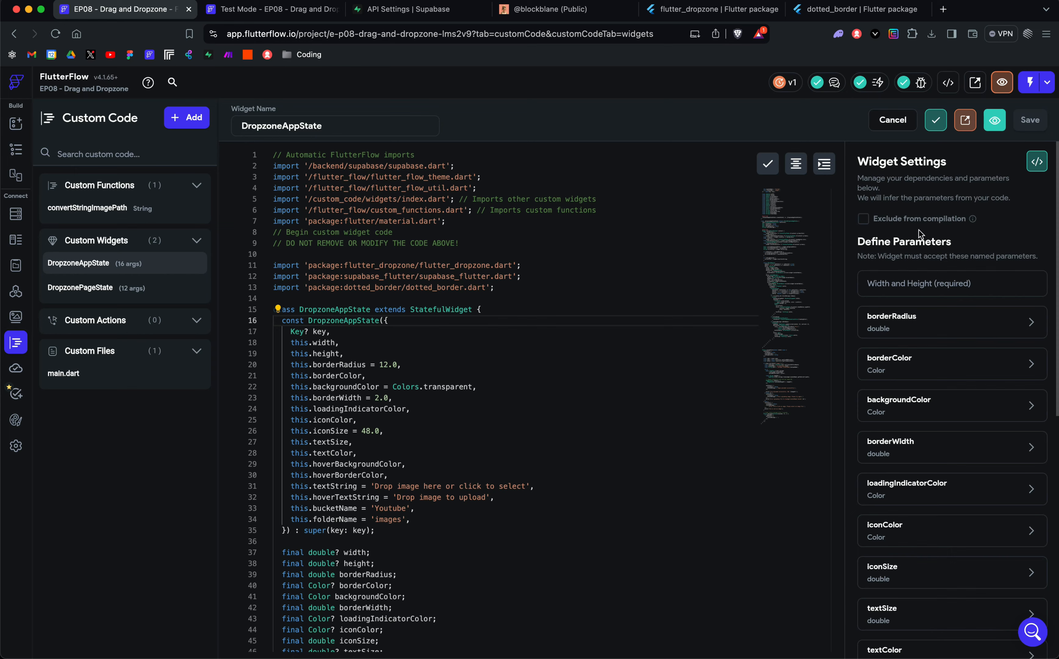
scroll(907, 472, "down", 10)
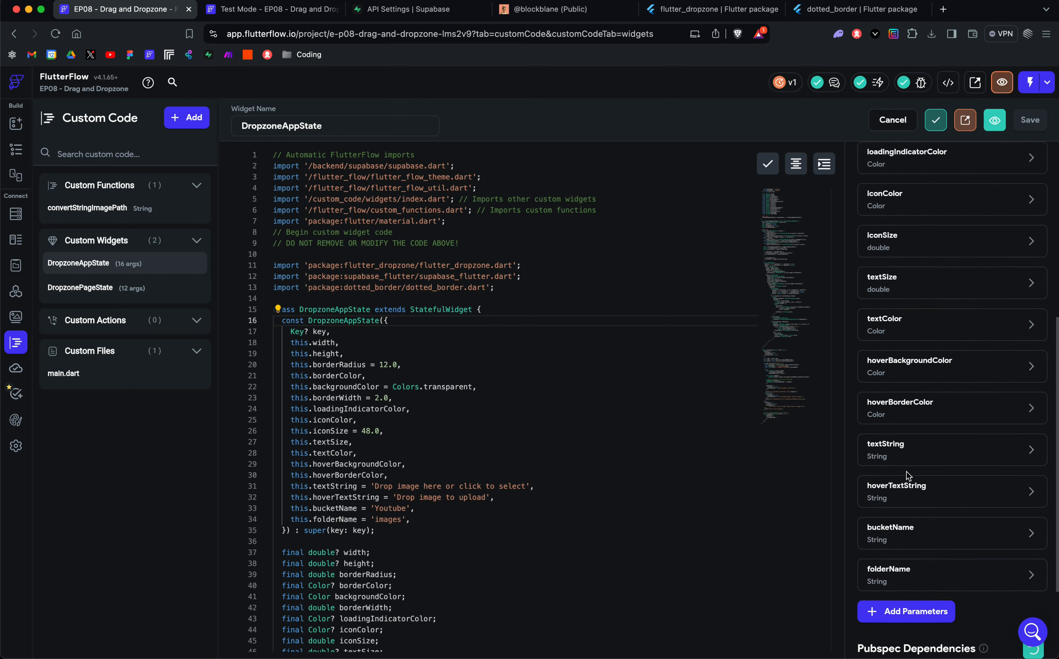
scroll(907, 474, "down", 2)
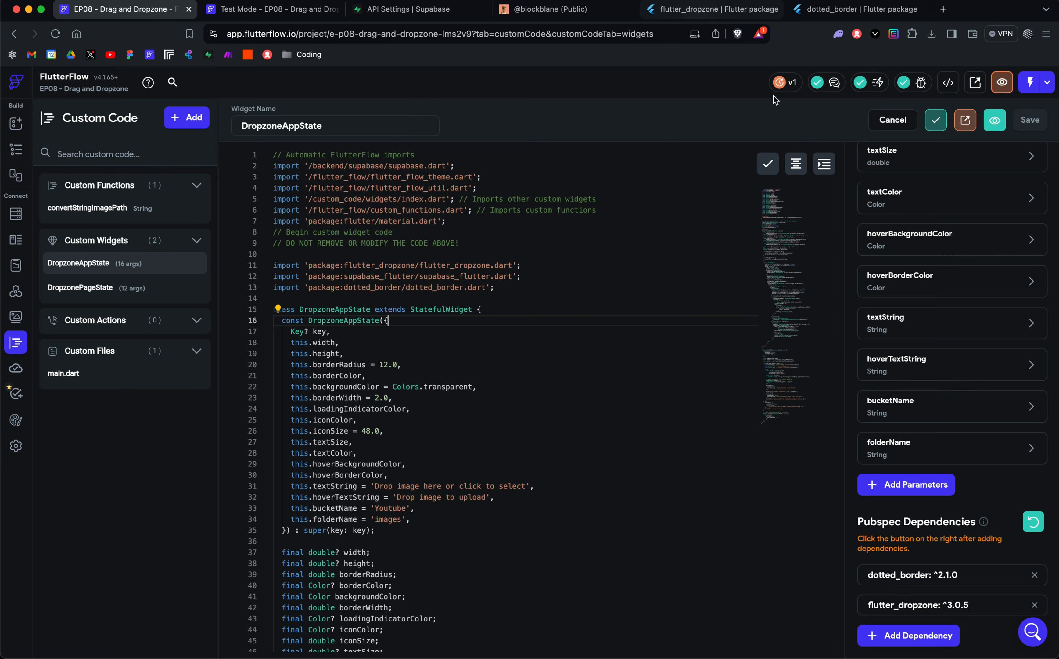
Step: Compare the widget's pubspec dependencies with the flutter_dropzone and dotted_border package pages on pub.dev, returning to the FlutterFlow project
left_click(698, 13)
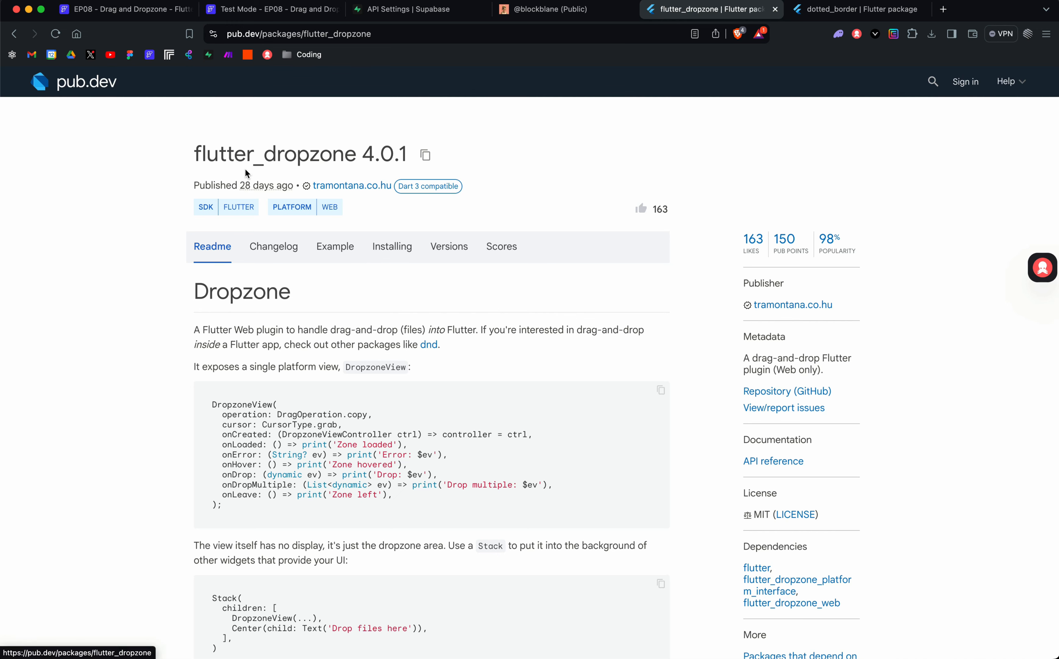
left_click(843, 15)
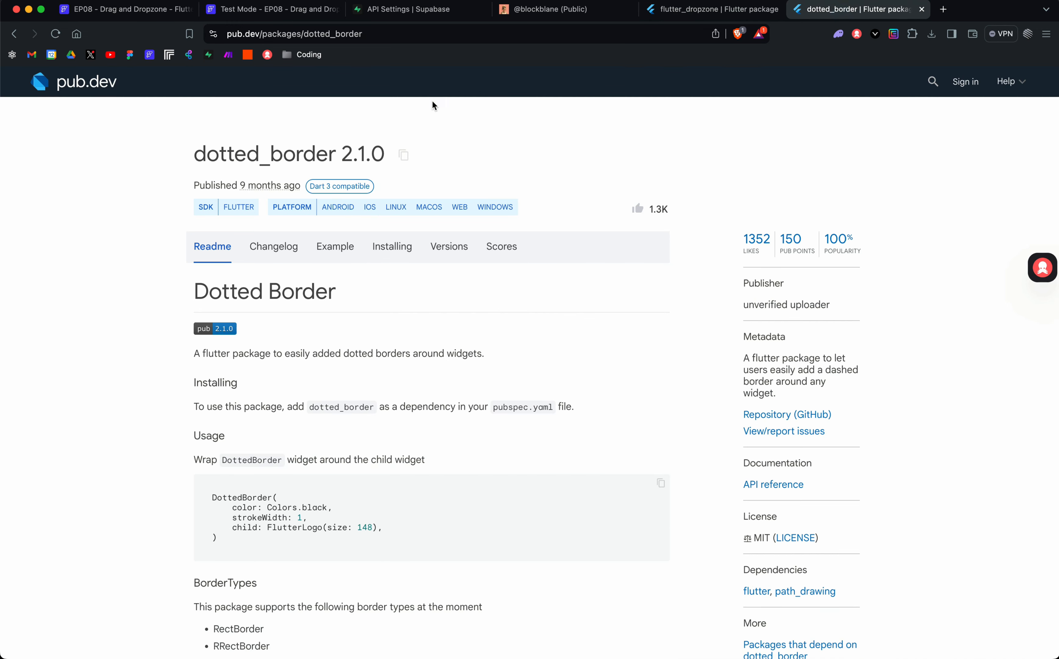
left_click(706, 10)
left_click(235, 11)
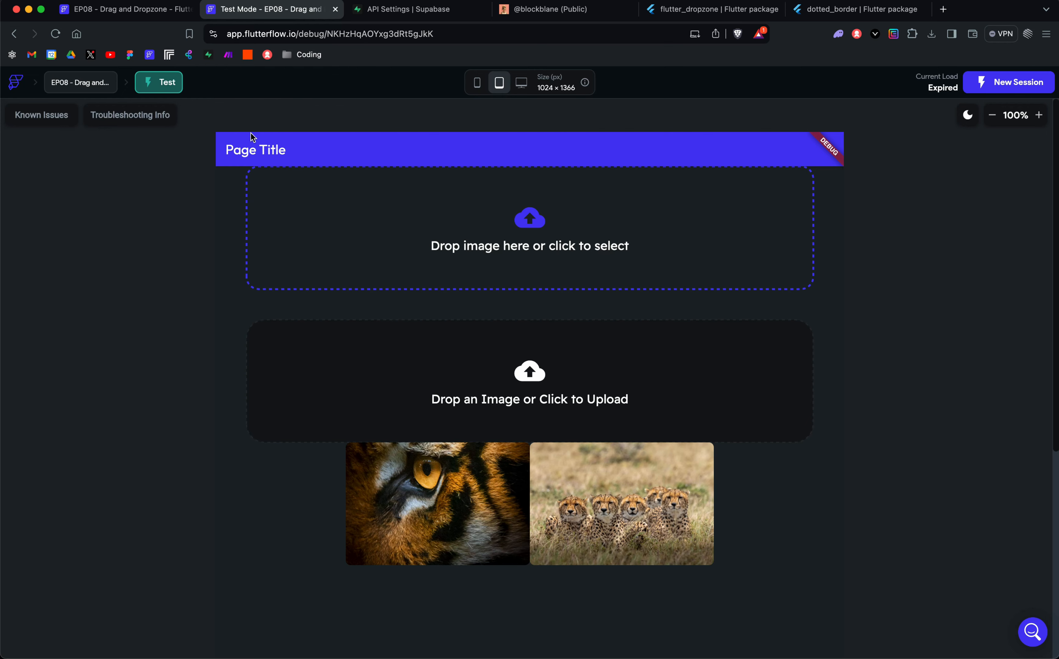
left_click(125, 20)
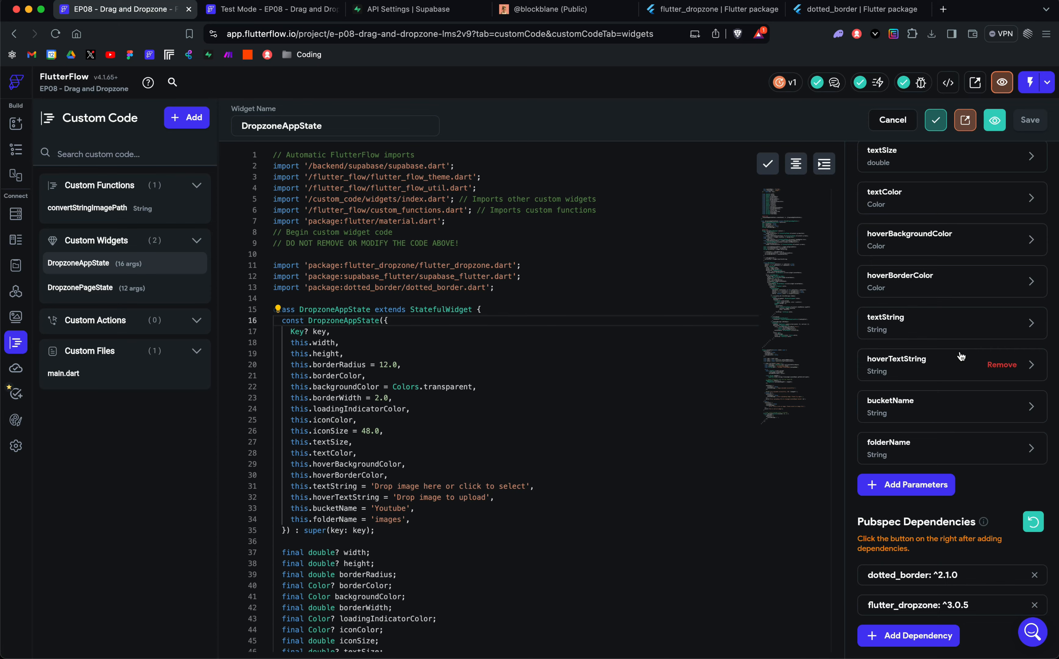
left_click(855, 9)
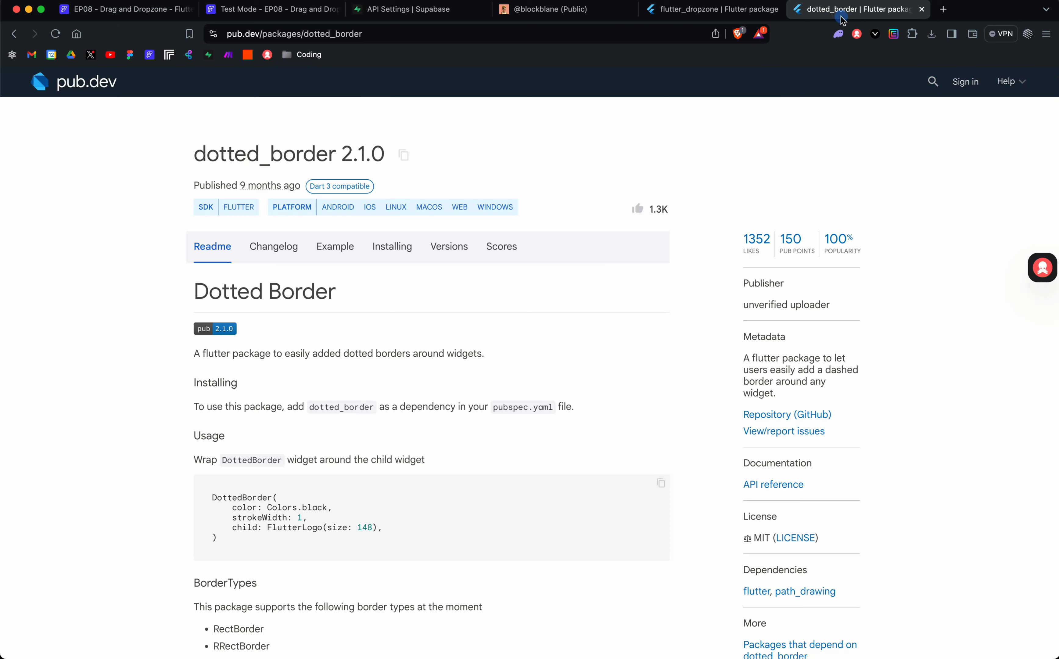
left_click(122, 9)
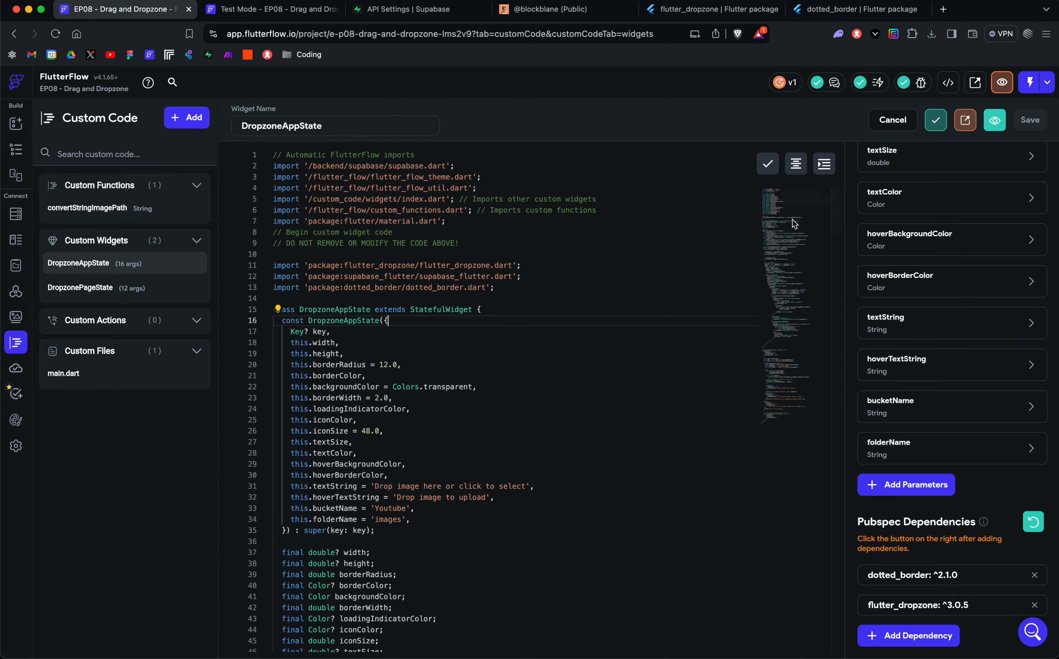
Step: Look through DropzoneAppState's field declarations, check the app state variables and return to the widget's code
scroll(539, 369, "down", 2)
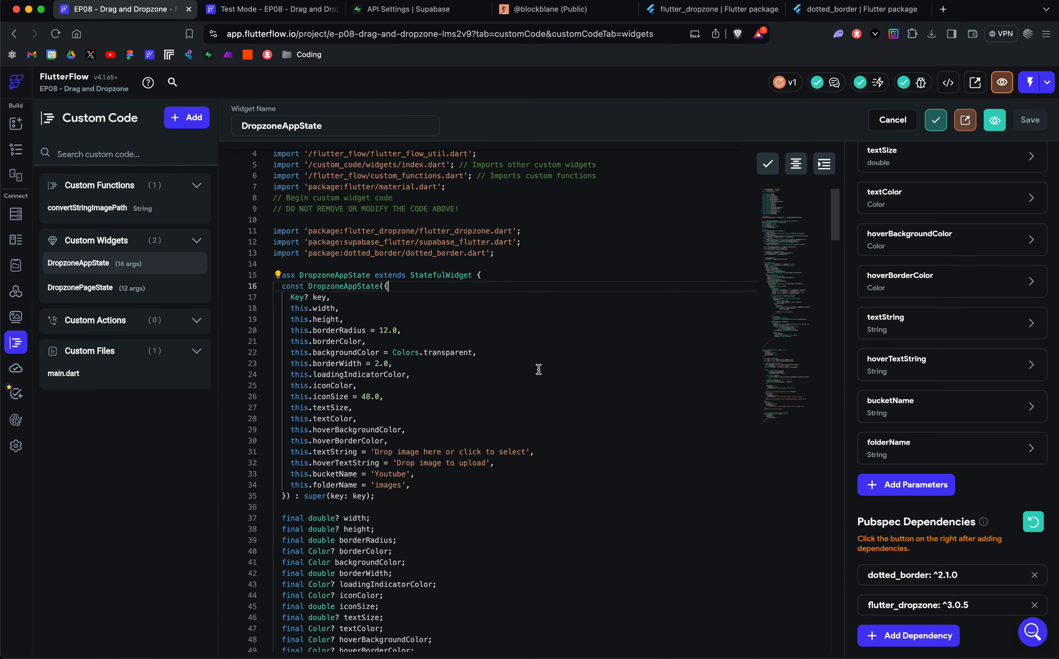
scroll(539, 369, "down", 12)
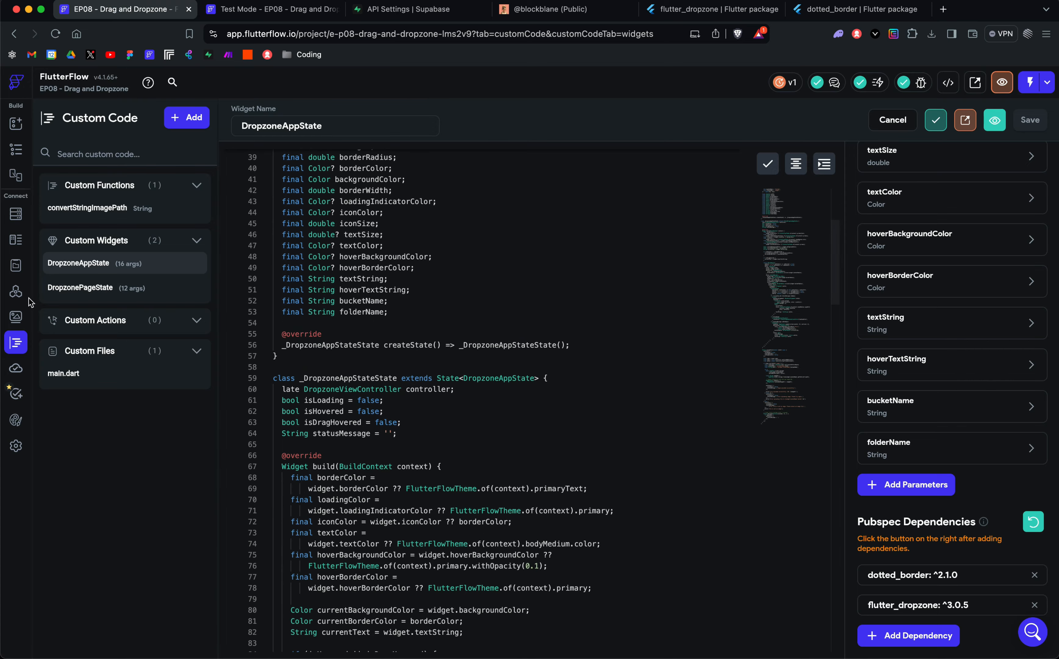
left_click(16, 266)
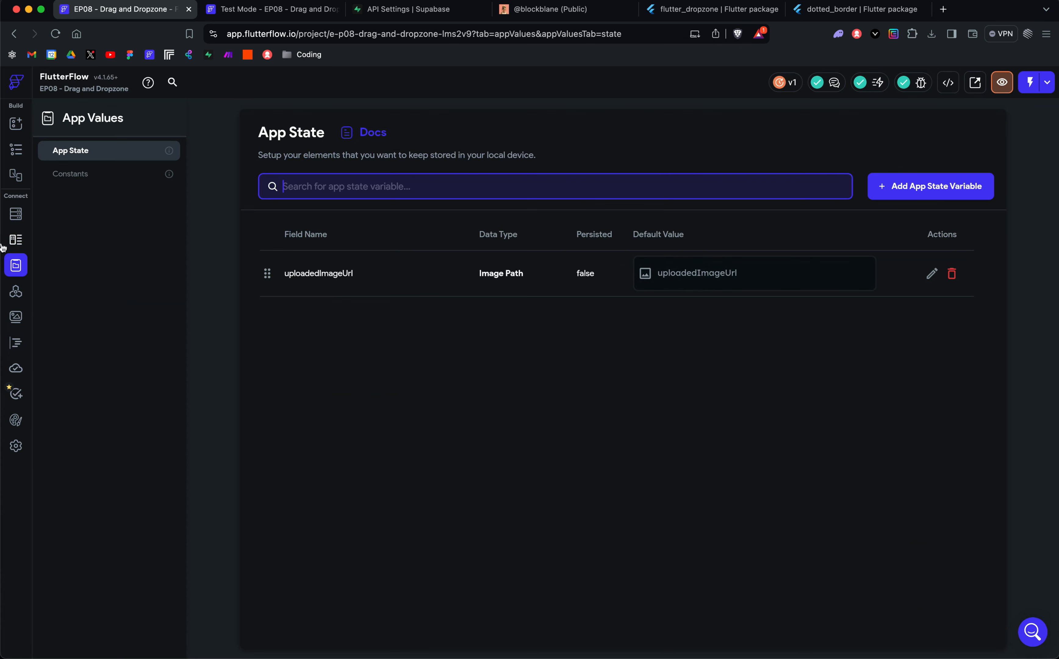
left_click(16, 343)
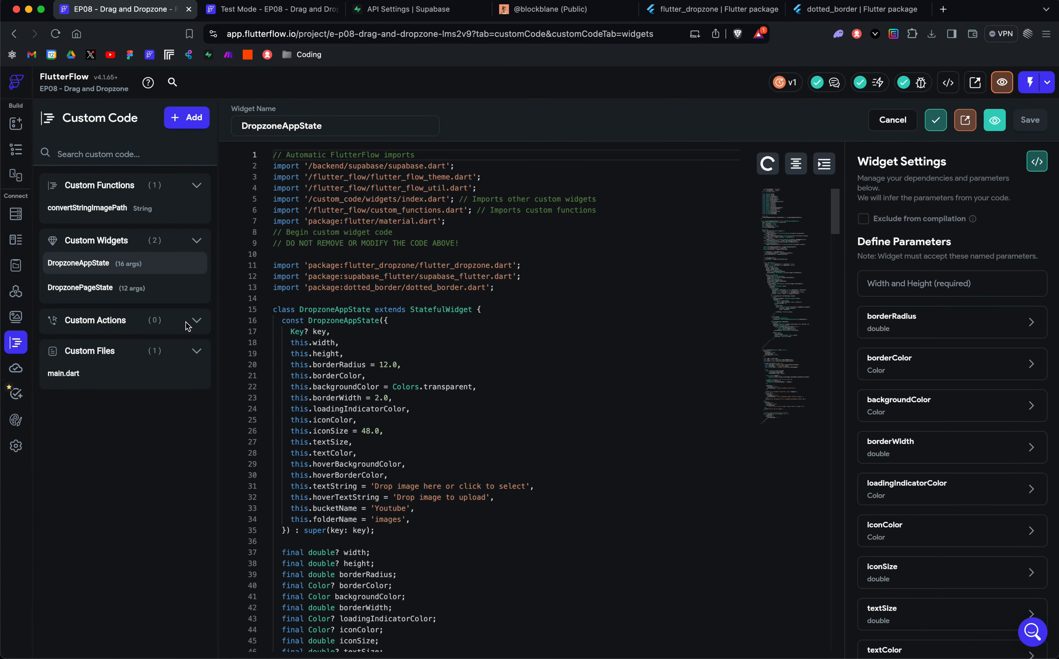
Step: Read the DropzoneAppState code from the build method through acceptFile's upload and error handling, and recheck the widget's parameters and dependencies
scroll(432, 330, "down", 10)
scroll(433, 329, "down", 7)
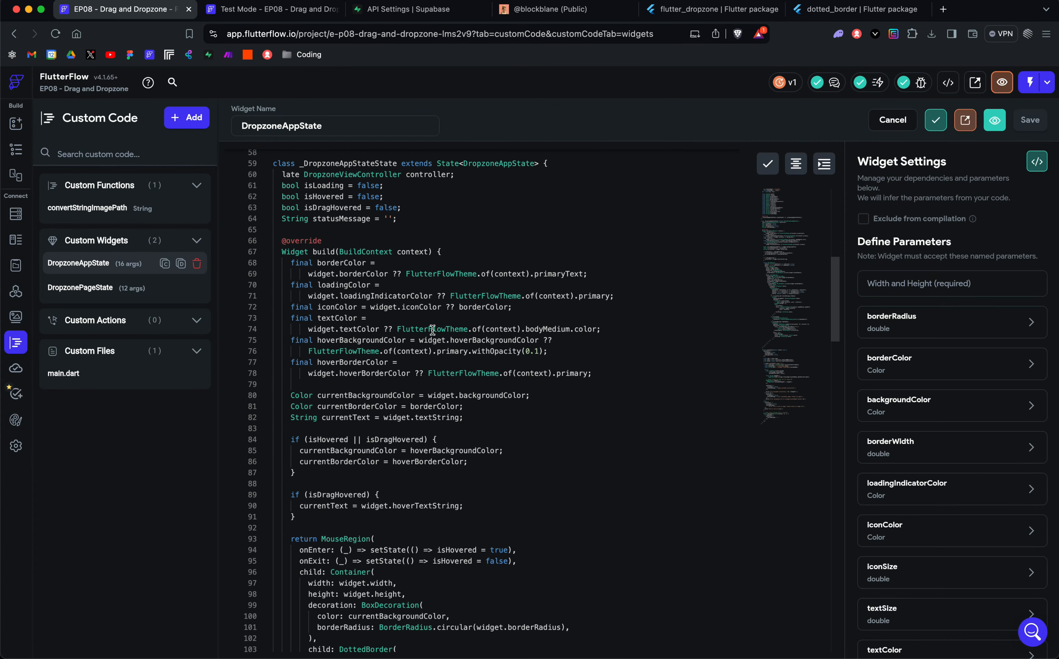
scroll(433, 330, "down", 15)
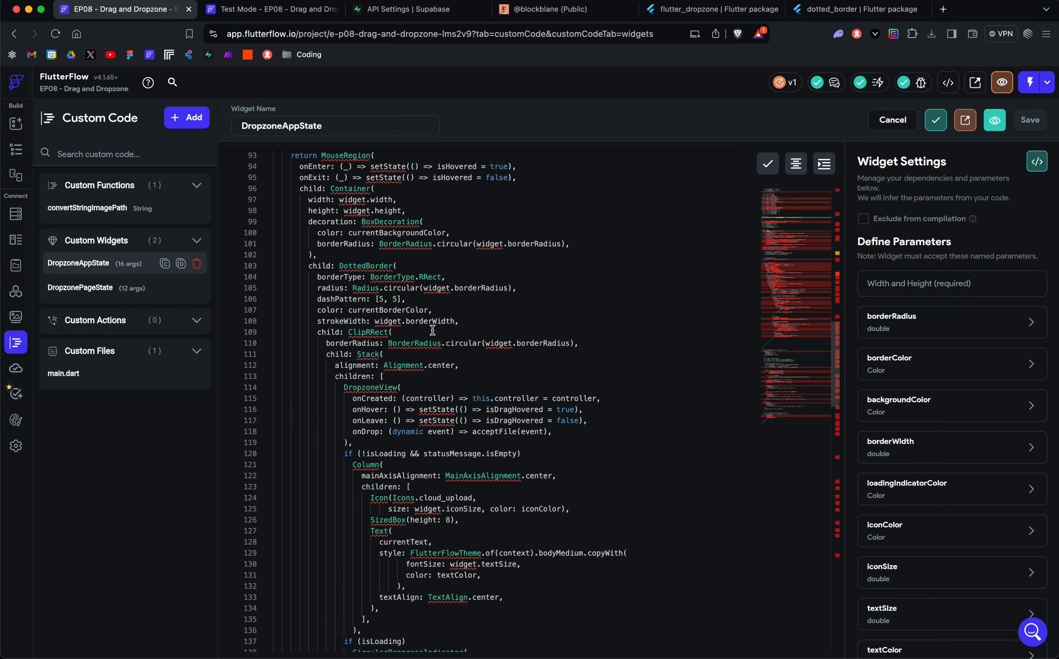
scroll(432, 329, "down", 1)
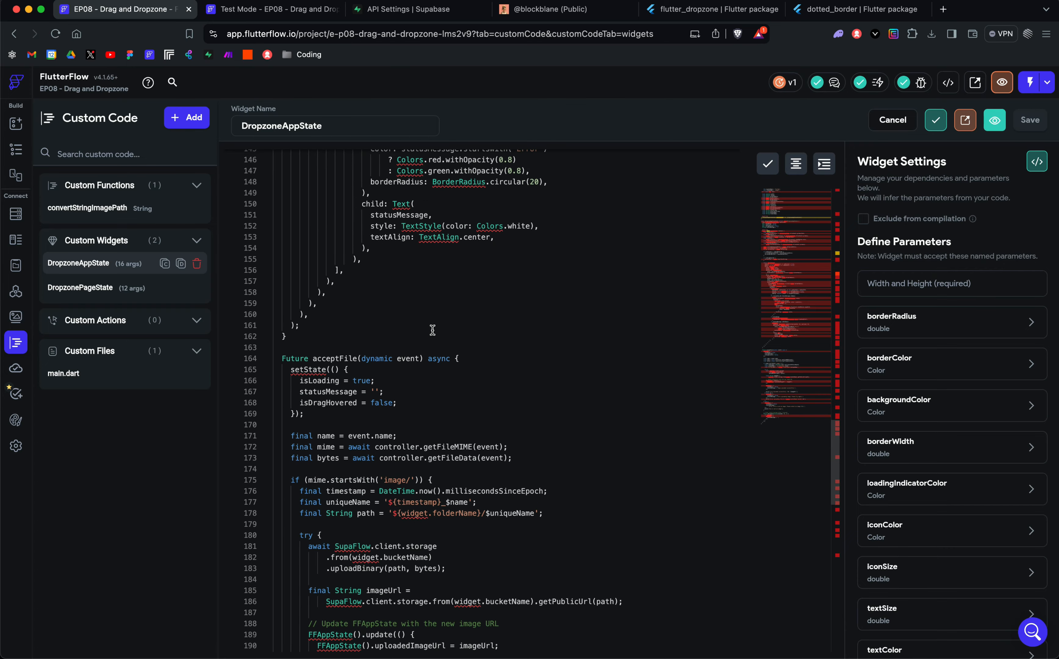
scroll(433, 330, "down", 5)
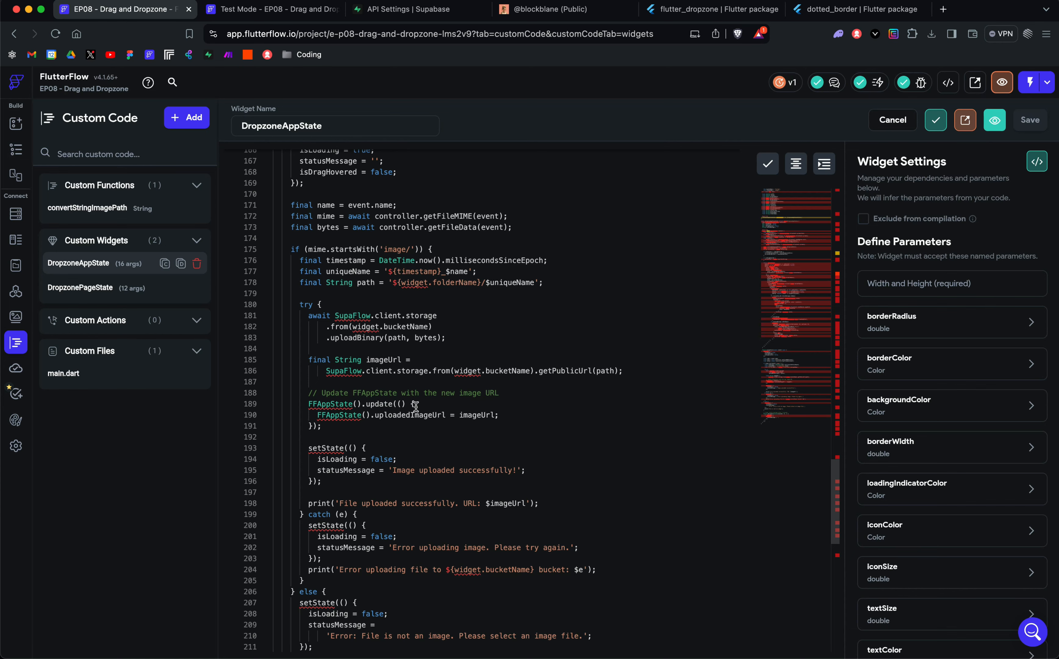
scroll(416, 406, "down", 1)
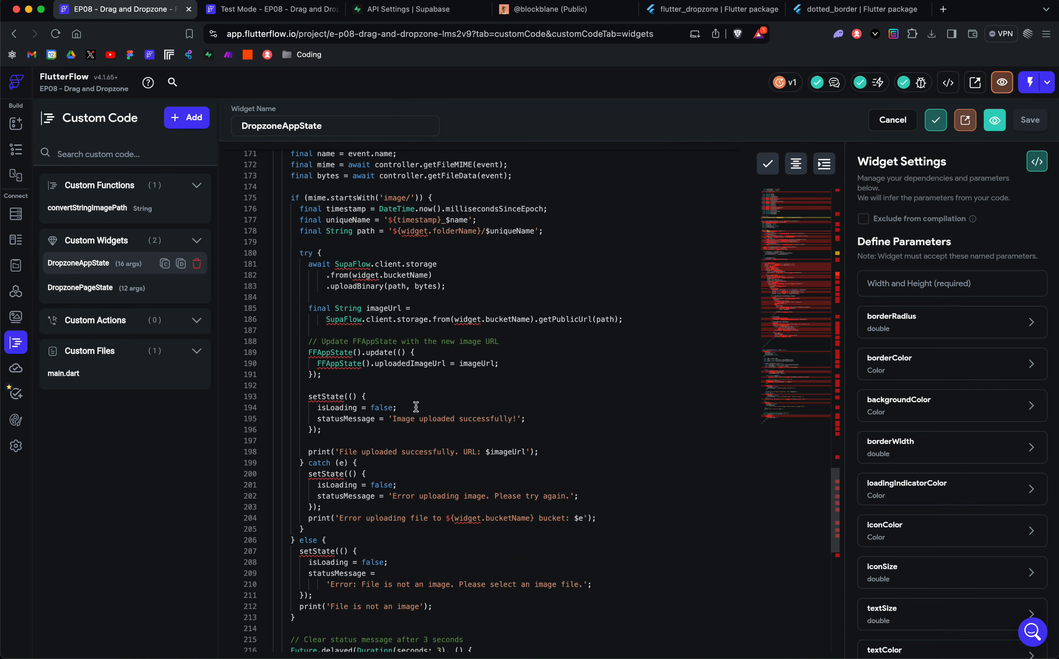
scroll(930, 401, "down", 10)
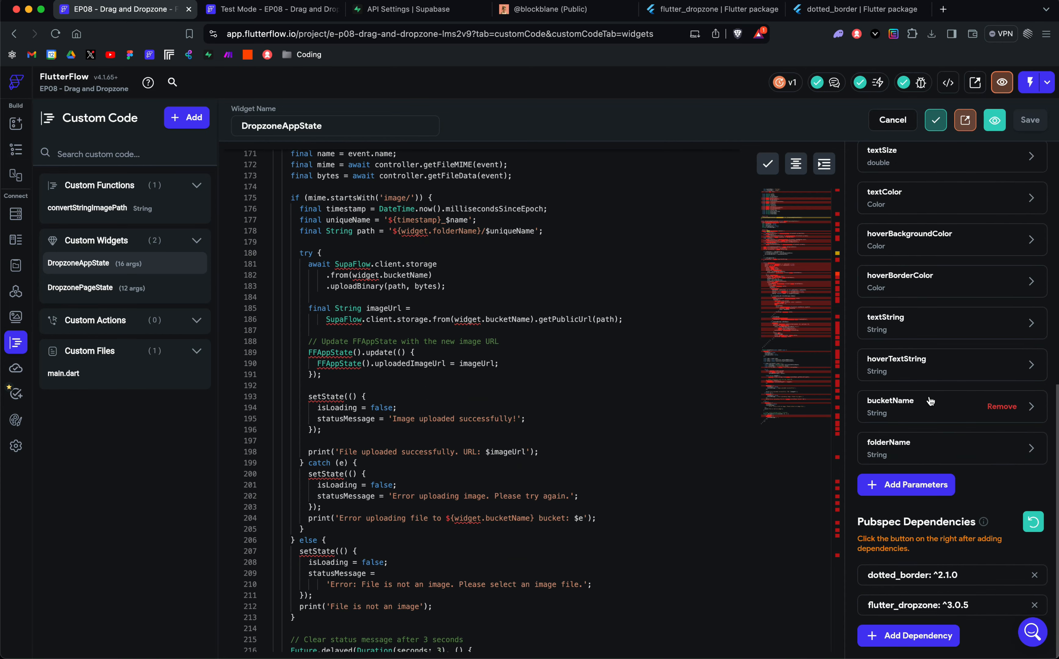
scroll(589, 442, "down", 3)
Step: Review the DropzoneAppState code back up to its imports, constructor parameters and state class fields
scroll(590, 444, "up", 15)
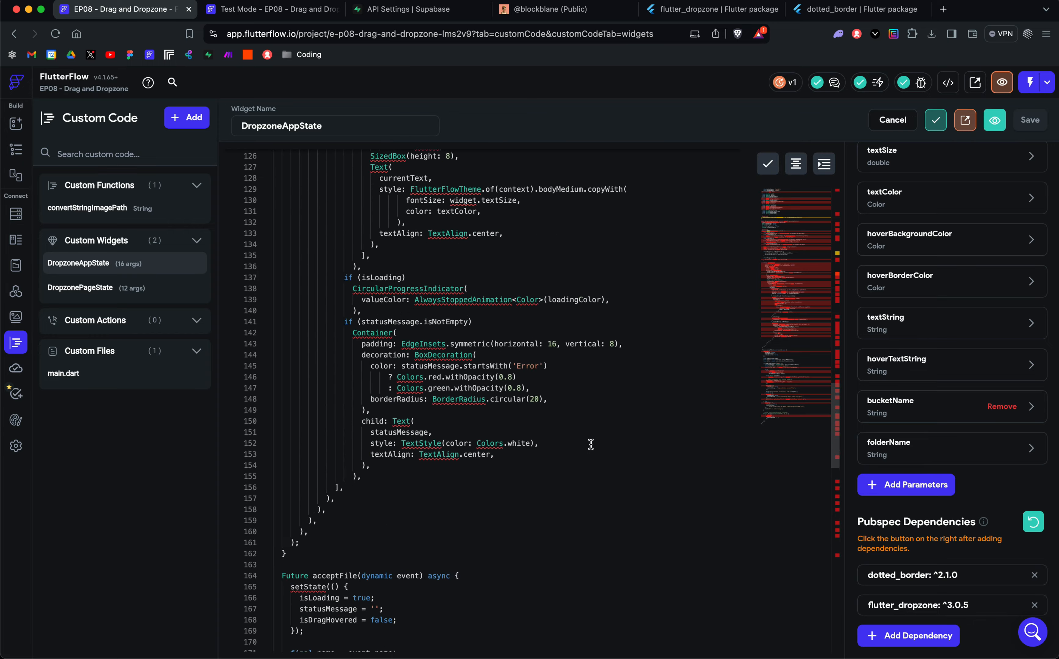
scroll(590, 443, "up", 12)
scroll(599, 470, "up", 2)
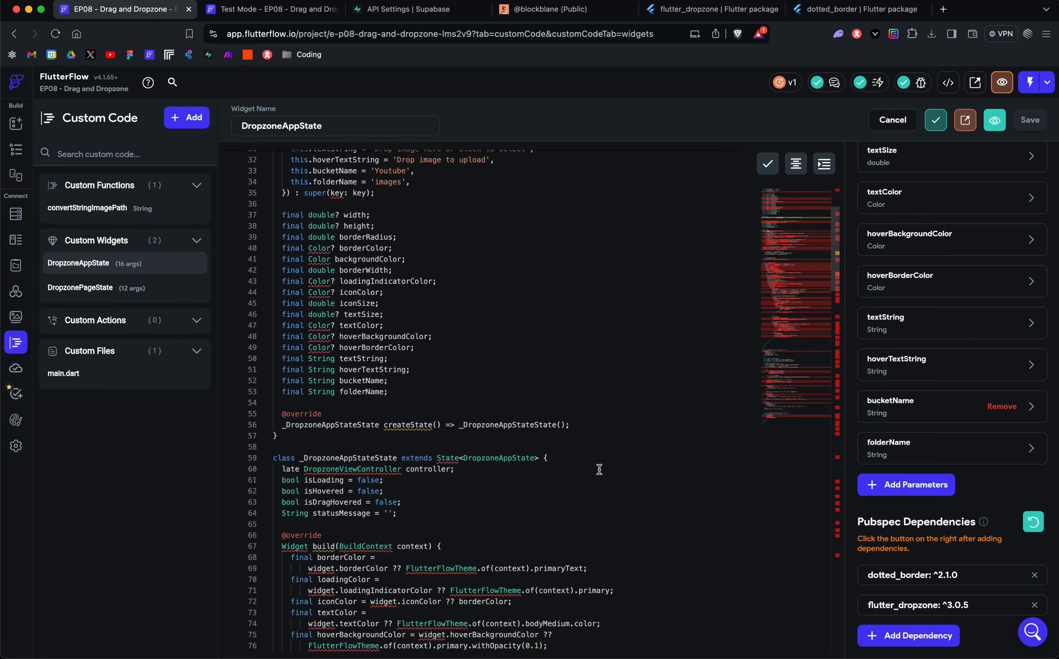
scroll(599, 470, "up", 10)
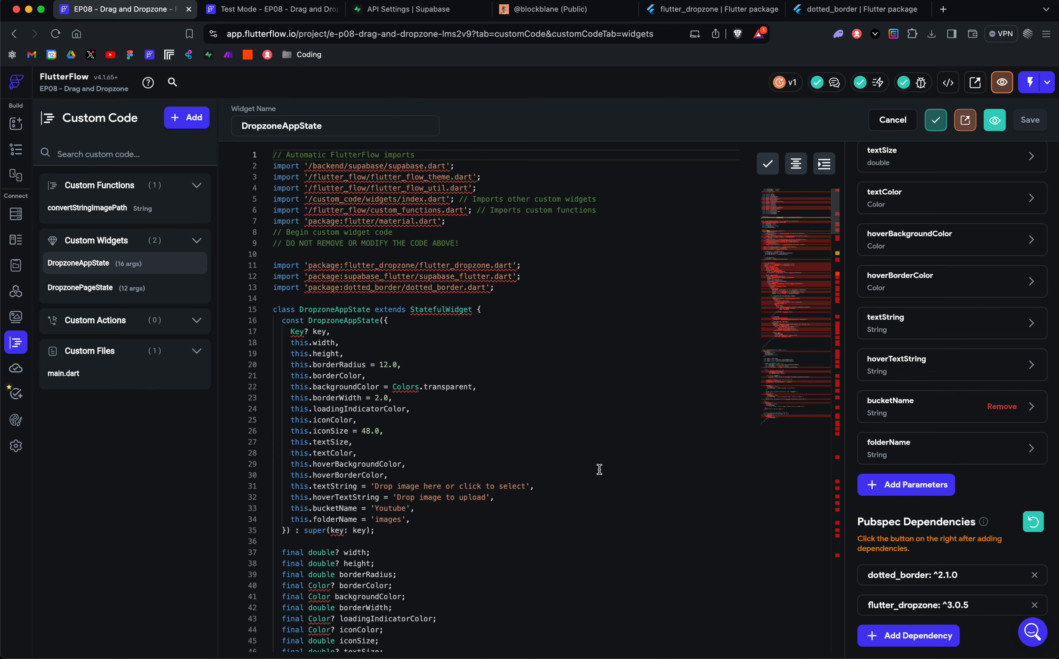
scroll(599, 470, "down", 15)
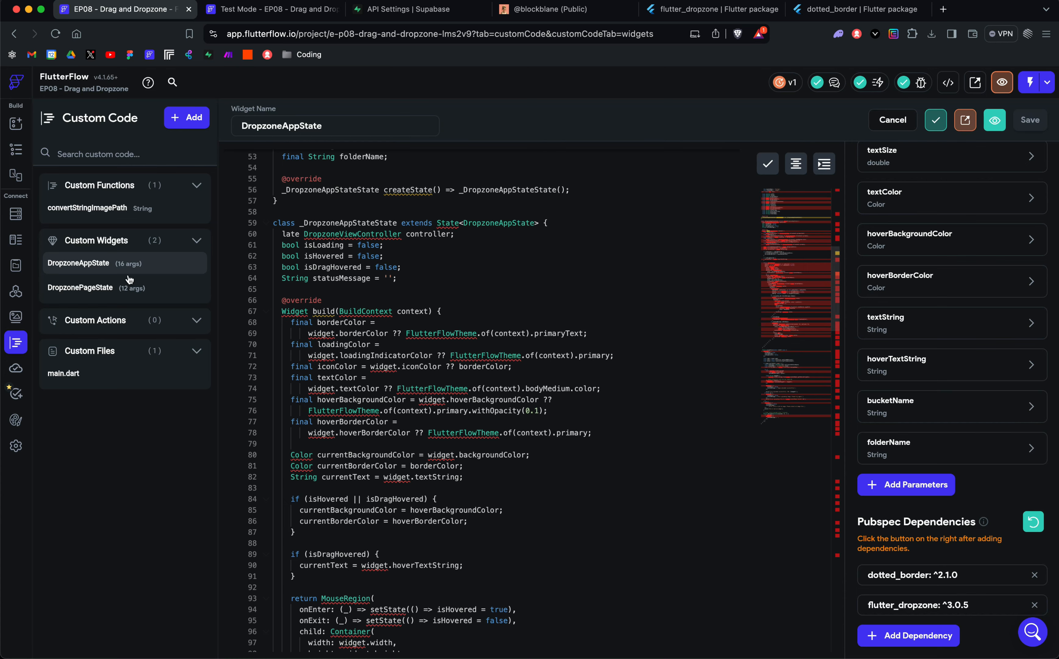
scroll(405, 248, "up", 1)
scroll(406, 248, "up", 8)
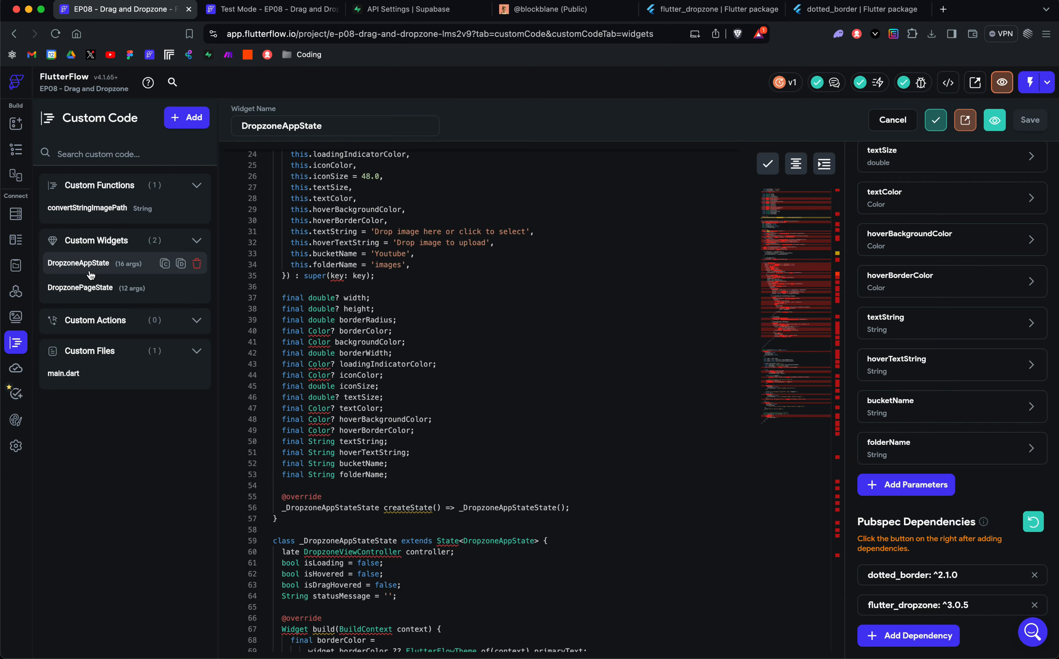
Step: Open the DropzonePageState custom widget and read its imports, constructor parameters and build method
left_click(83, 289)
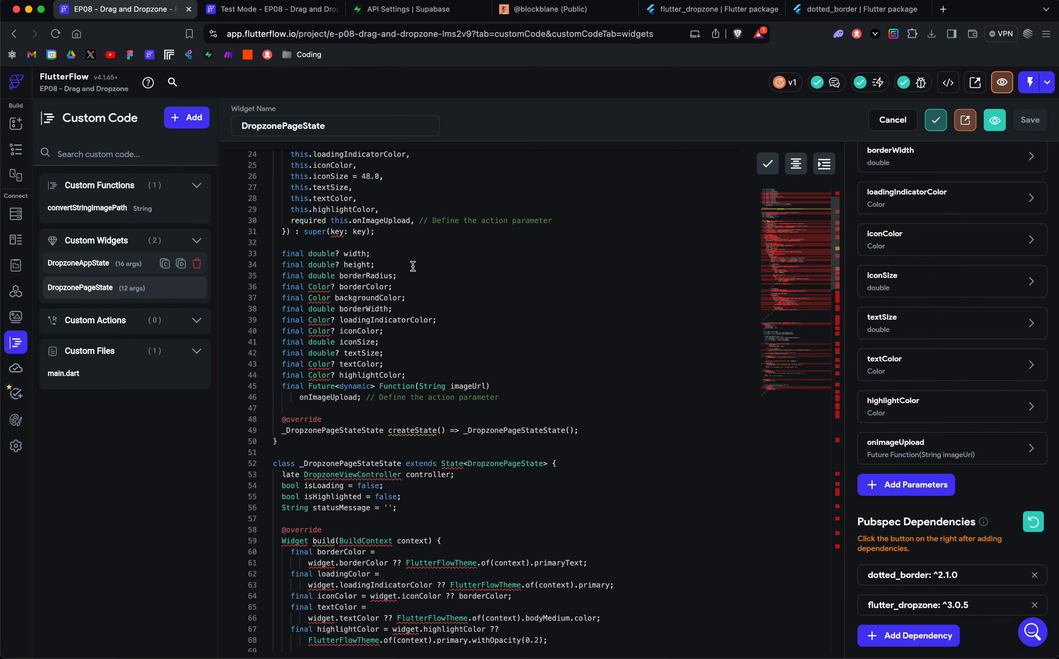
scroll(413, 265, "up", 5)
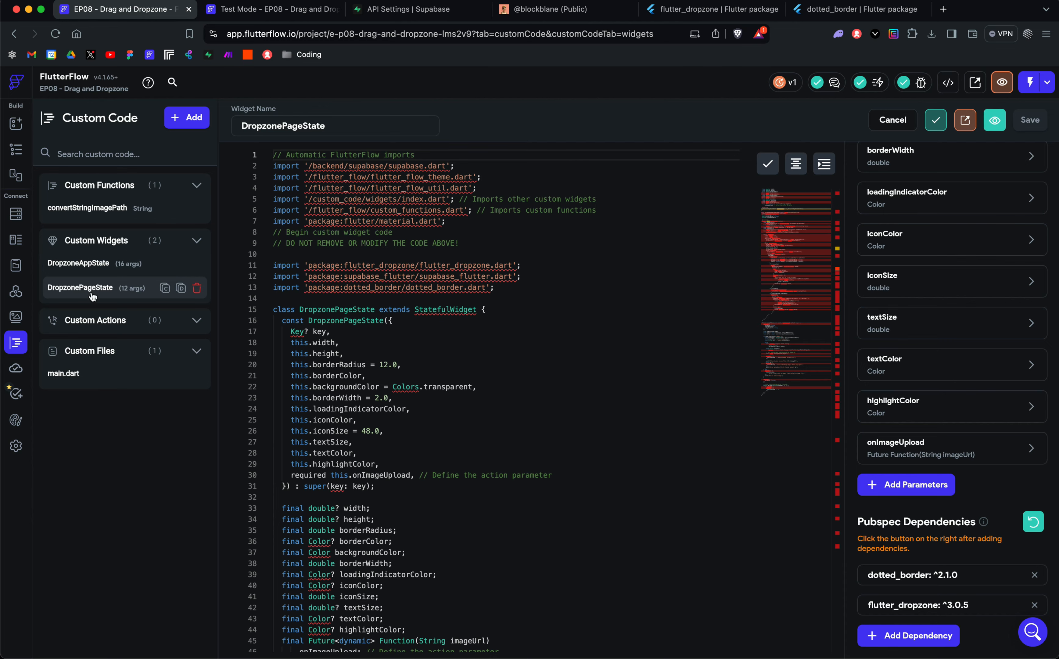
scroll(485, 318, "down", 12)
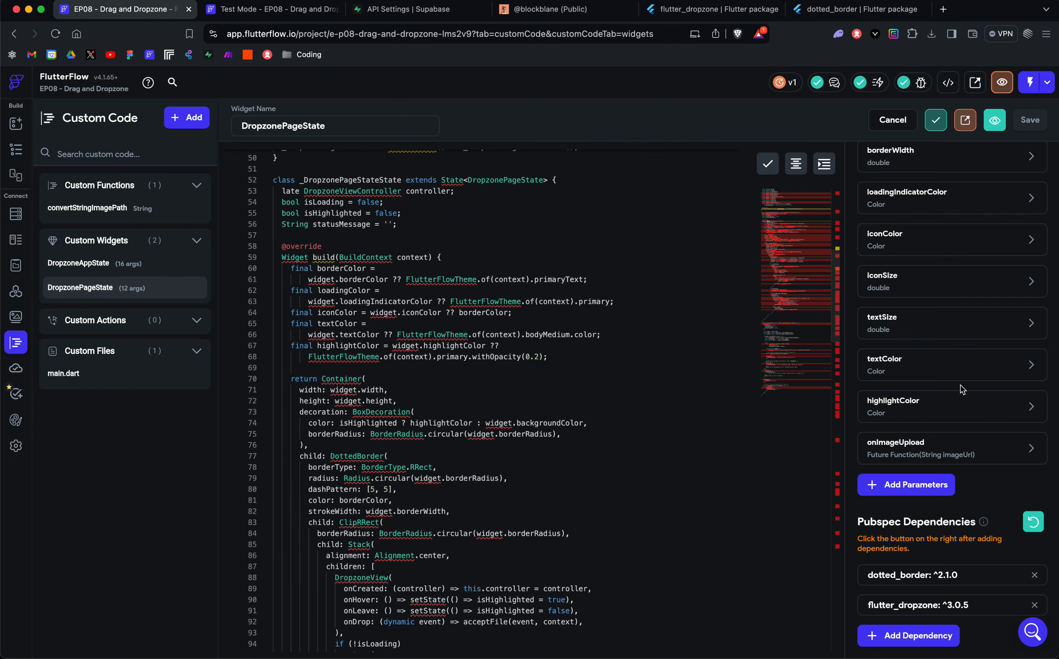
Step: Inspect DropzonePageState's onImageUpload action parameter among the defined parameters and expand its imageUrl action parameter
left_click(923, 449)
scroll(922, 467, "down", 5)
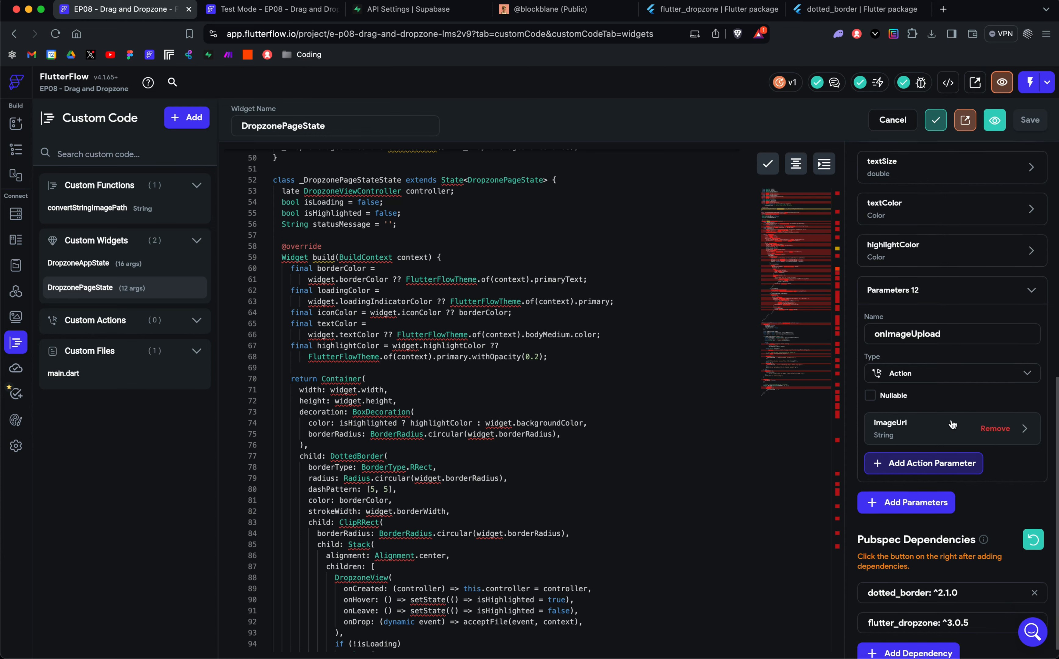
left_click(918, 286)
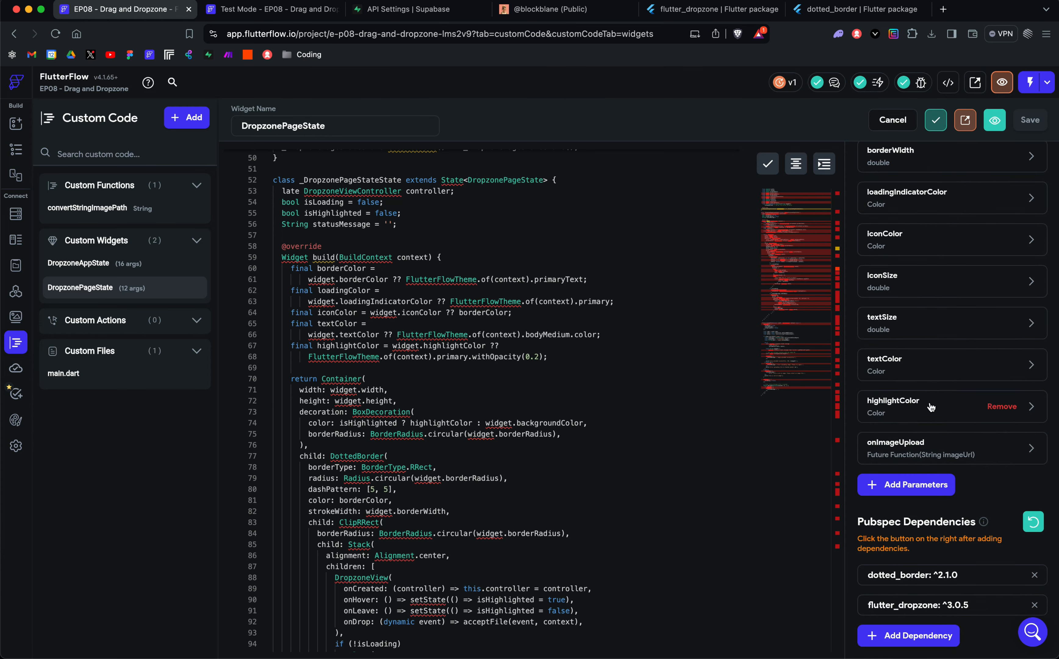
scroll(922, 438, "up", 7)
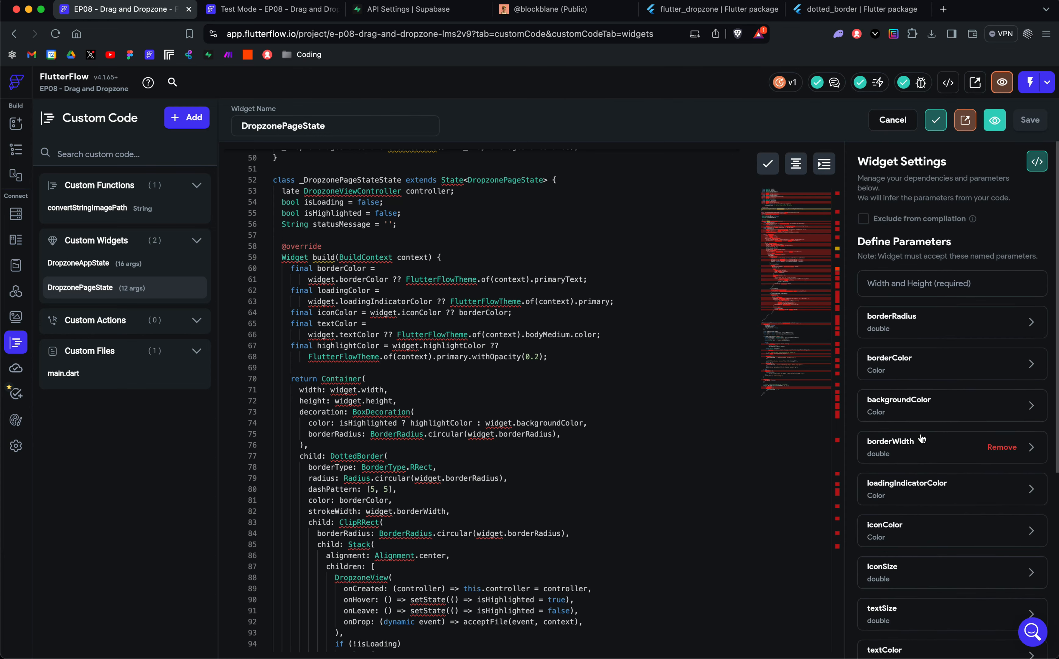
scroll(922, 438, "down", 7)
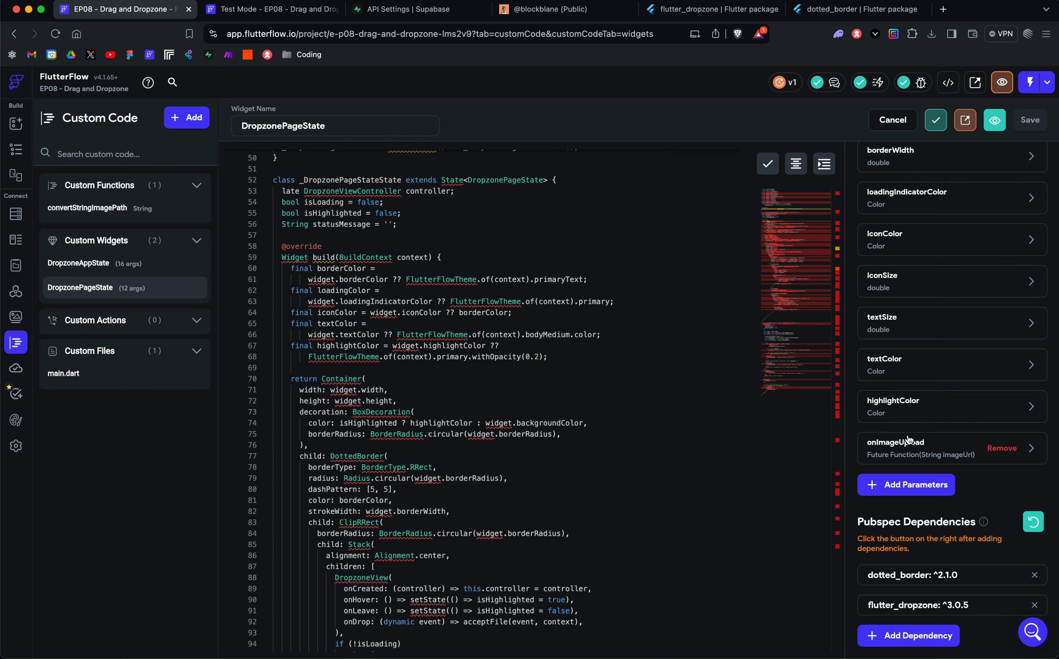
left_click(908, 441)
scroll(921, 468, "down", 2)
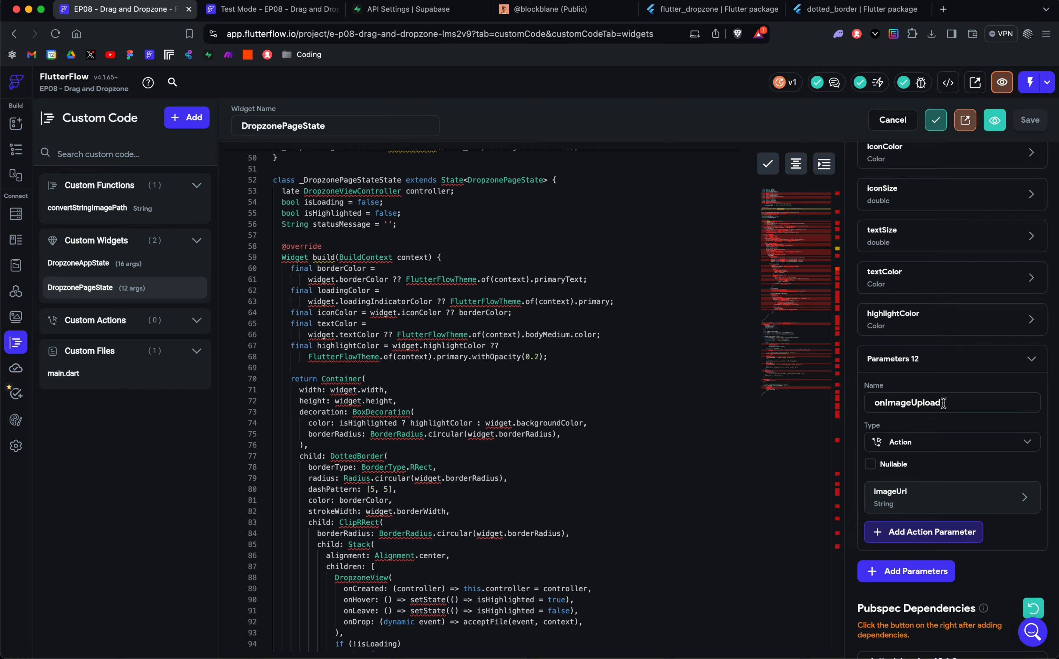
left_click(931, 497)
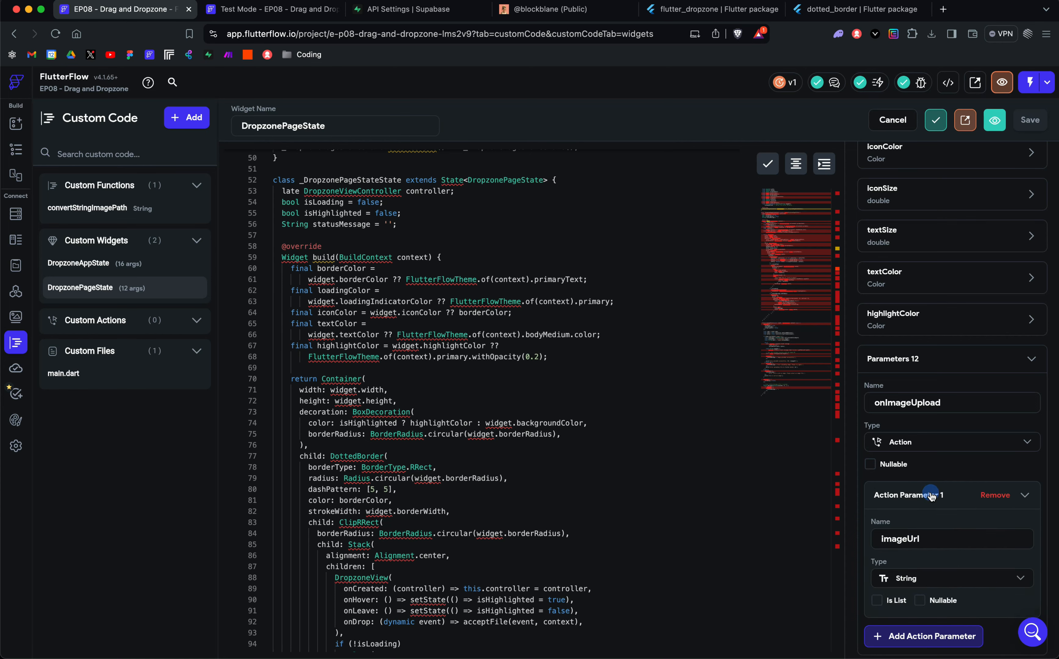
Step: Review the onImageUpload parameter, collapse its imageUrl action parameter, and read DropzonePageState's build method down to the DropzoneView
scroll(930, 478, "down", 1)
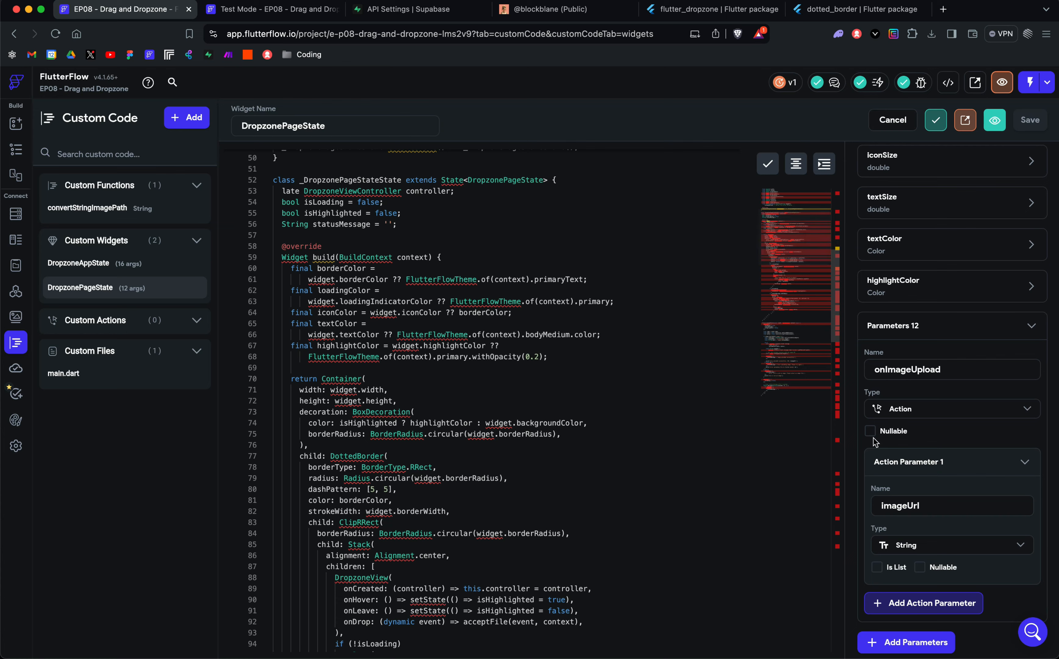
left_click(966, 461)
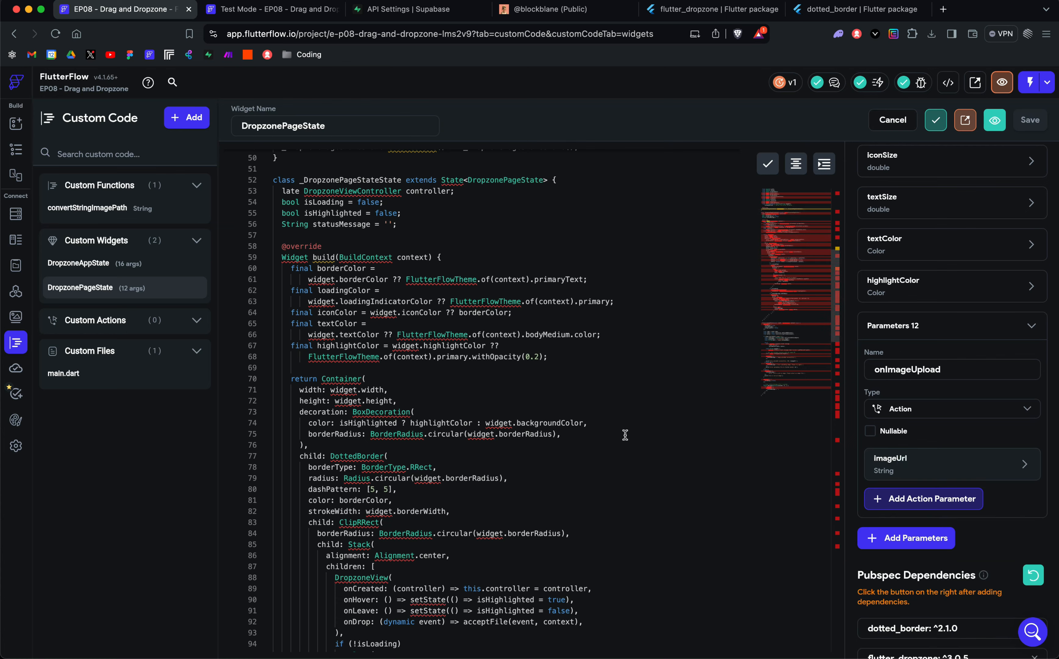
scroll(625, 435, "down", 3)
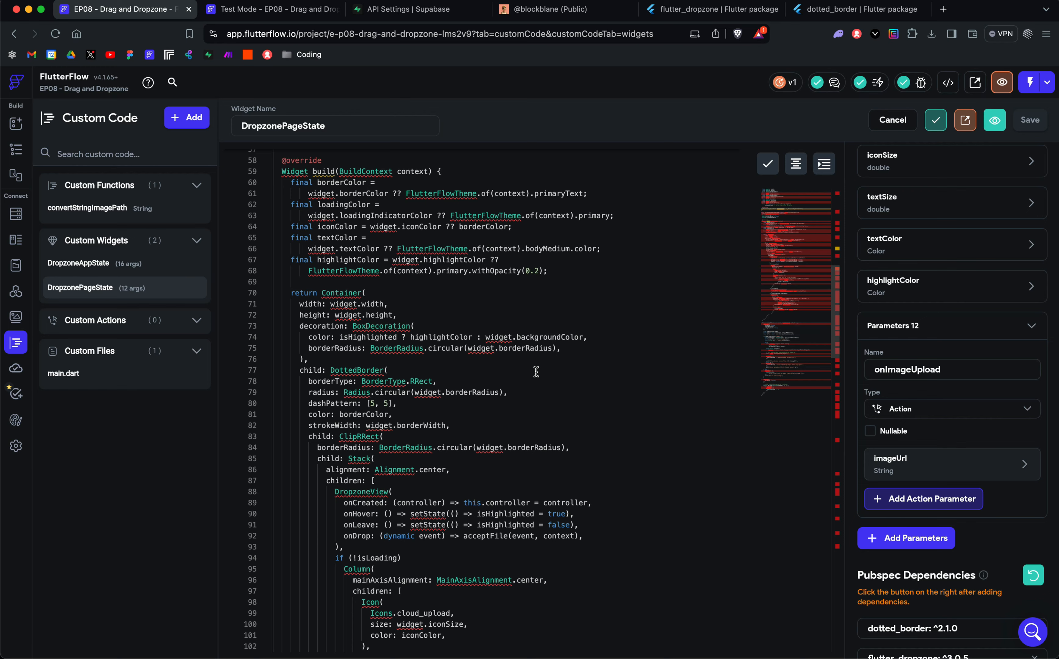
Step: Switch to Supabase and open the Testing July folder in the Youtube storage bucket to inspect the uploaded files
left_click(385, 10)
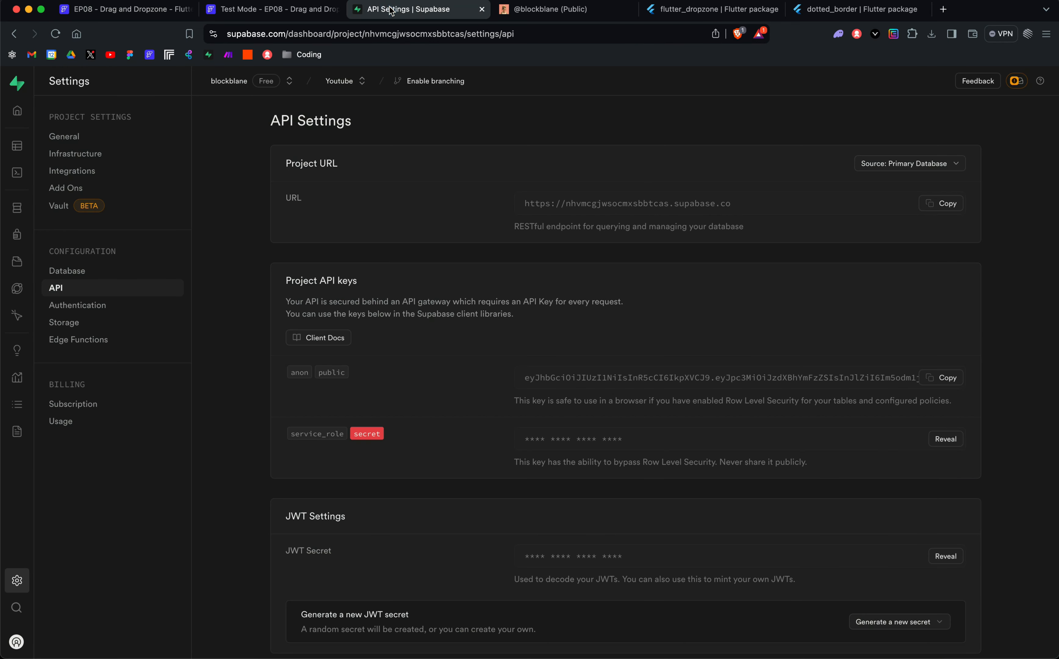
left_click(77, 262)
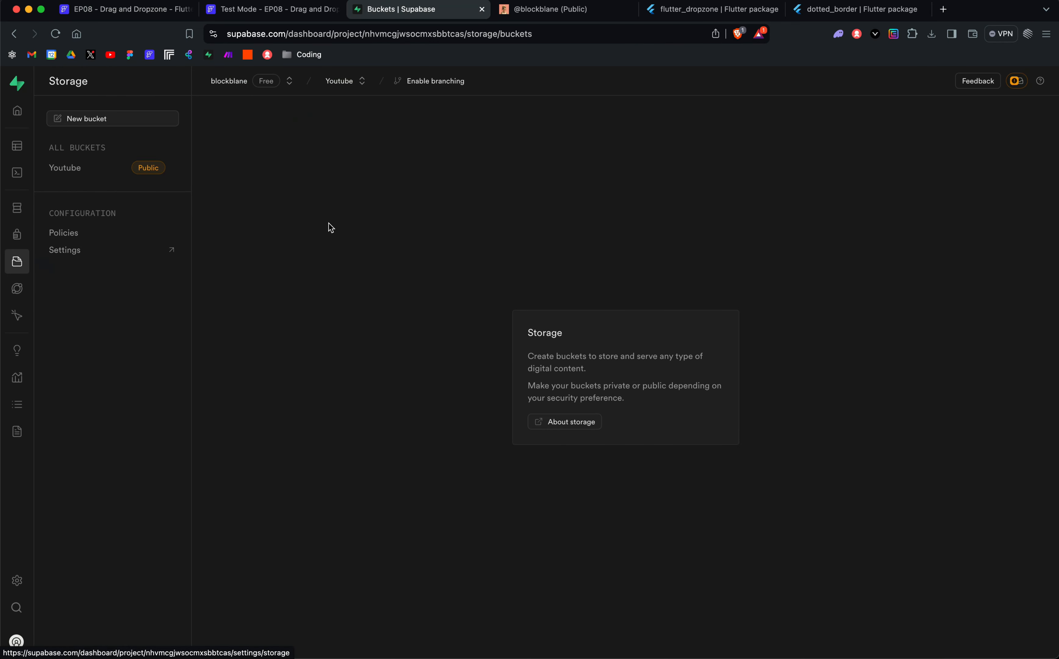
left_click(84, 167)
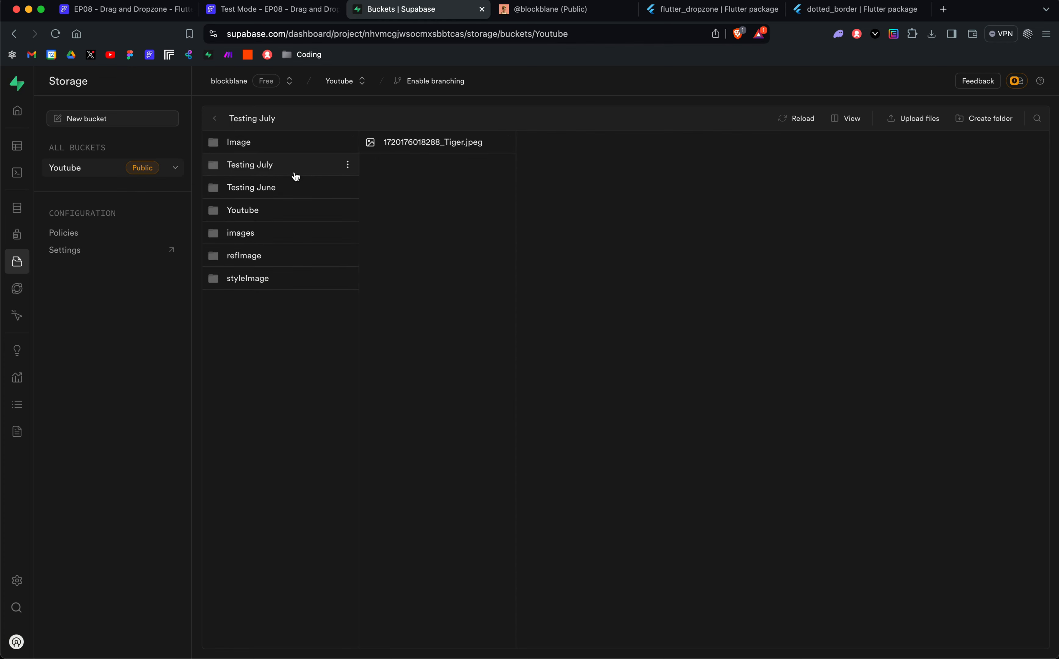
left_click(269, 173)
Step: Return to FlutterFlow, expand onImageUpload's imageUrl action parameter, and read DropzonePageState's DropzoneView and loading-indicator code
left_click(118, 9)
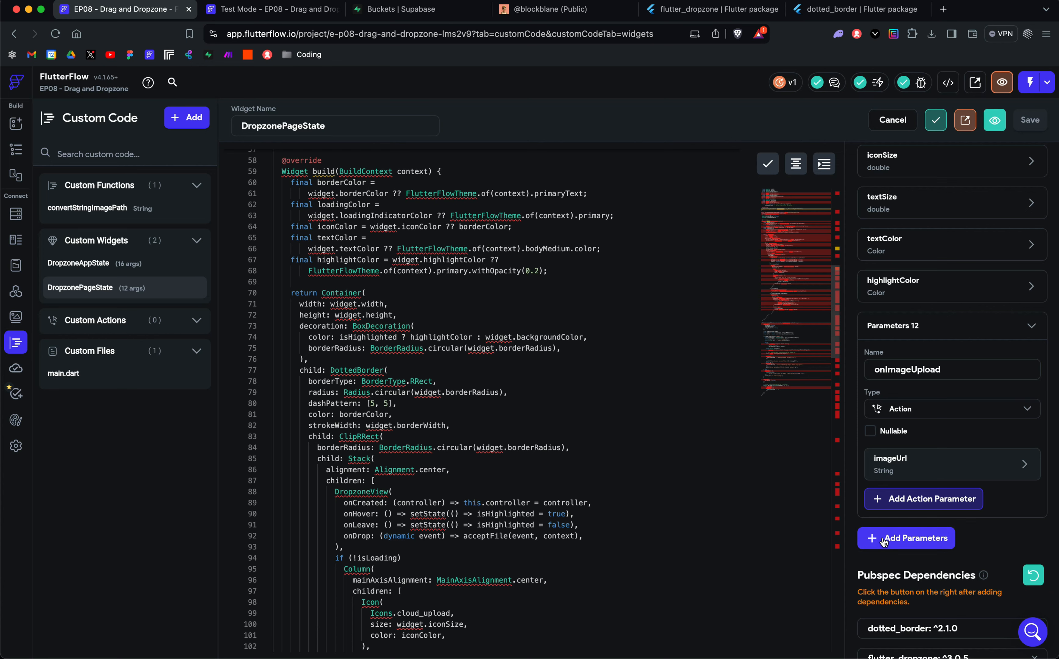
left_click(914, 467)
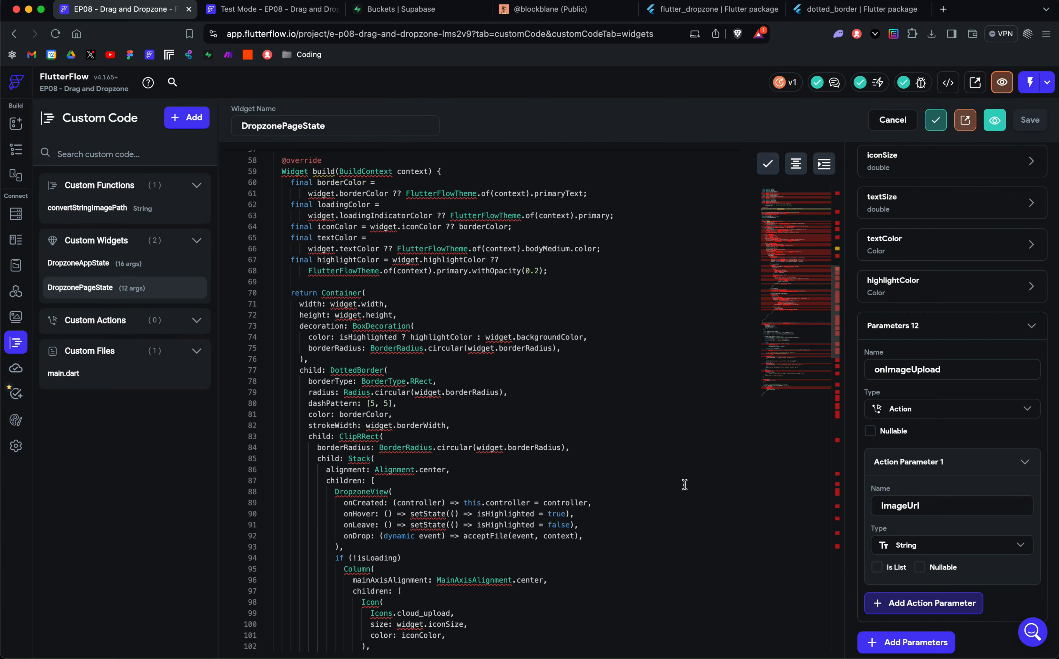
scroll(685, 485, "down", 1)
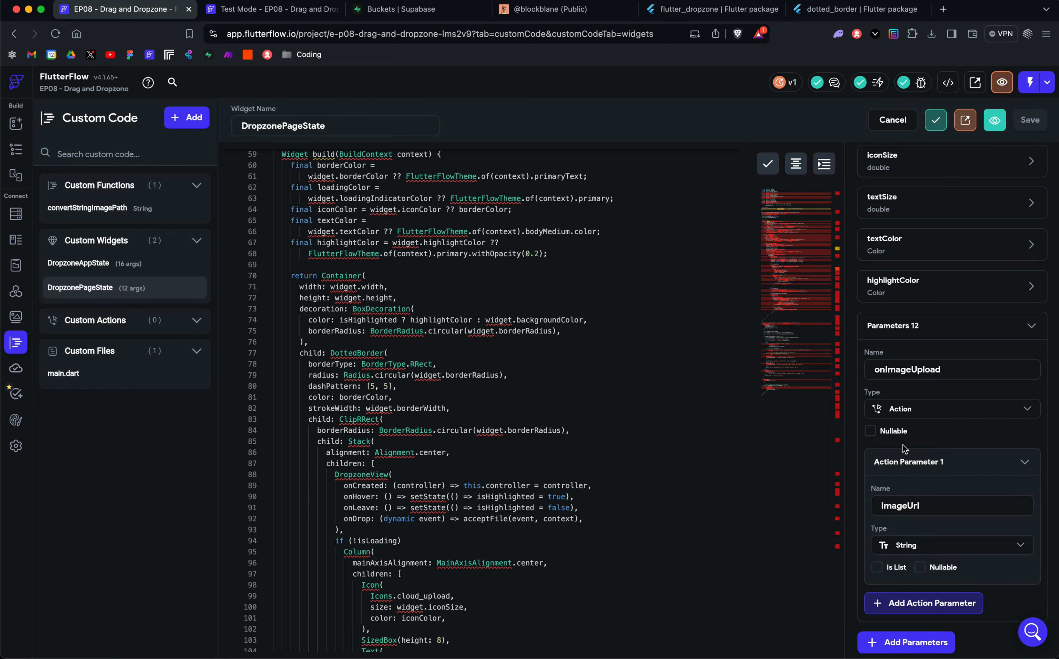
scroll(478, 392, "down", 5)
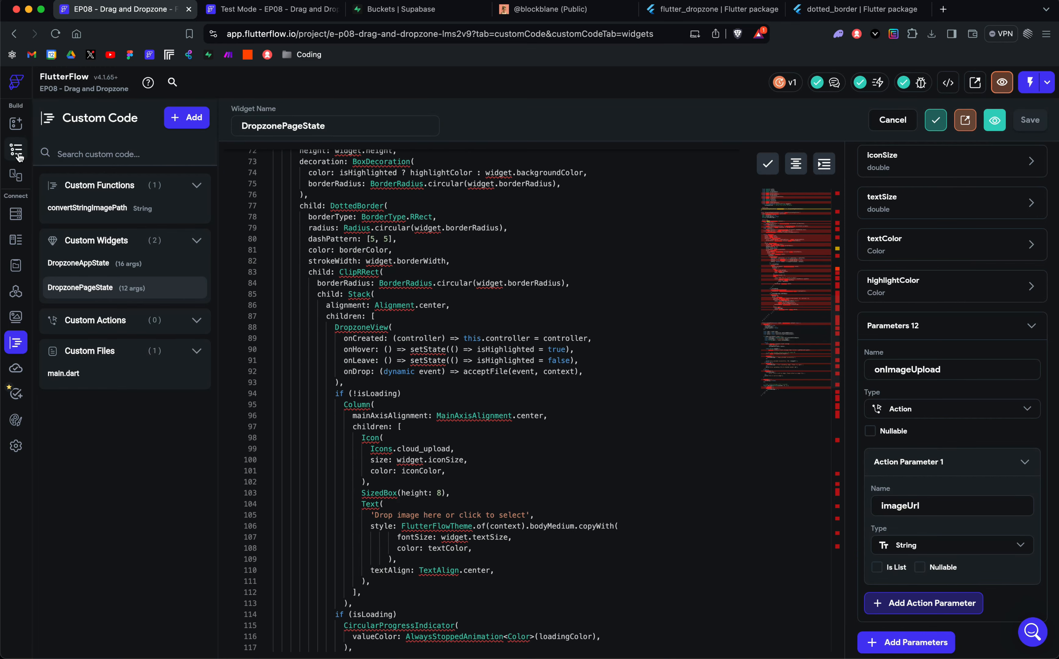
Step: Open HomePage in the page builder and examine DropzonePageState's custom widget properties down to onImageUpload
left_click(17, 156)
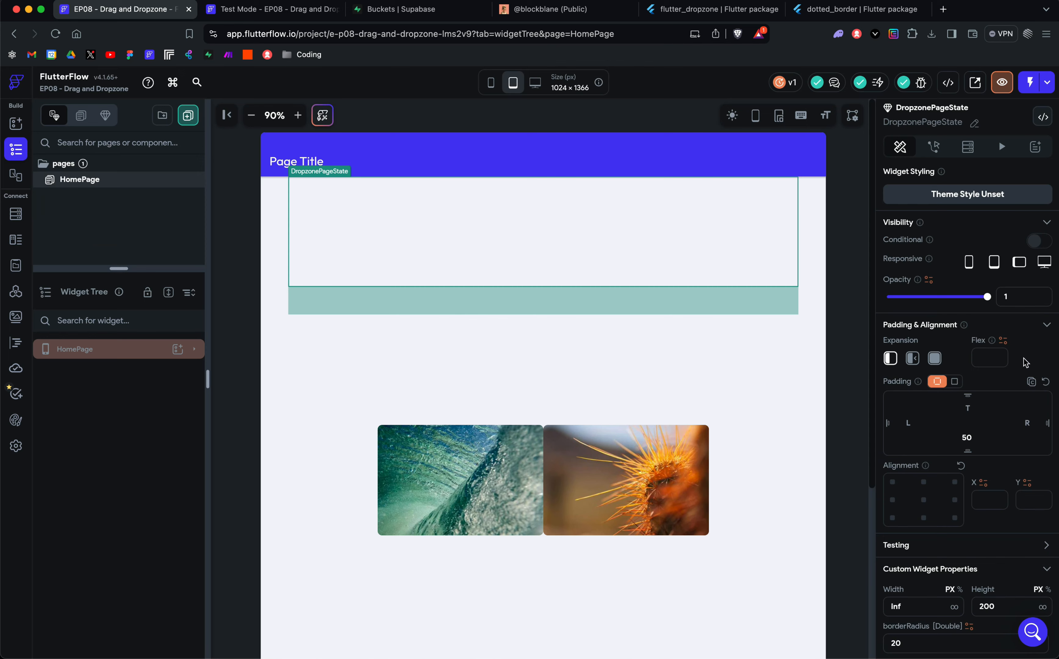
scroll(1002, 455, "down", 1)
scroll(1000, 455, "down", 10)
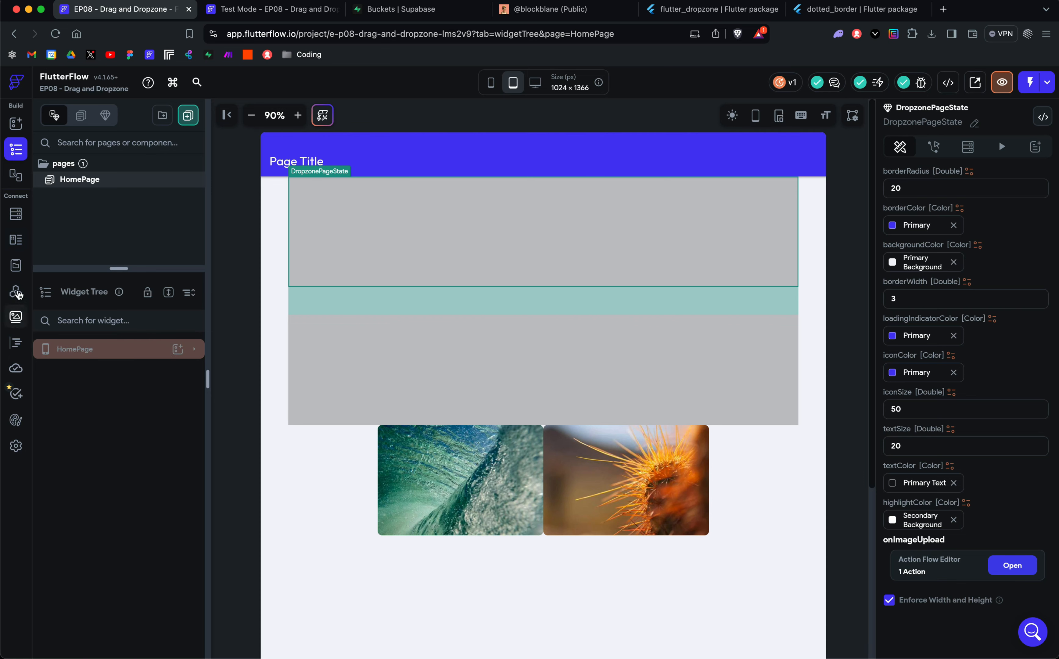
Step: Reopen the DropzonePageState custom code and expand its onImageUpload parameter to recheck the imageUrl action parameter
left_click(16, 342)
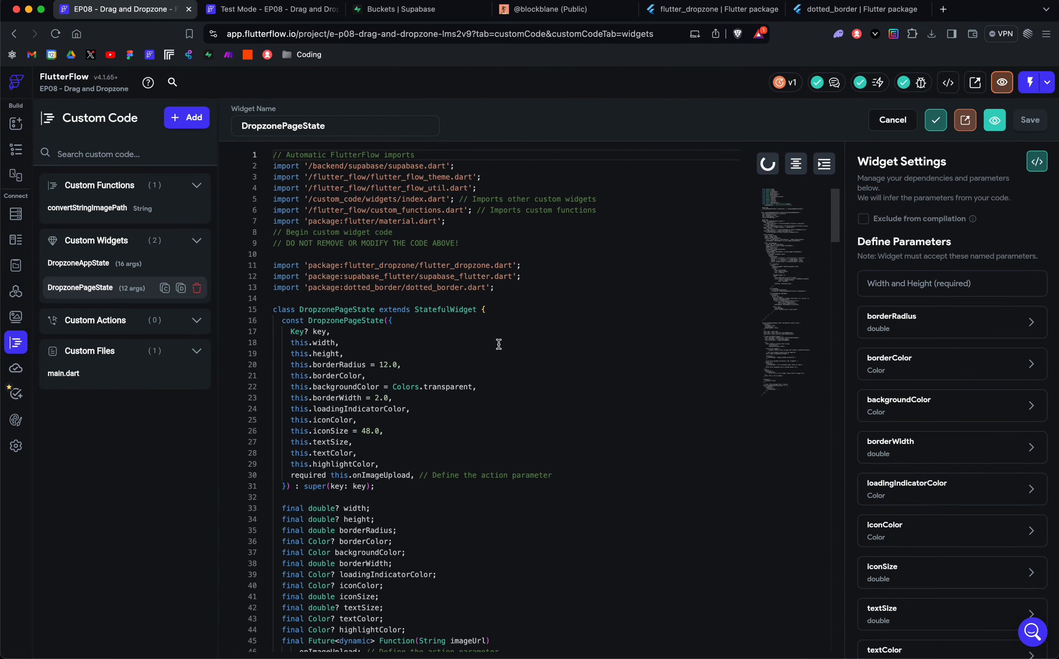
scroll(950, 392, "down", 7)
left_click(891, 441)
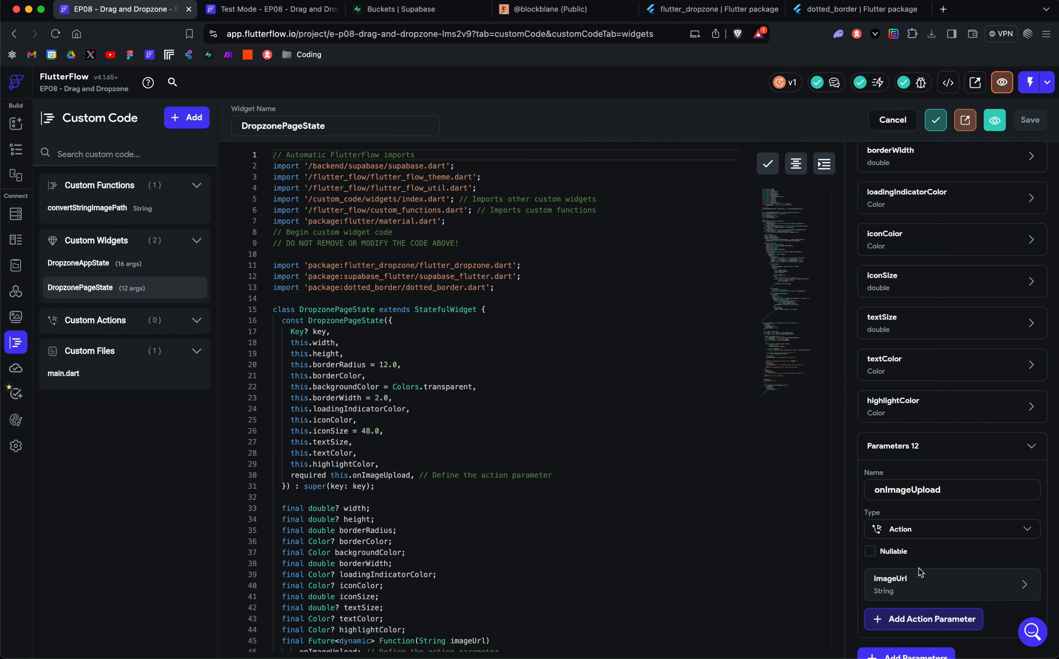
mouse_move(917, 591)
Step: Return to HomePage and open the action flow for DropzonePageState's onImageUpload callback
left_click(16, 149)
scroll(1054, 473, "down", 10)
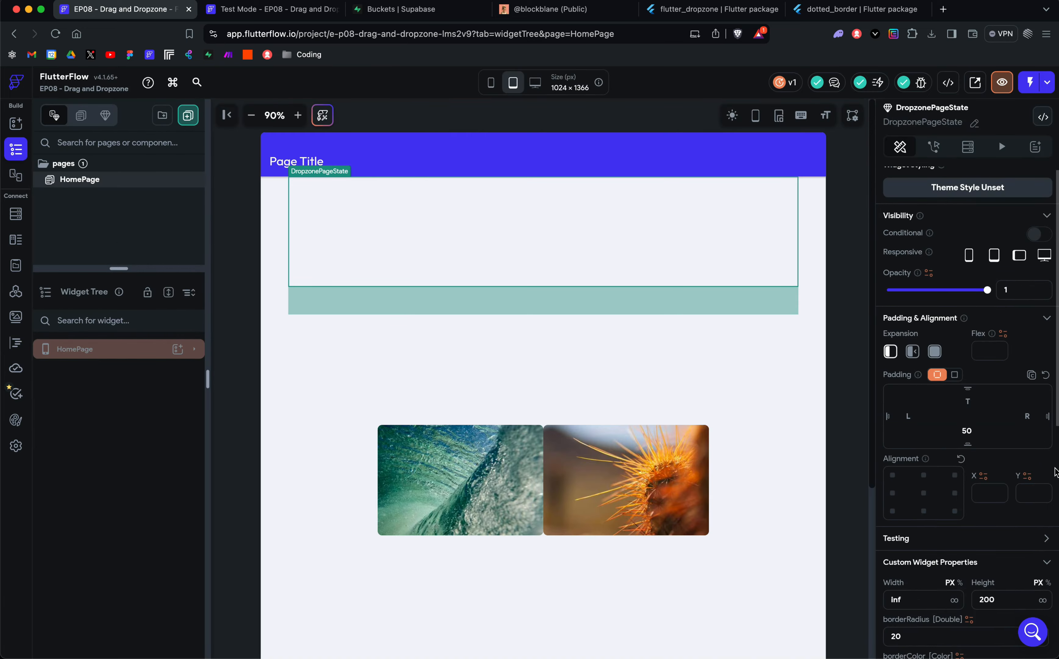
left_click(1012, 565)
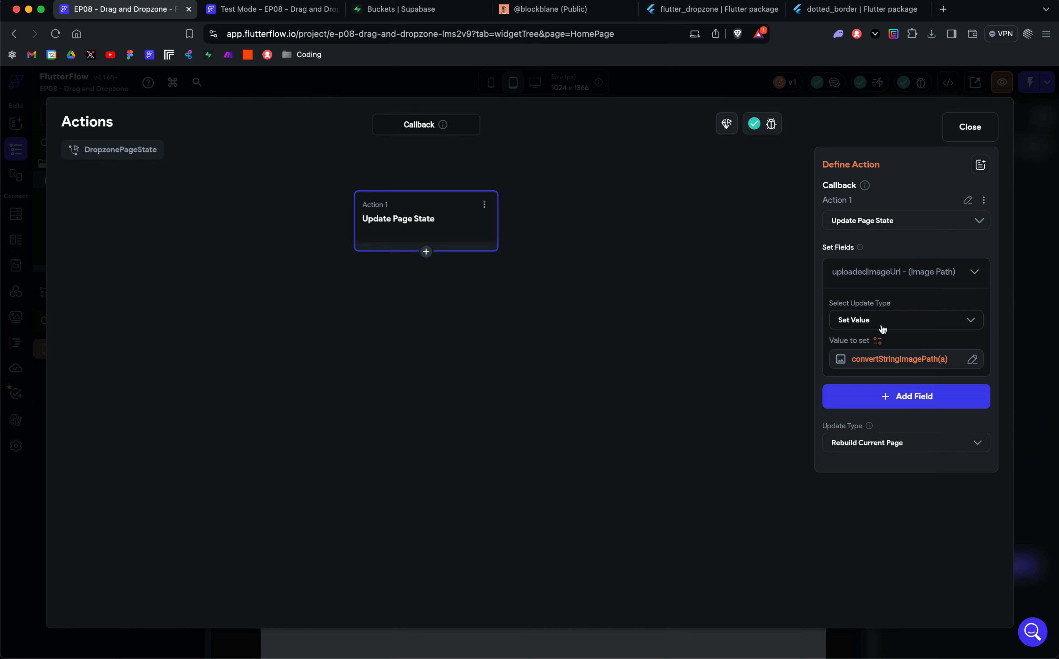
Step: Inspect the Update Page State action's uploadedImageUrl field, including its update type and the arguments of convertStringImagePath
left_click(974, 271)
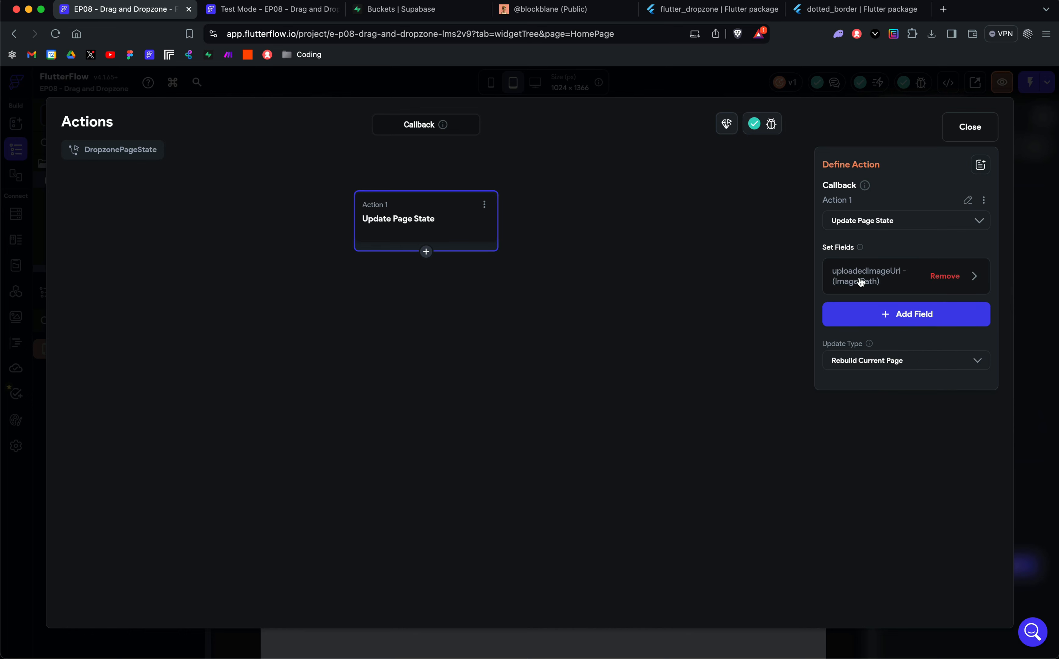
left_click(878, 284)
left_click(870, 327)
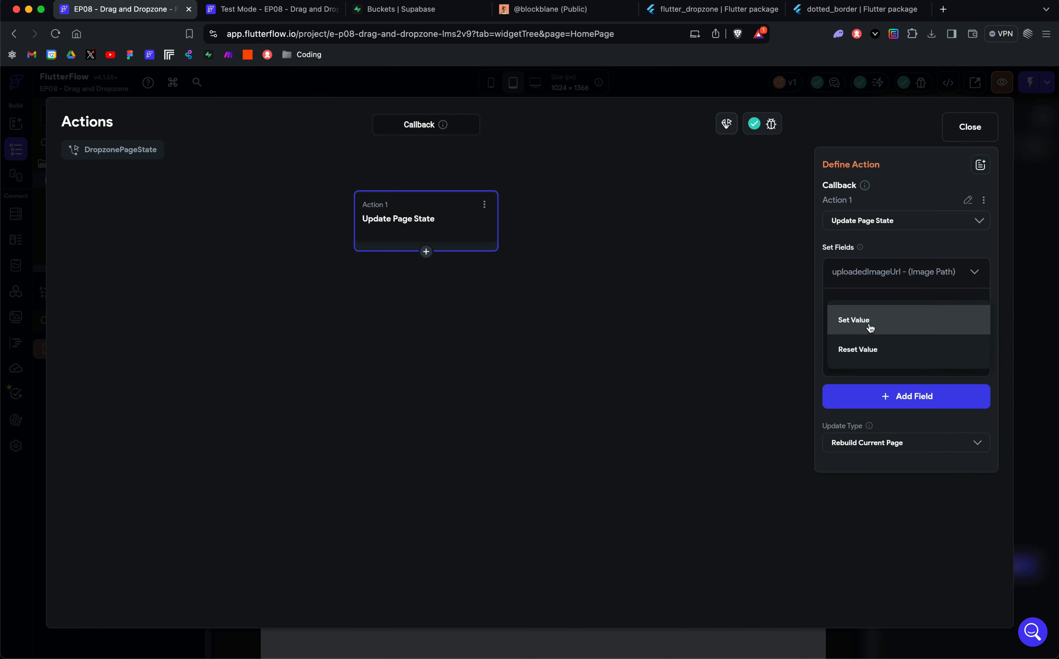
left_click(870, 327)
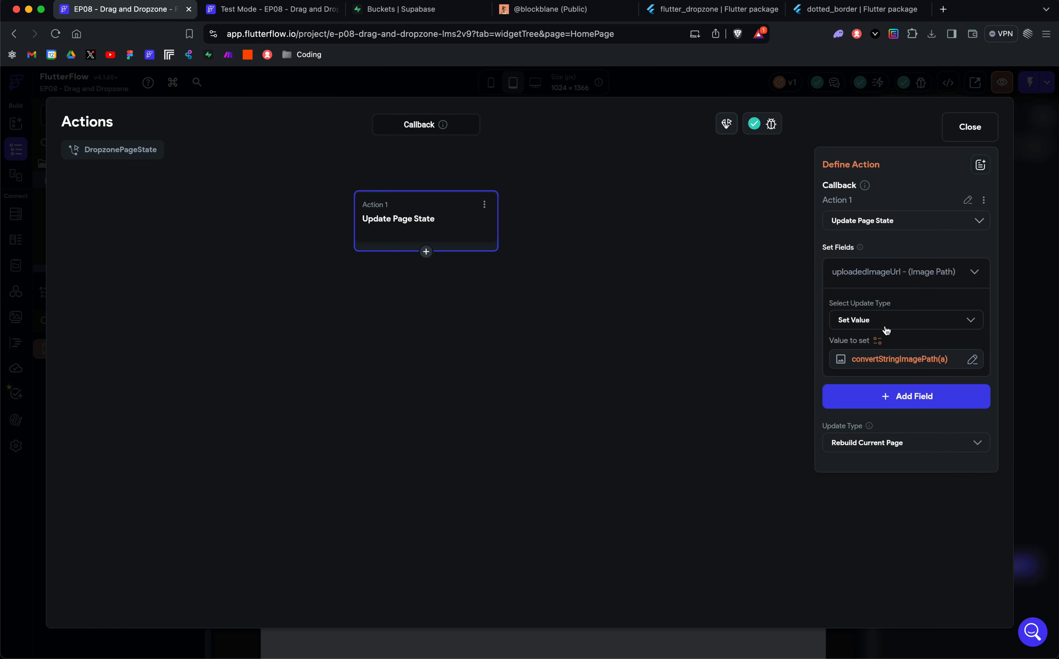
left_click(881, 343)
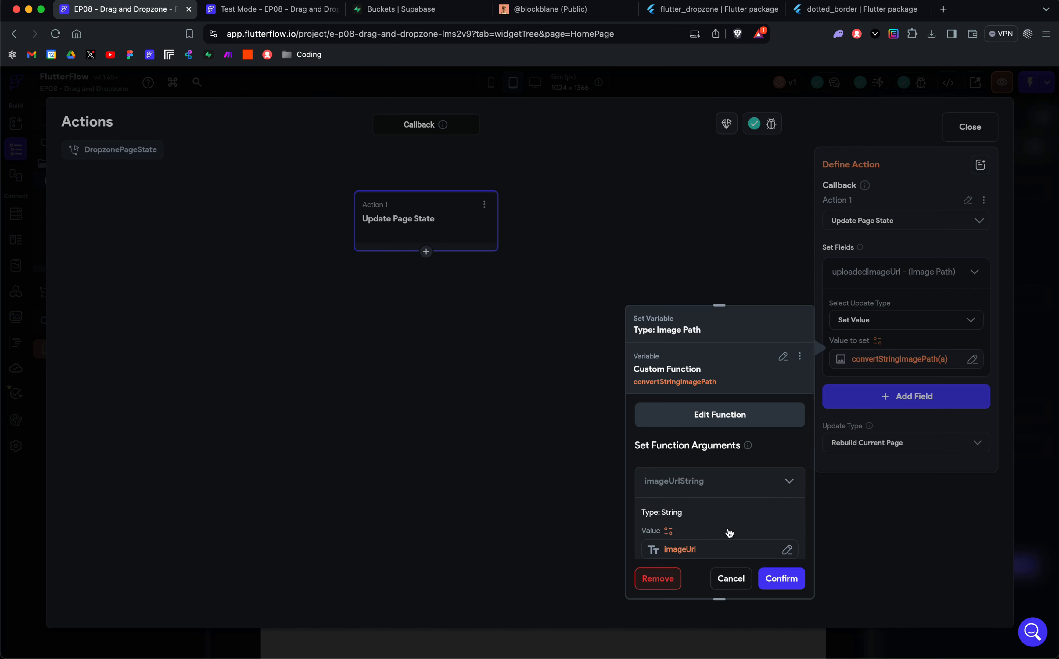
scroll(728, 533, "down", 1)
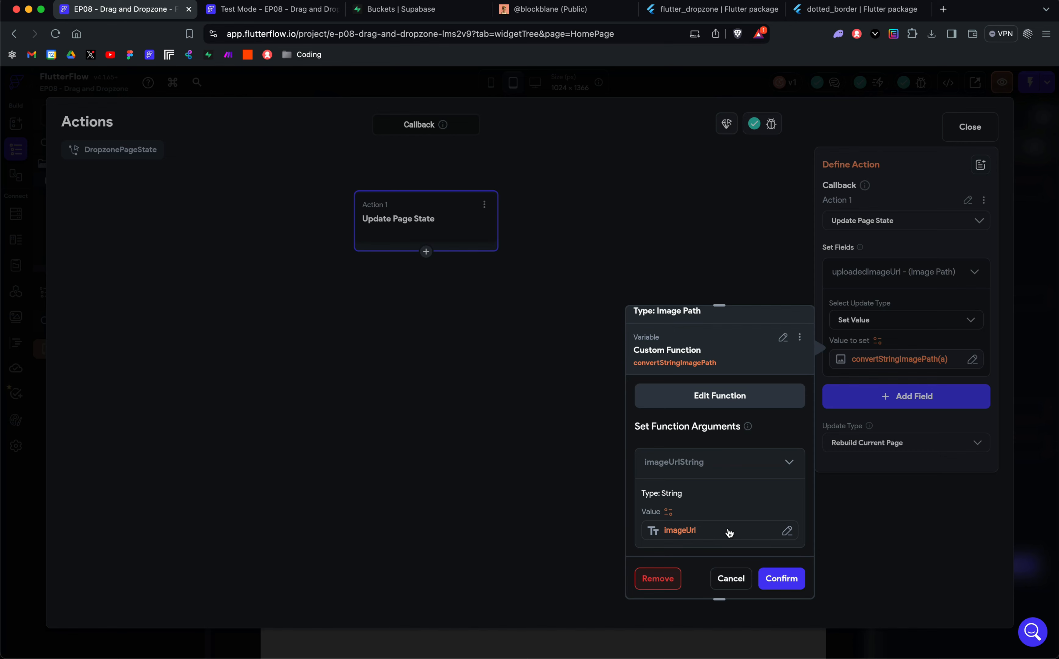
Step: Remove the uploadedImageUrl field and its value from the Update Page State action, and re-add it with the Set Value update type
left_click(658, 578)
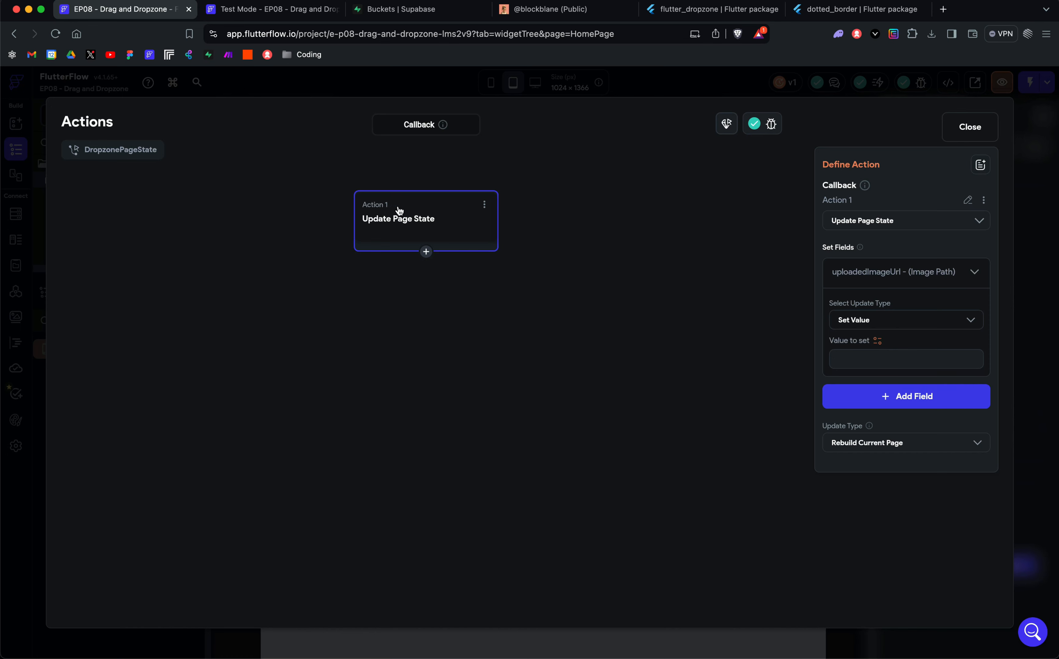
left_click(945, 275)
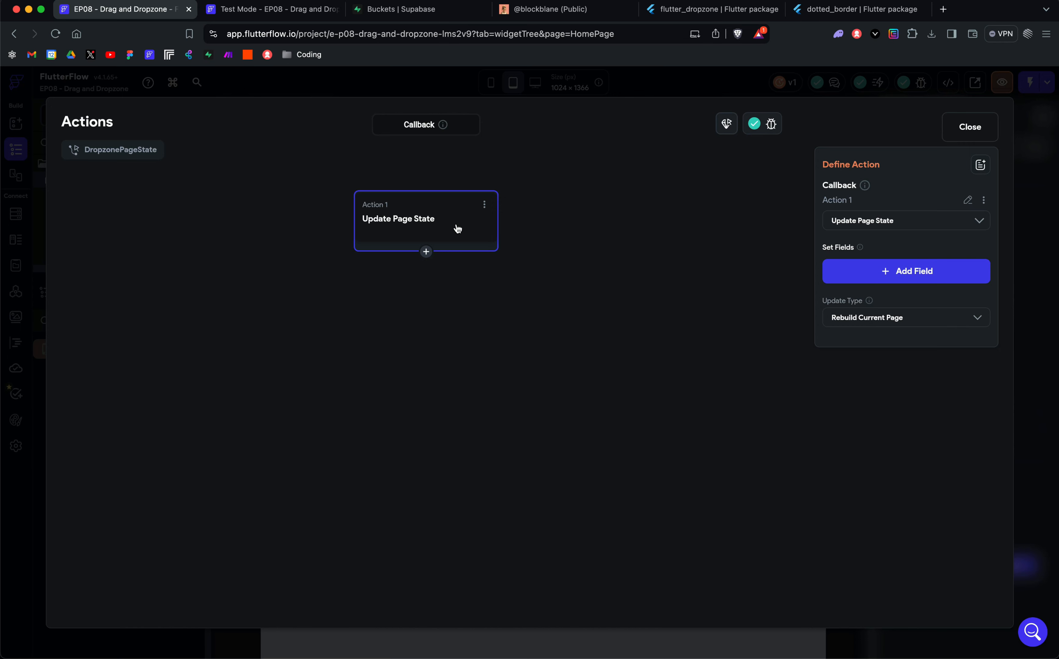
left_click(905, 272)
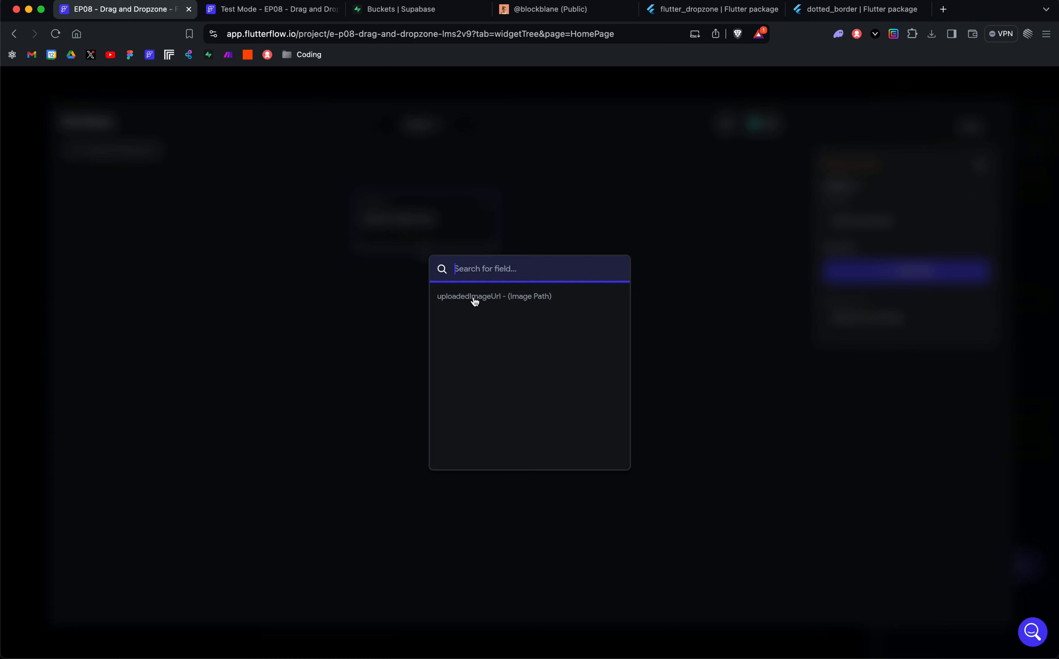
left_click(475, 298)
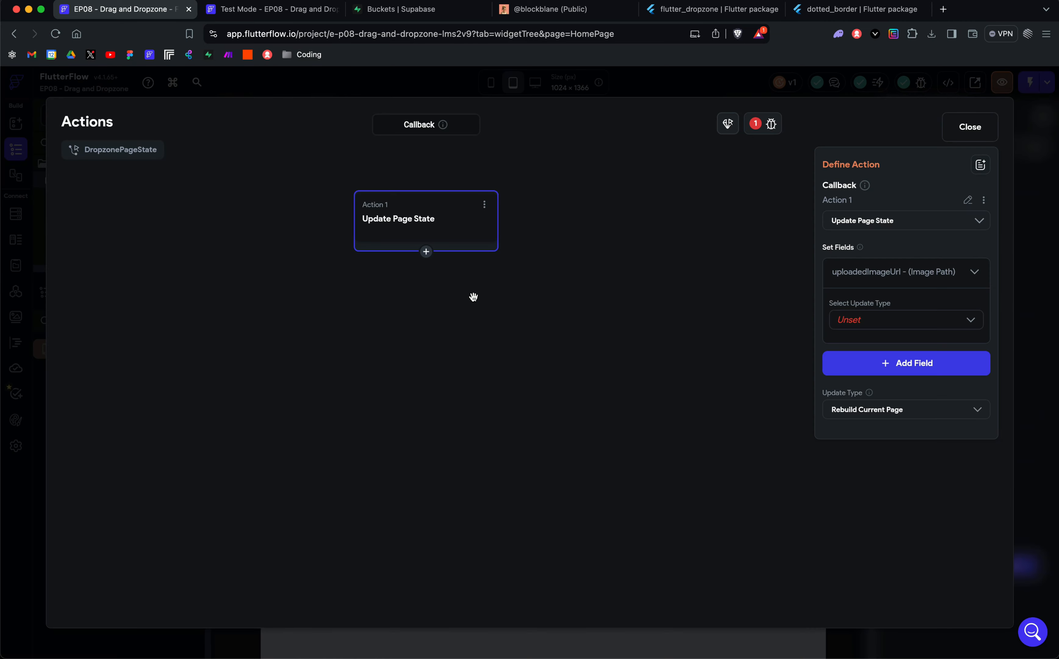
left_click(856, 327)
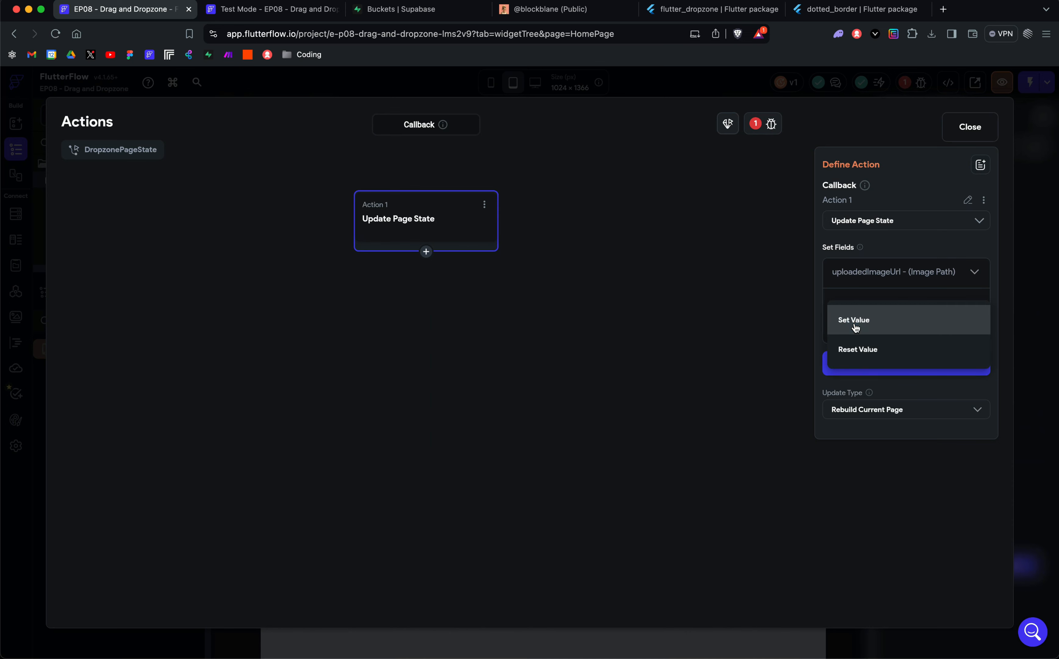
left_click(855, 324)
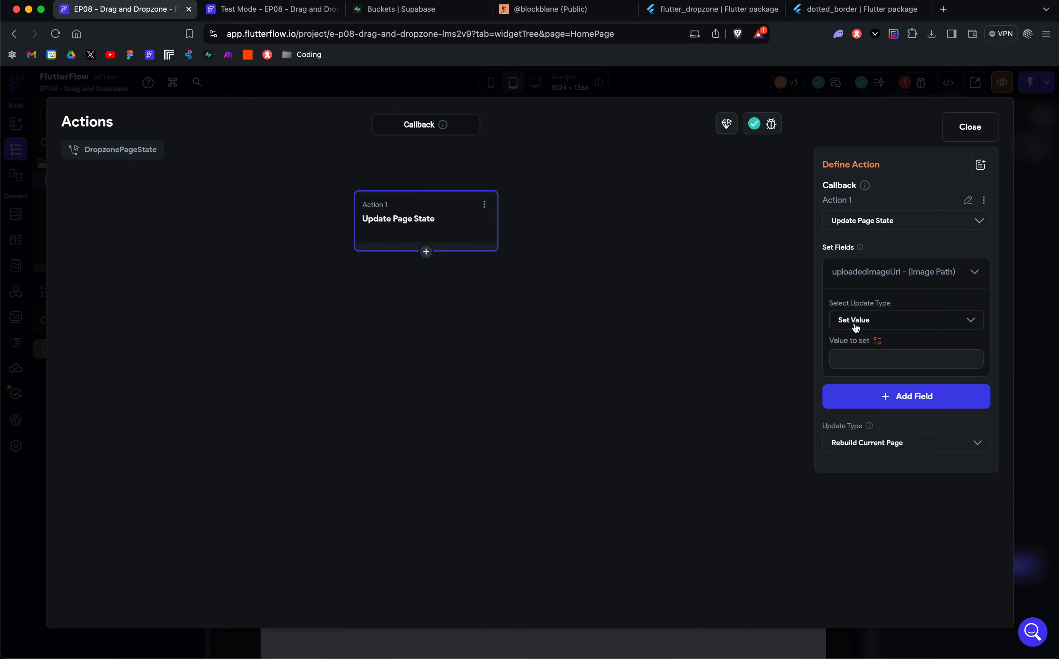
Step: Open the variable choices for uploadedImageUrl's value and examine the imageUrl option among the callback parameters
left_click(878, 342)
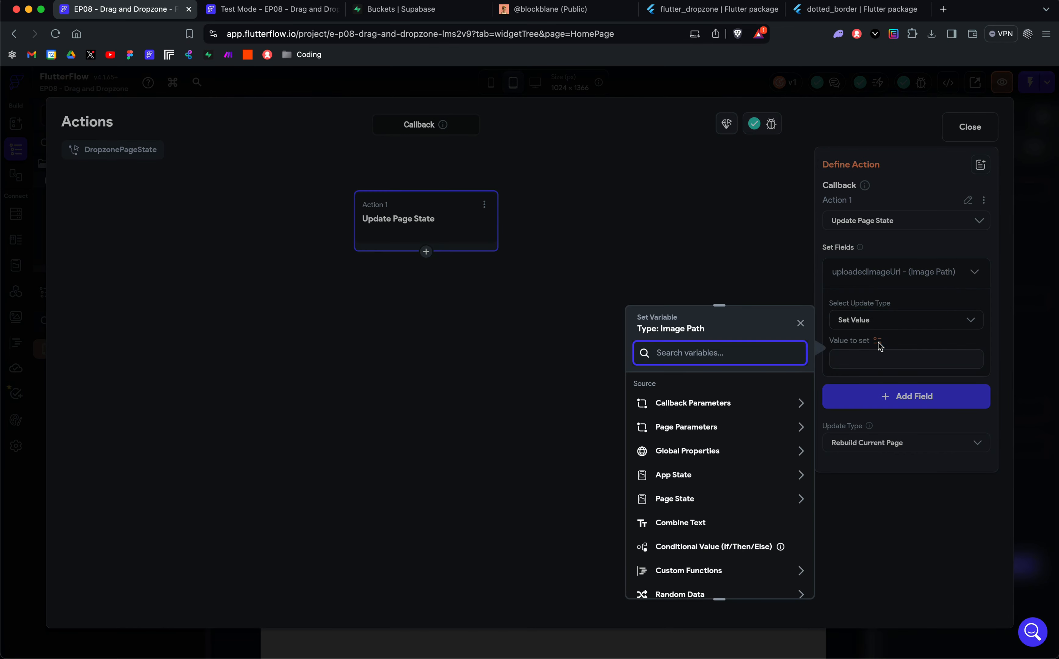
left_click(705, 406)
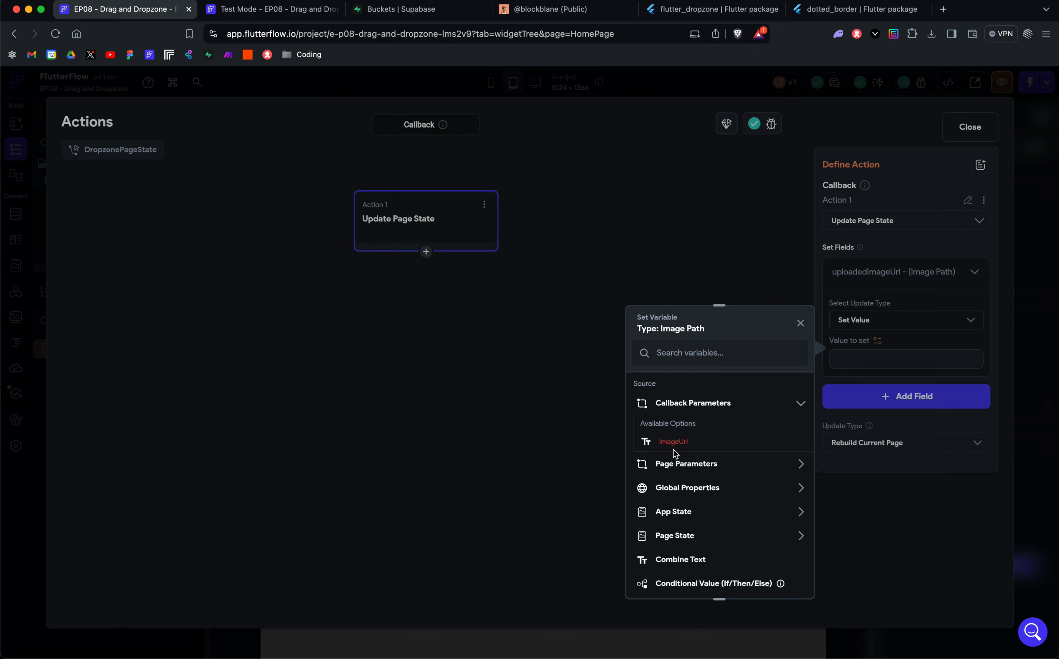
left_click(712, 404)
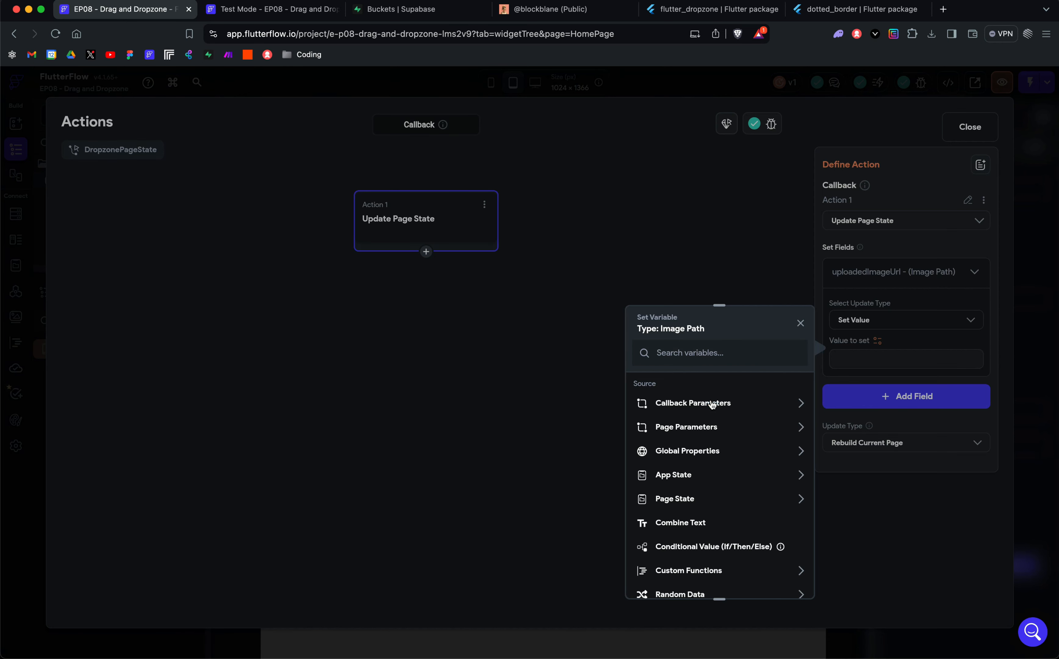
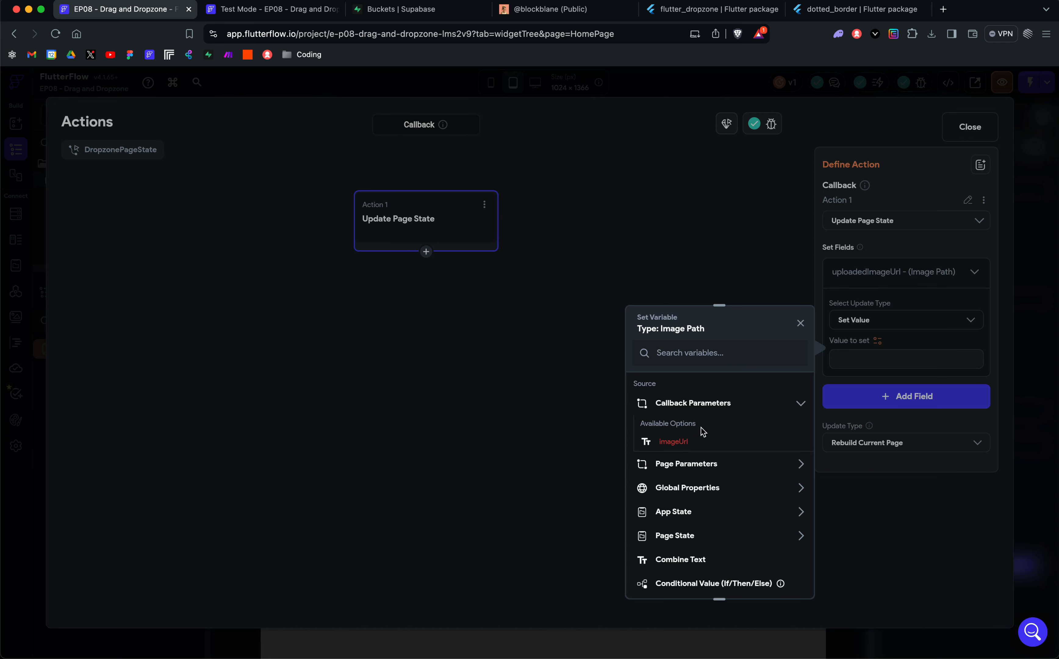
Step: Leave the action flow and examine the convertStringImagePath custom function's code, return type and imageUrlString argument
scroll(700, 428, "down", 2)
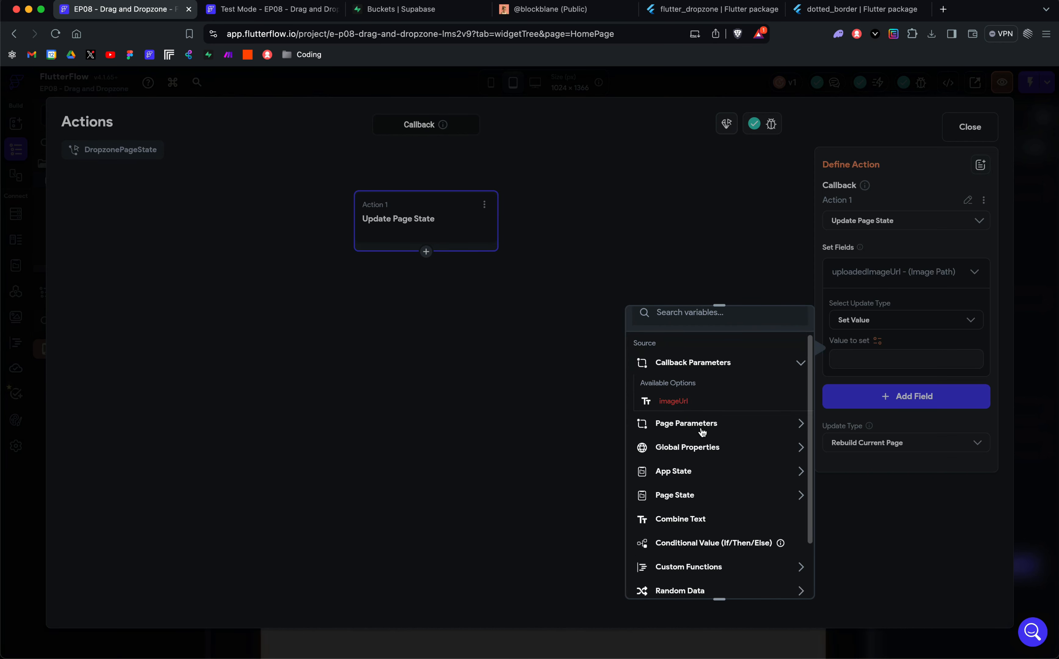
left_click(767, 272)
left_click(969, 127)
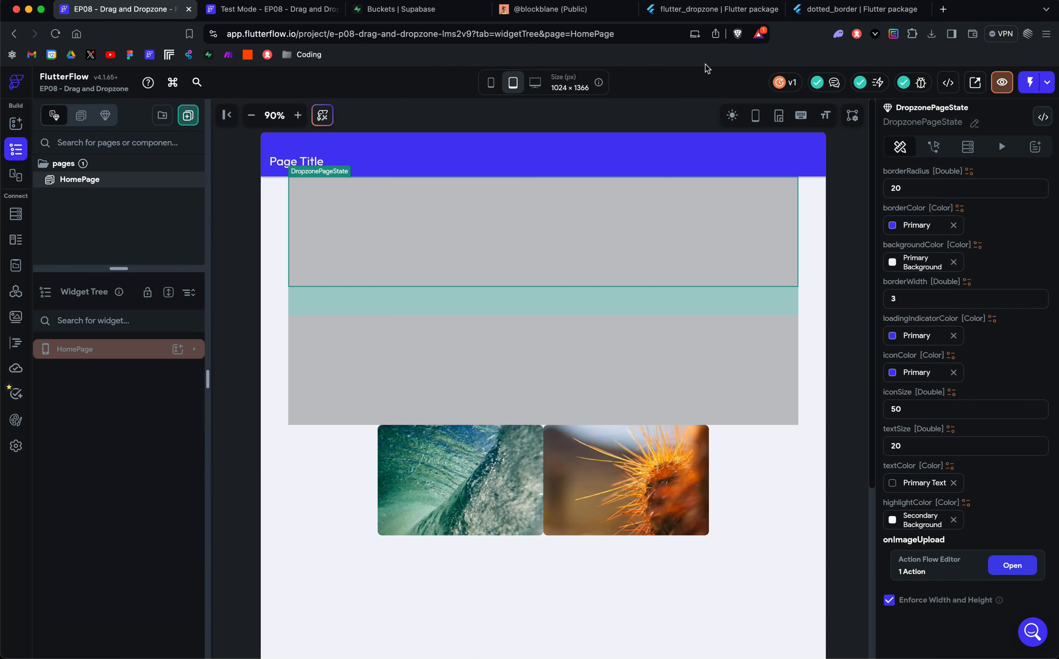
left_click(15, 291)
left_click(17, 342)
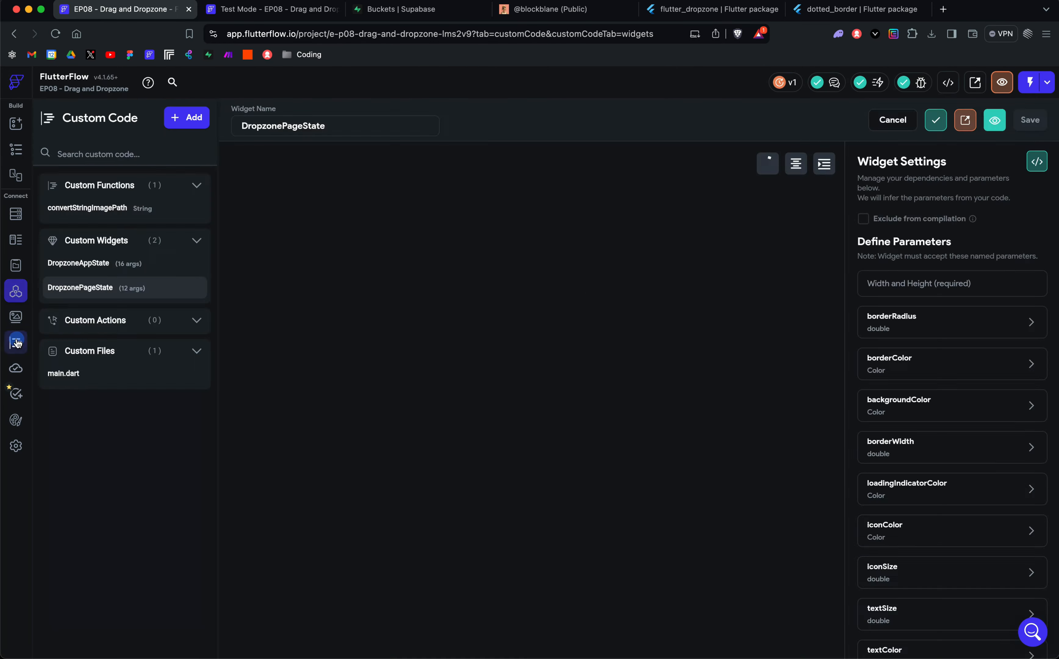
left_click(90, 208)
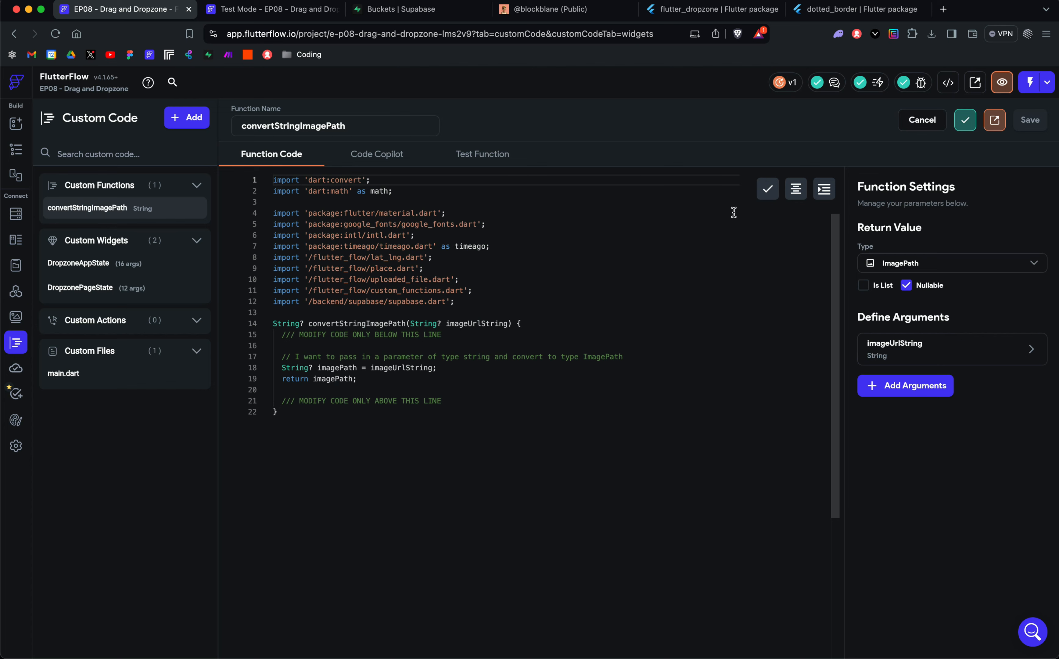
mouse_move(918, 350)
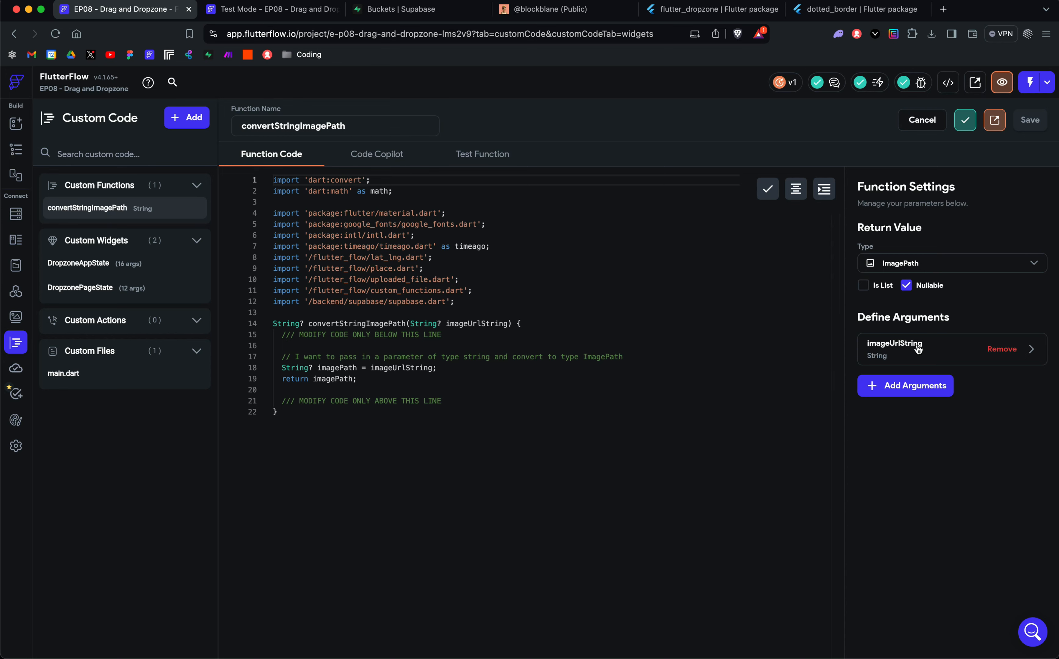
left_click(918, 349)
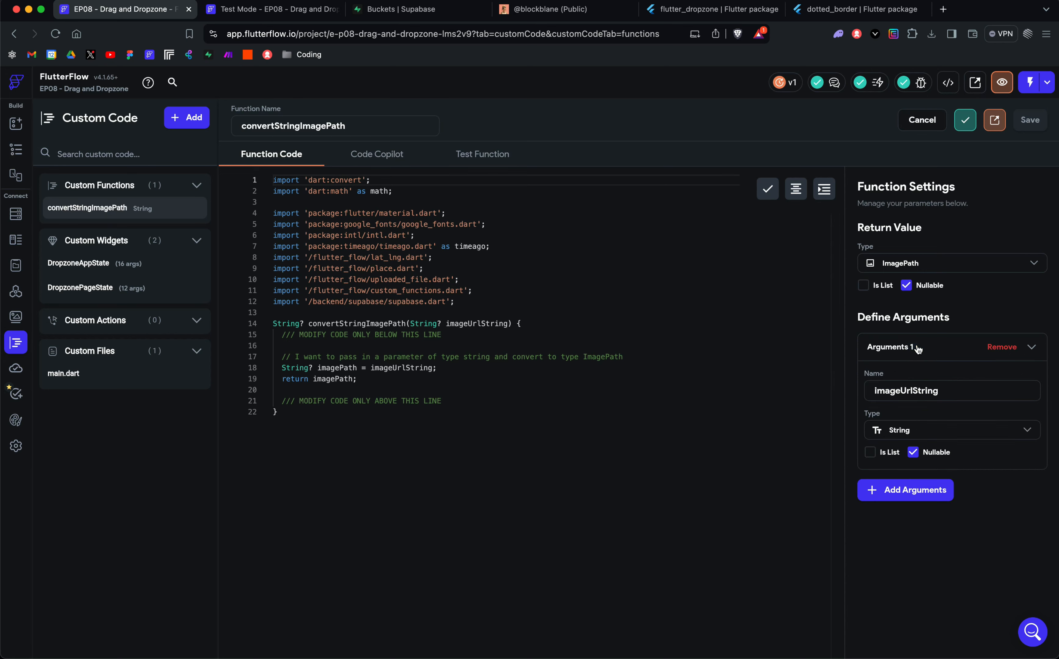
left_click(918, 348)
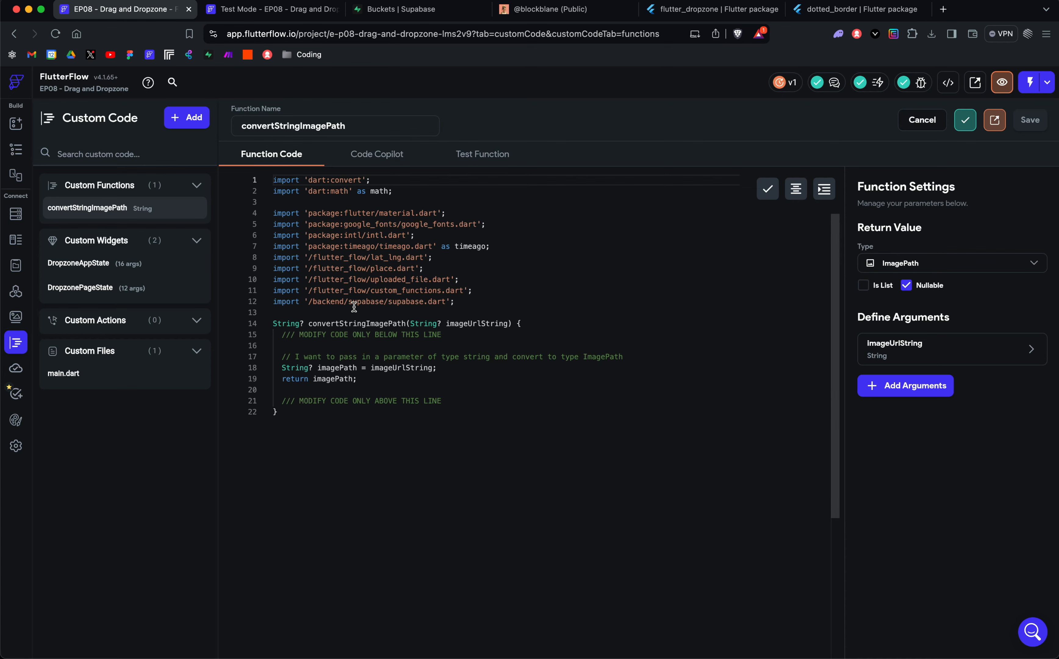
Step: Return to HomePage and reopen the action flow for DropzonePageState's onImageUpload callback
left_click(16, 150)
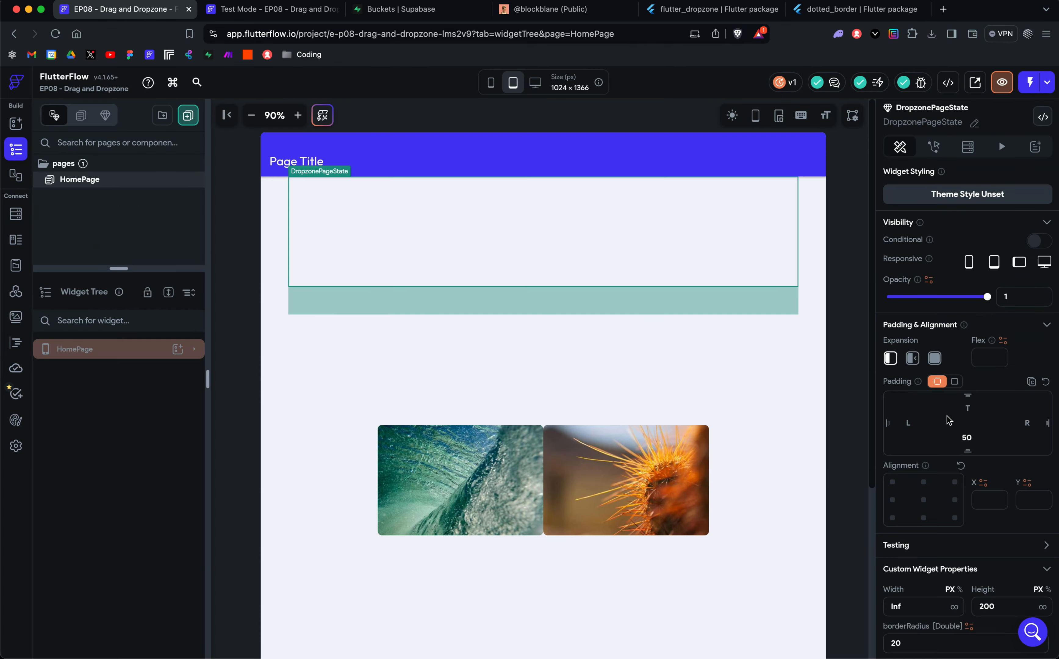
scroll(980, 479, "down", 10)
left_click(1012, 563)
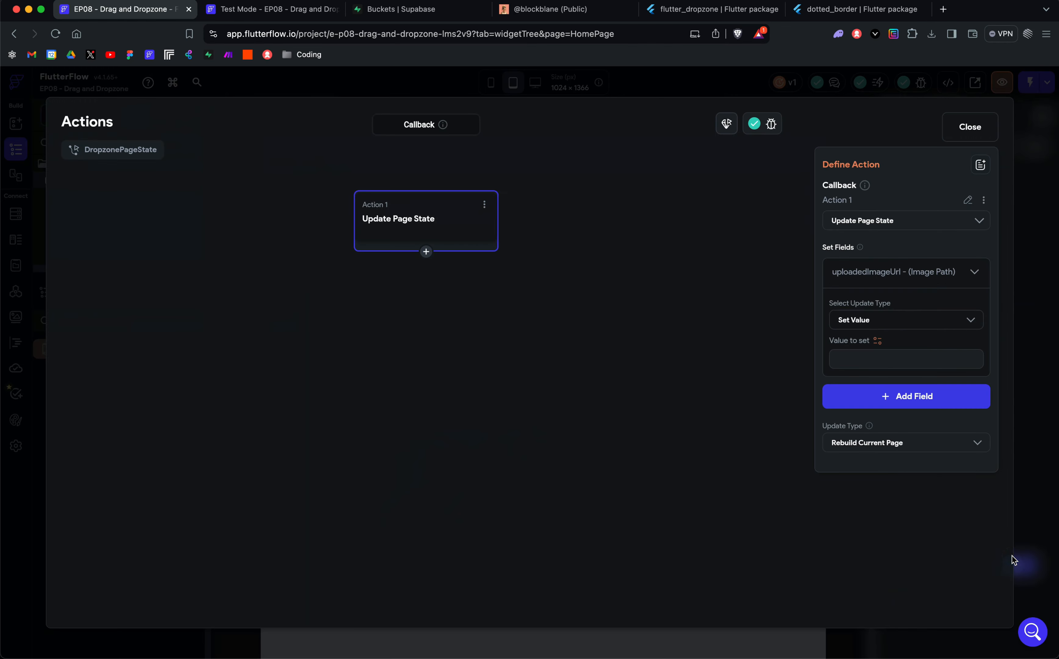
Step: Choose the custom function convertStringImagePath as the value source for the uploadedImageUrl field
left_click(878, 340)
left_click(689, 402)
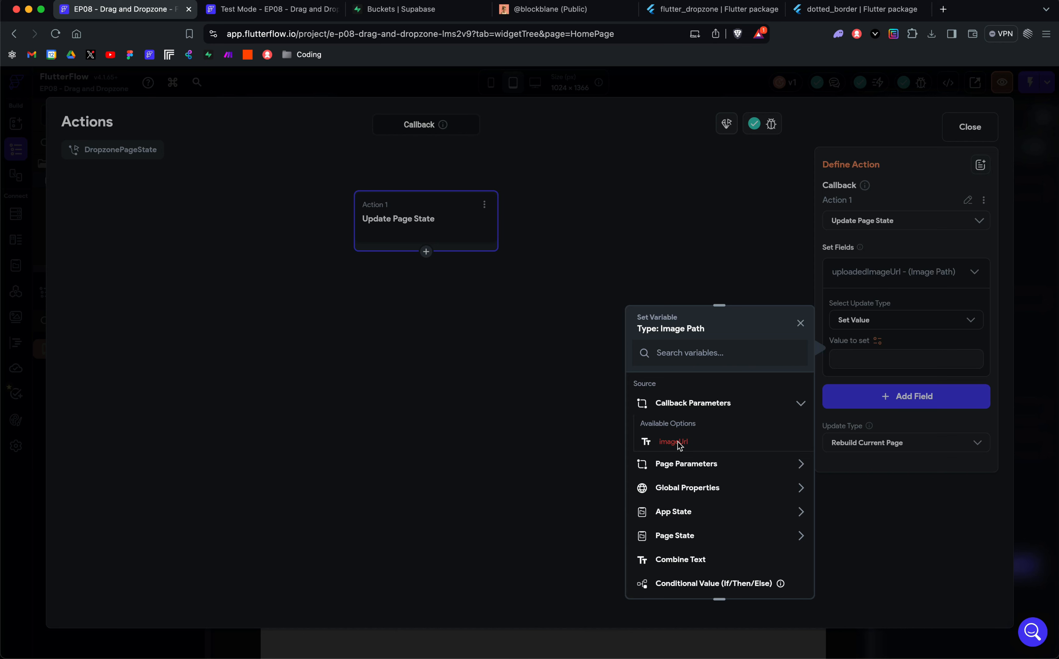
left_click(689, 410)
left_click(688, 411)
left_click(687, 410)
scroll(702, 492, "down", 3)
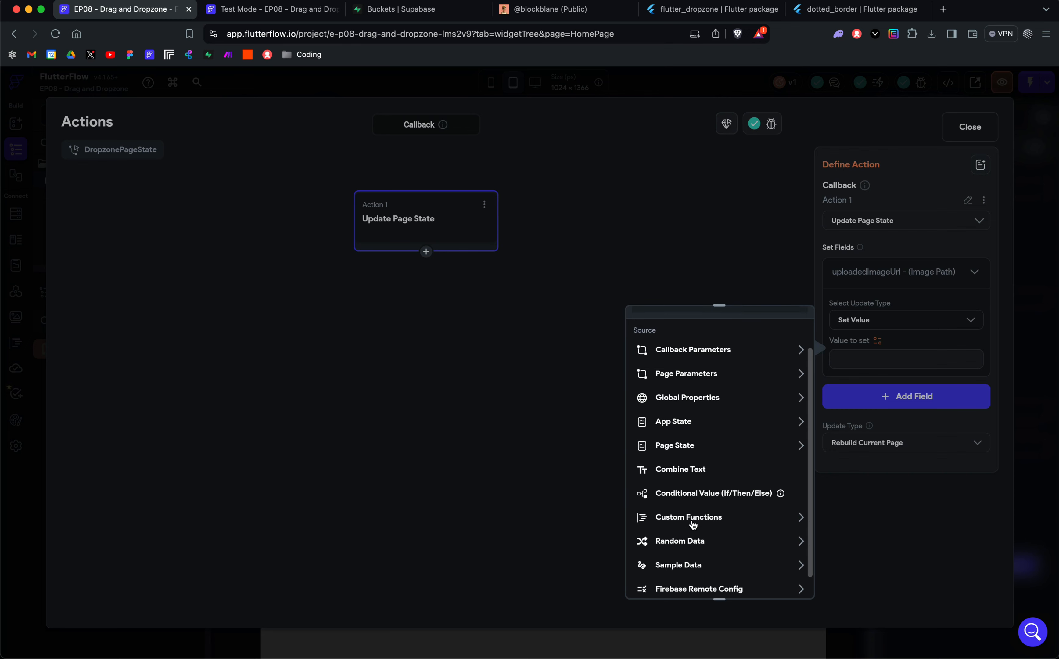
left_click(692, 520)
scroll(697, 457, "down", 2)
scroll(696, 433, "down", 1)
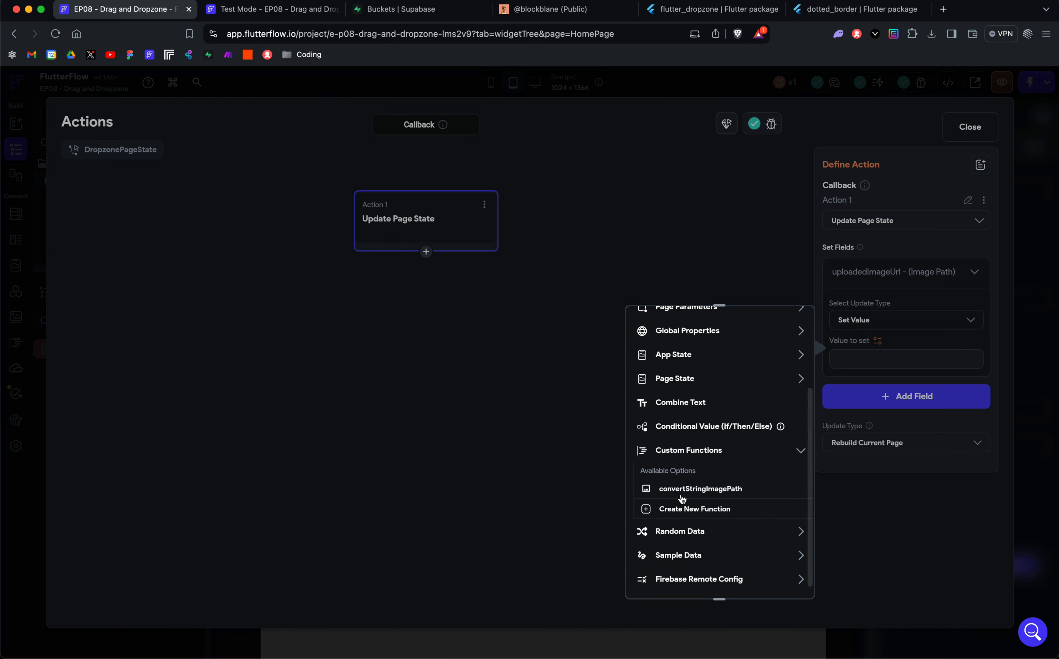
left_click(685, 489)
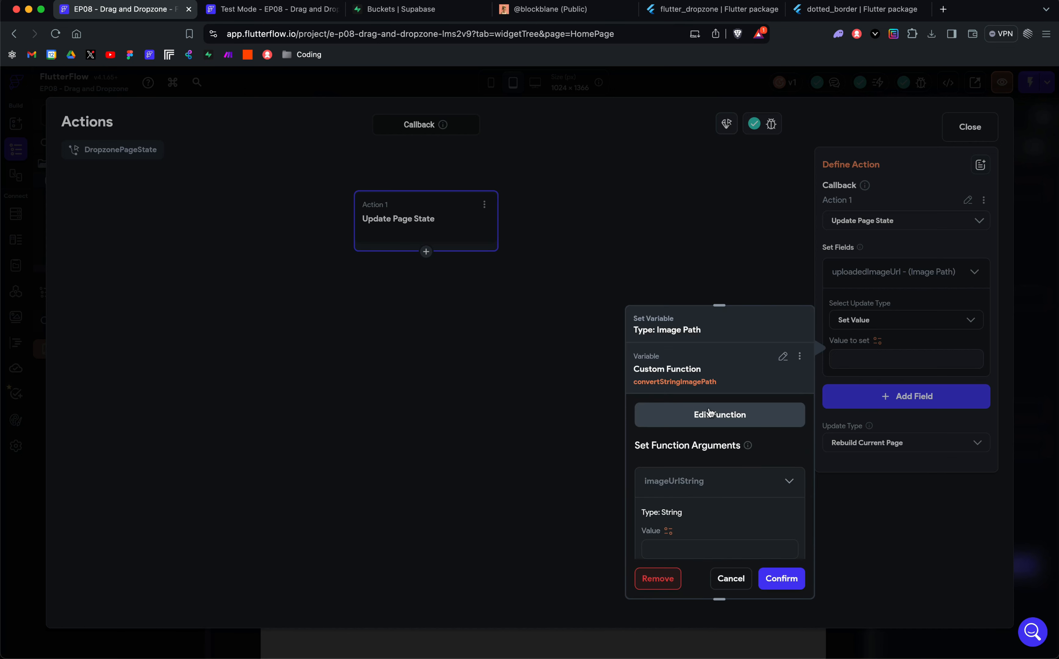
scroll(709, 408, "down", 2)
scroll(710, 429, "up", 2)
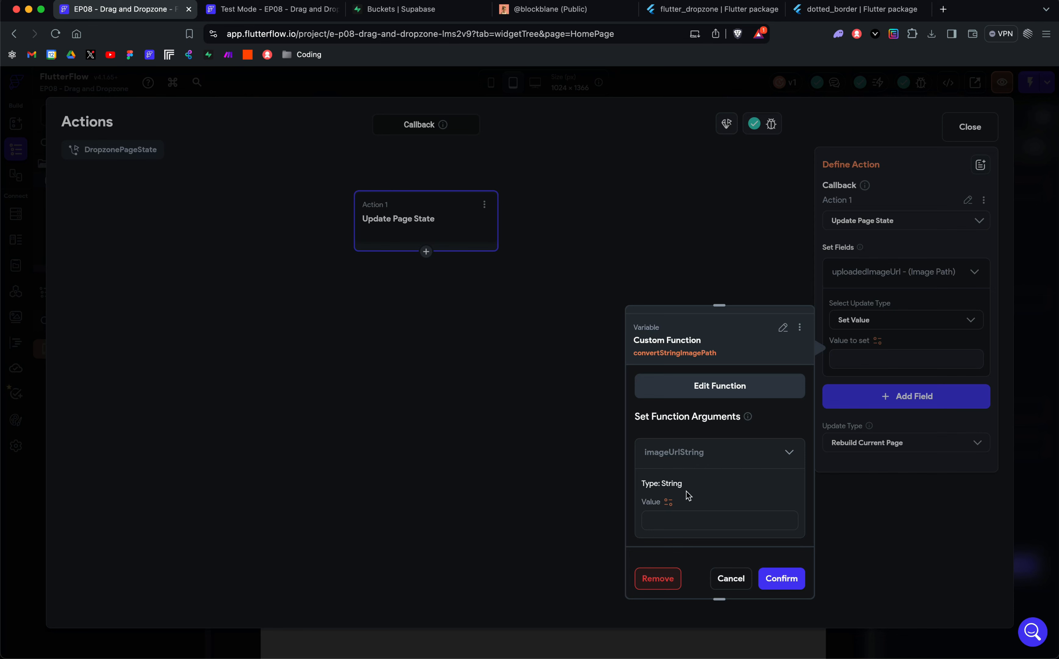
Step: Bind the function's imageUrlString argument to the imageUrl callback parameter, and confirm the function as uploadedImageUrl's value
left_click(669, 502)
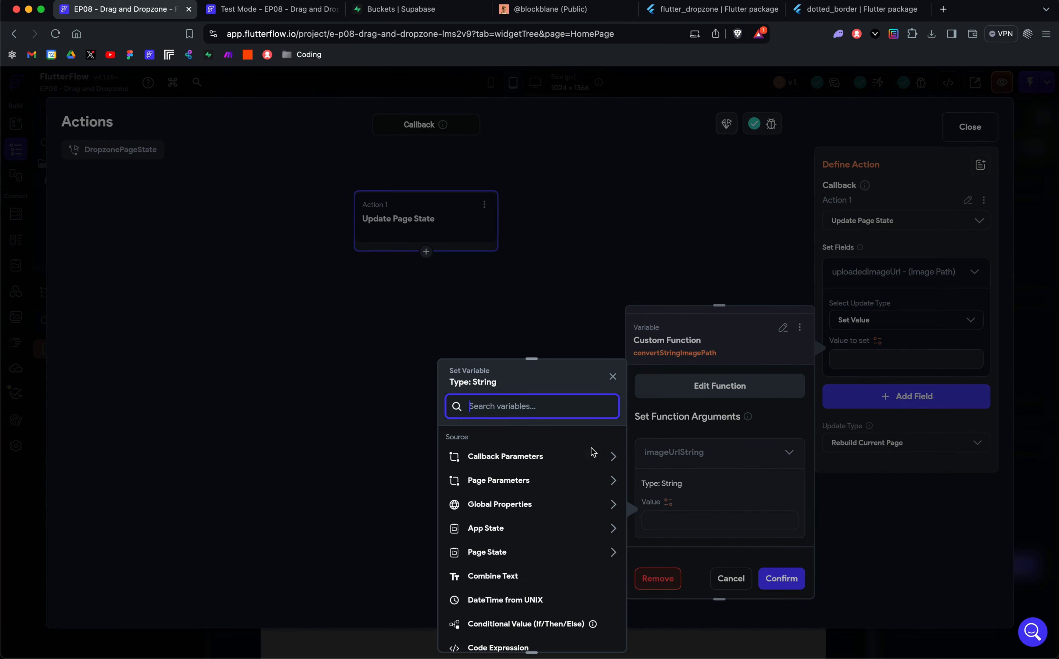
left_click(519, 459)
left_click(490, 496)
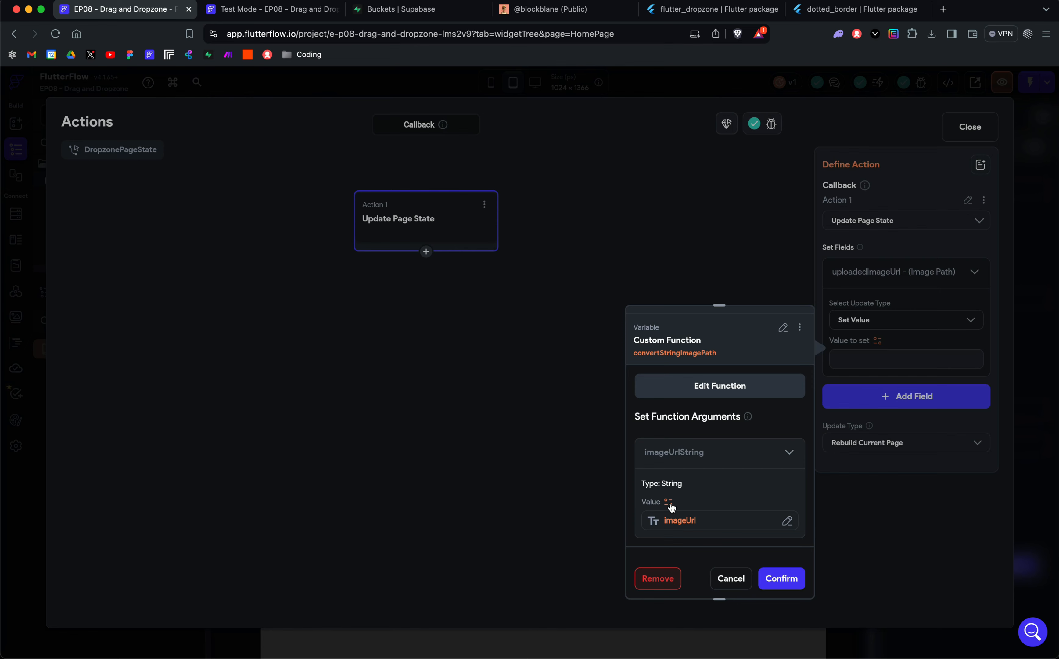
left_click(679, 522)
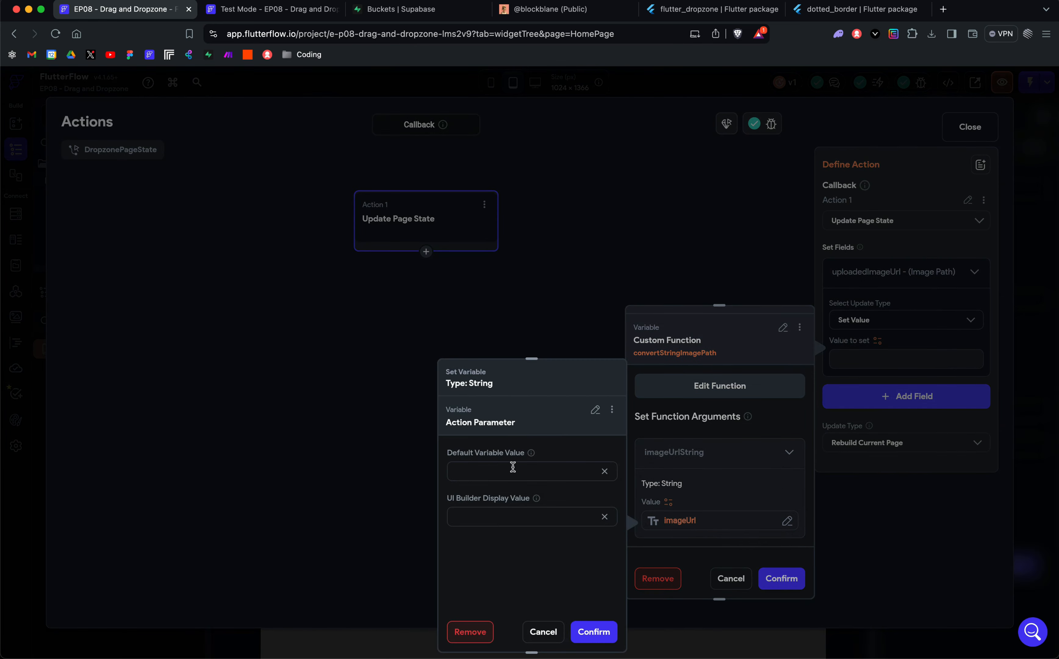
left_click(544, 632)
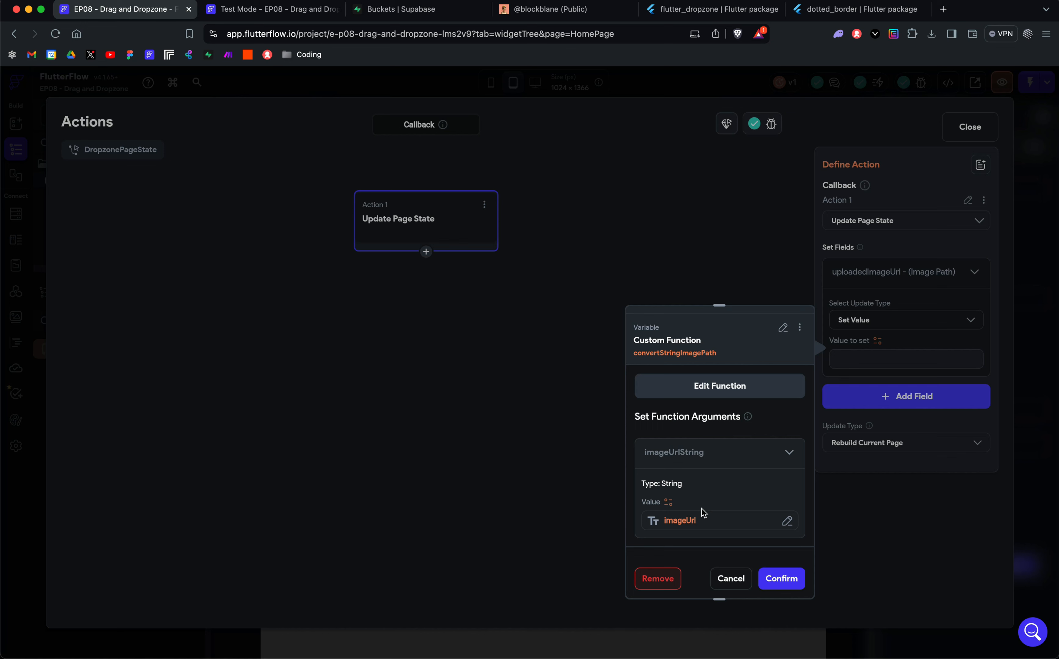
left_click(701, 454)
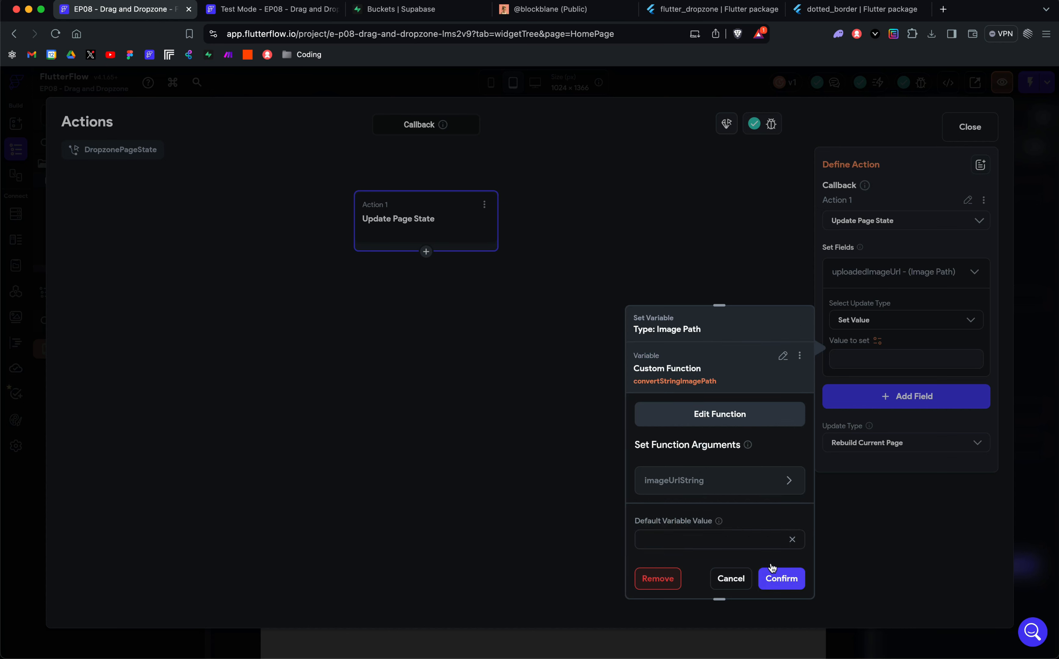
left_click(770, 582)
left_click(771, 581)
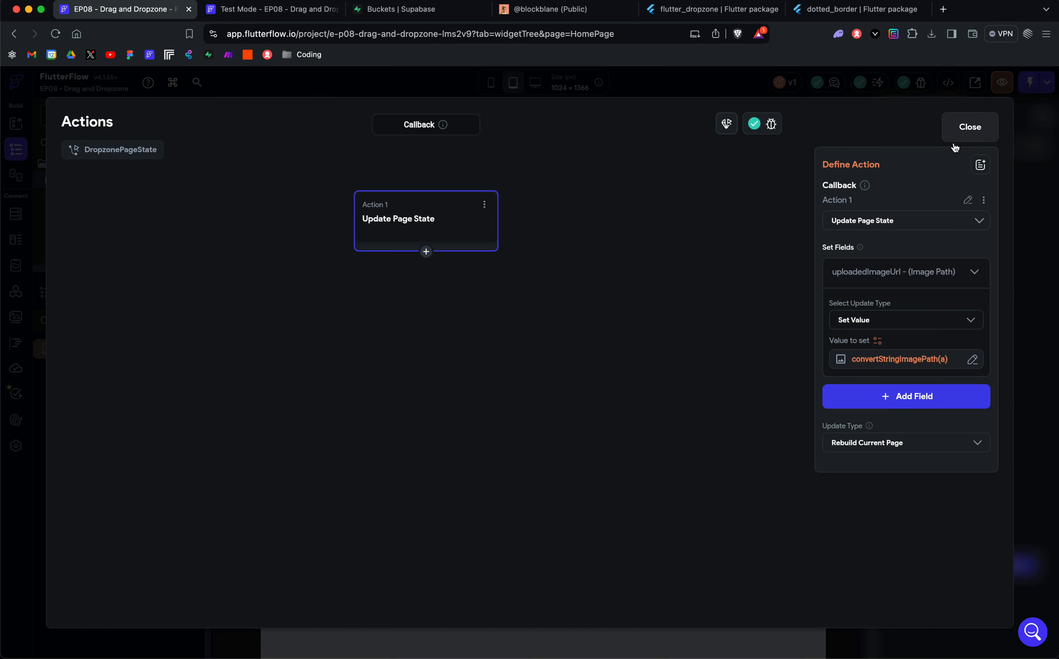
left_click(963, 127)
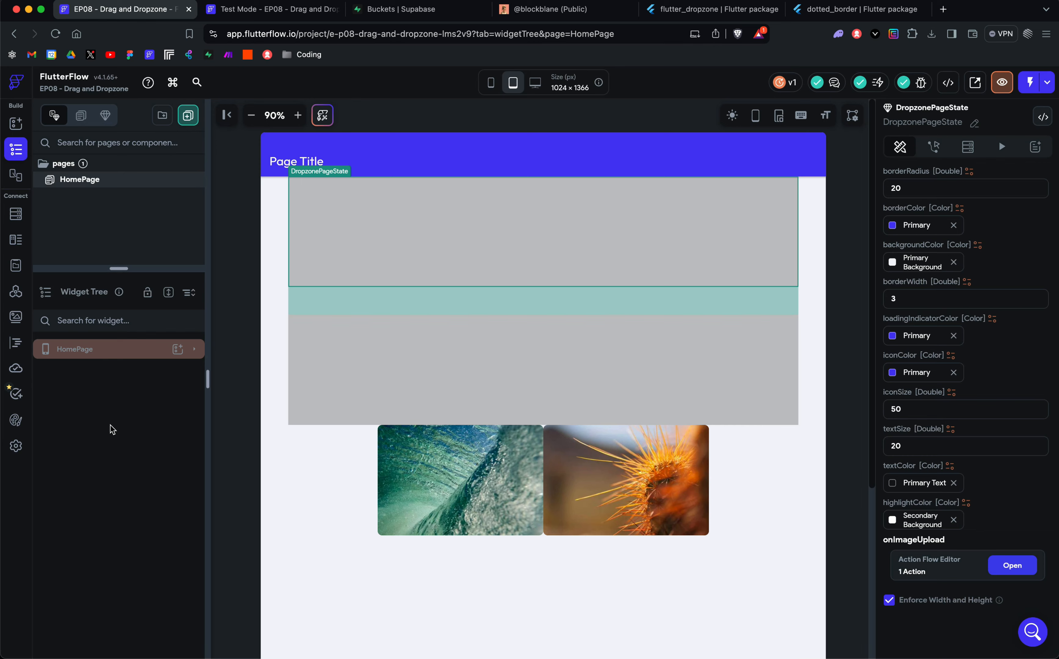
Step: Review the project's Supabase integration settings and its list of custom functions and widgets
left_click(16, 445)
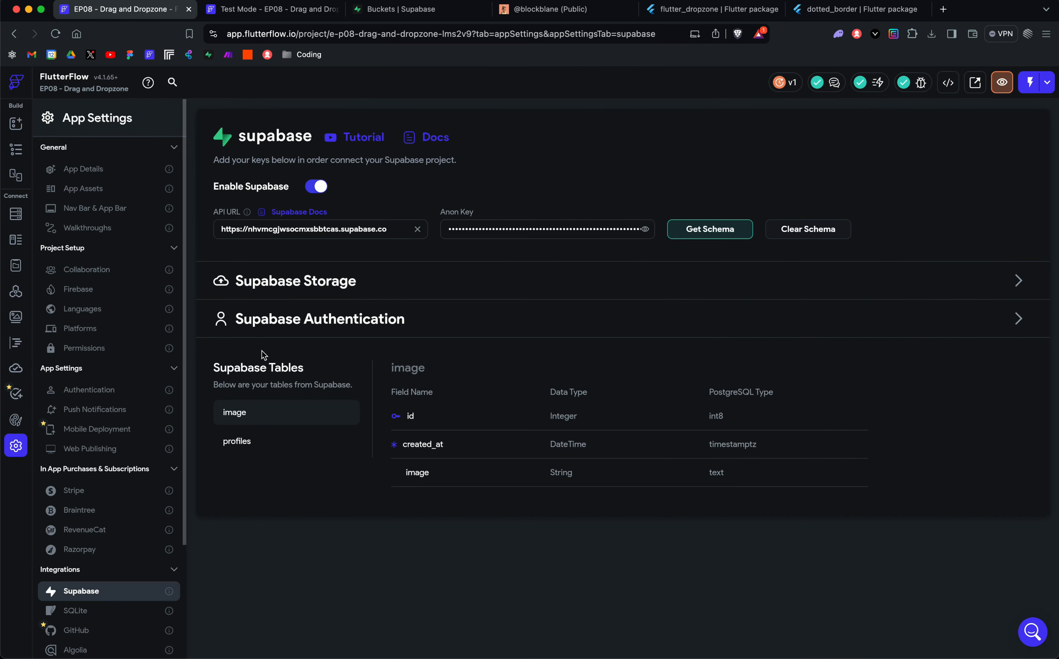
left_click(16, 342)
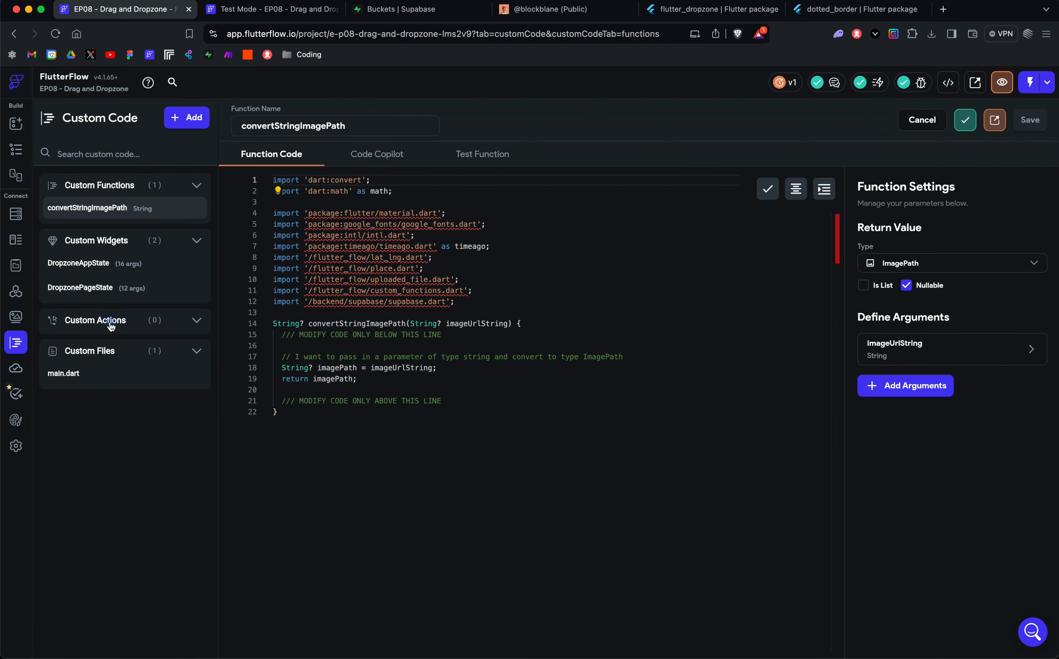
mouse_move(102, 210)
Step: Return to HomePage and inspect the conditional visibility and path settings of the two image widgets
left_click(15, 148)
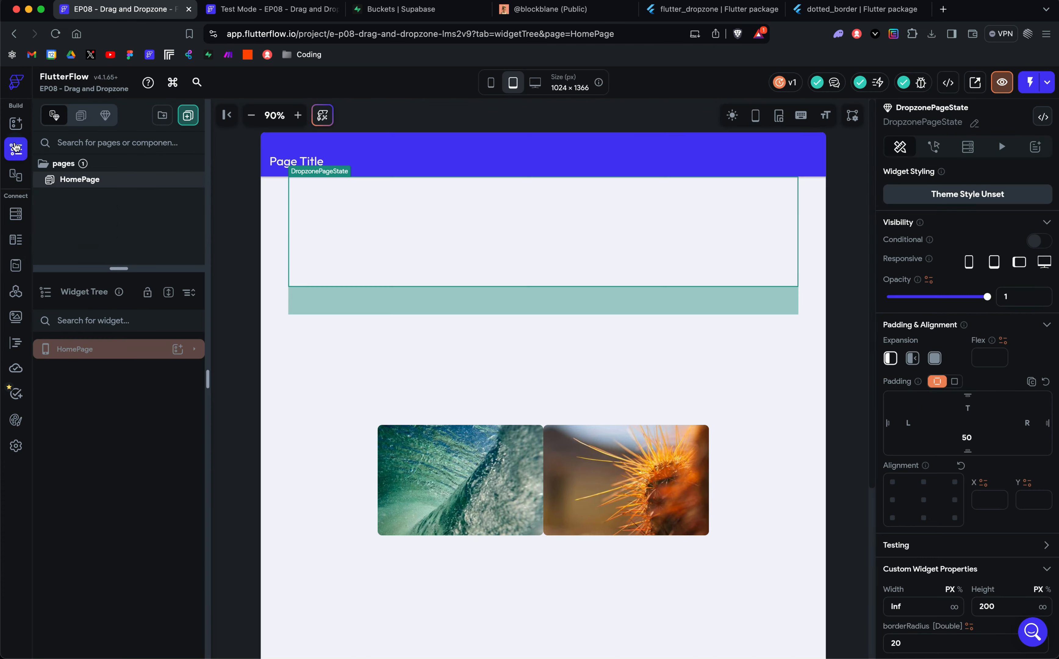
left_click(462, 513)
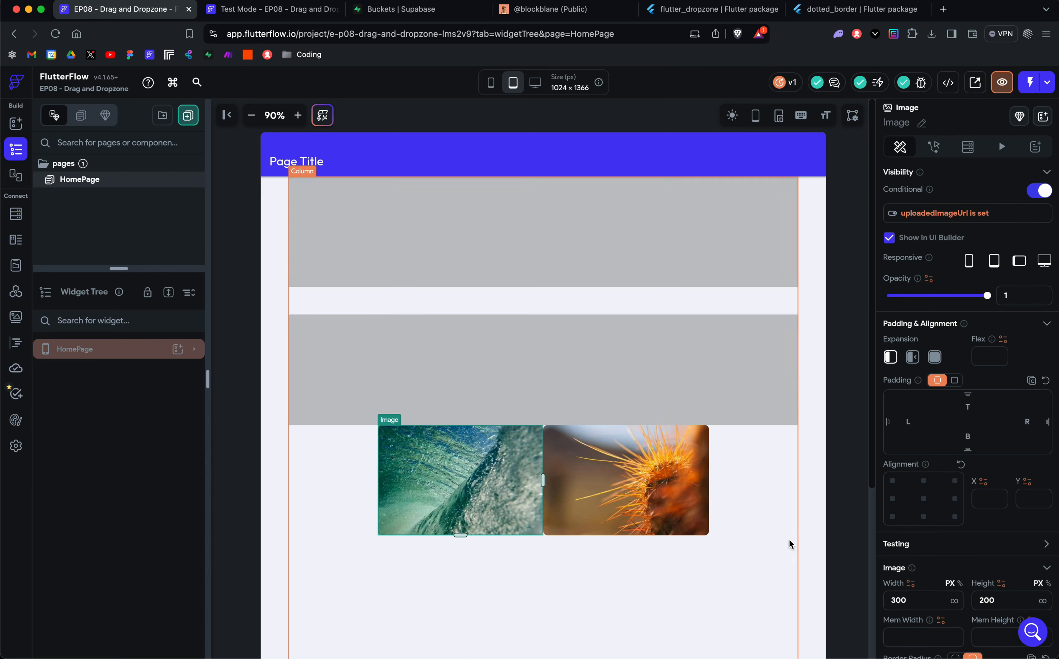
scroll(958, 392, "down", 8)
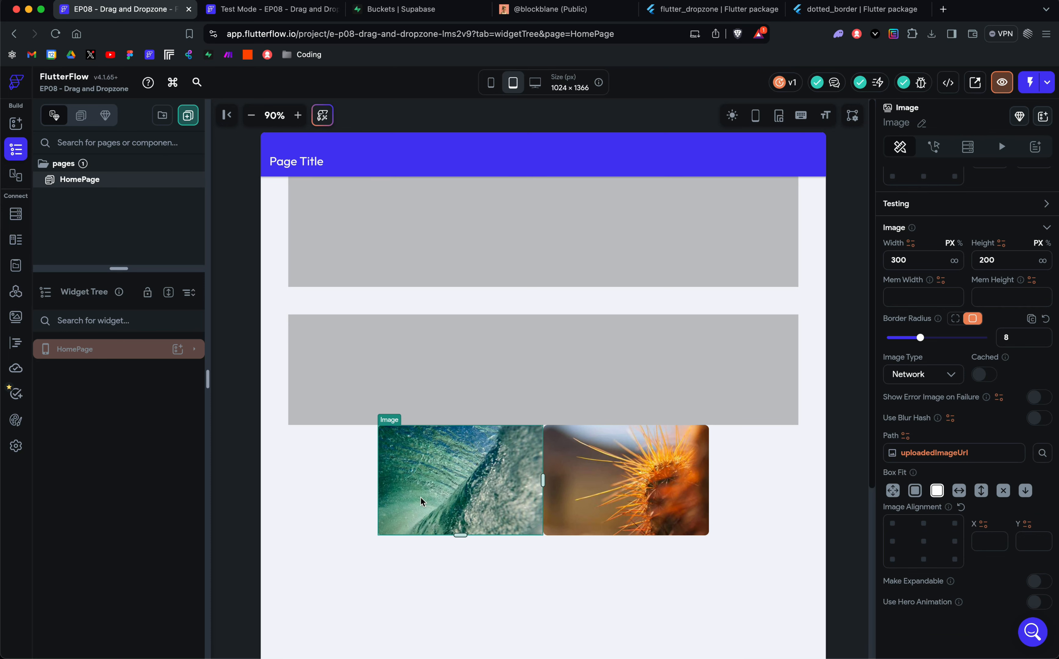
left_click(636, 495)
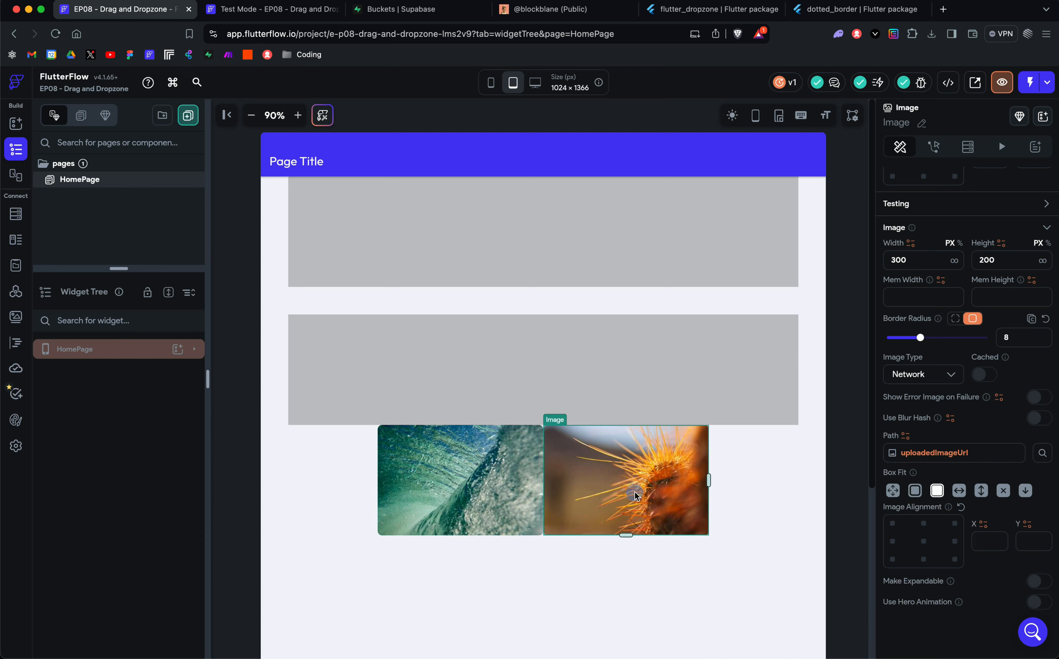
left_click(433, 491)
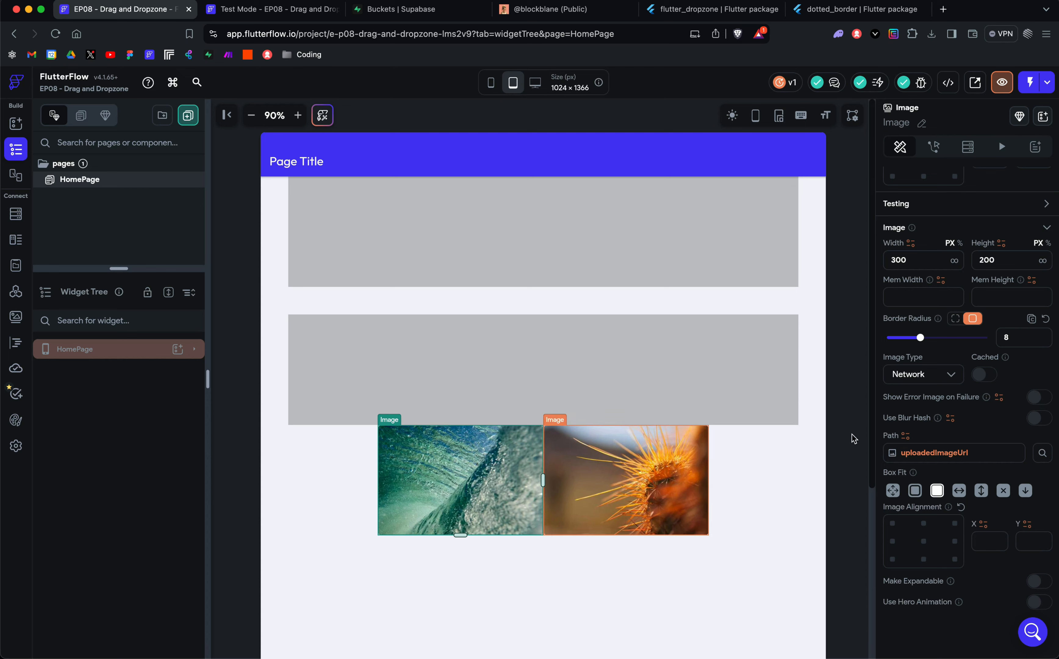
scroll(934, 231, "up", 10)
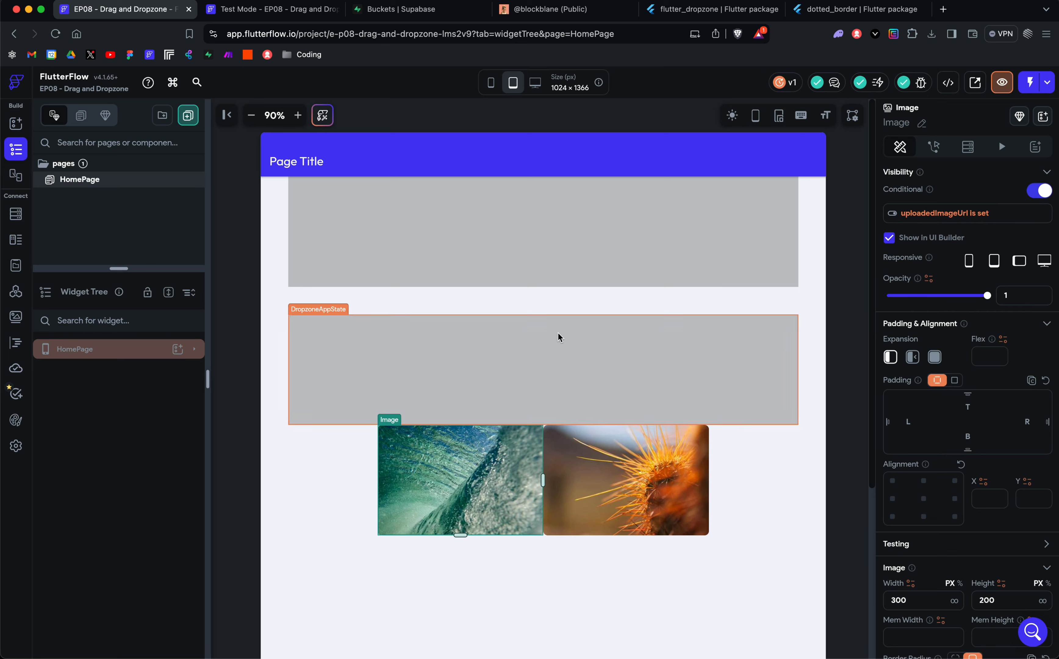
Step: Select the DropzoneAppState and DropzonePageState widgets in turn, and switch to the Test Mode preview
left_click(517, 351)
left_click(476, 214)
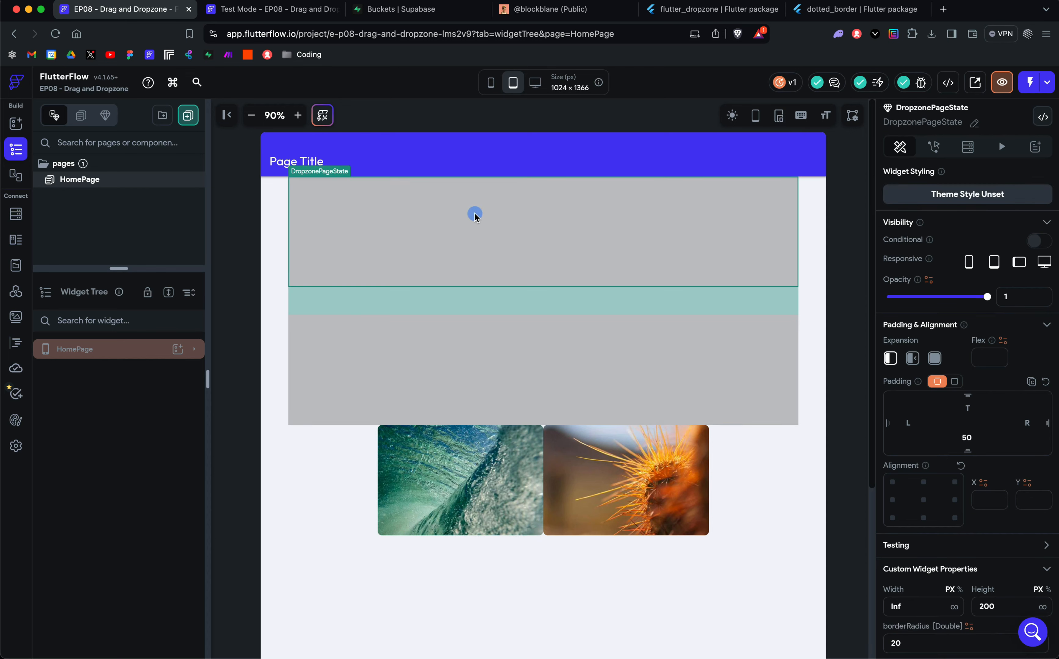
left_click(261, 9)
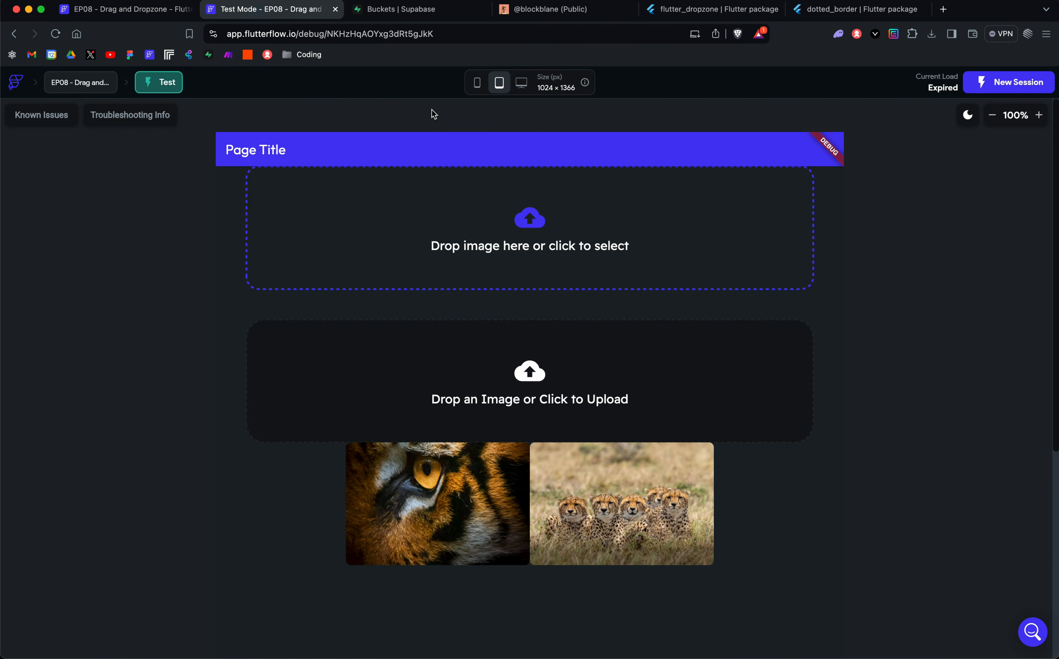